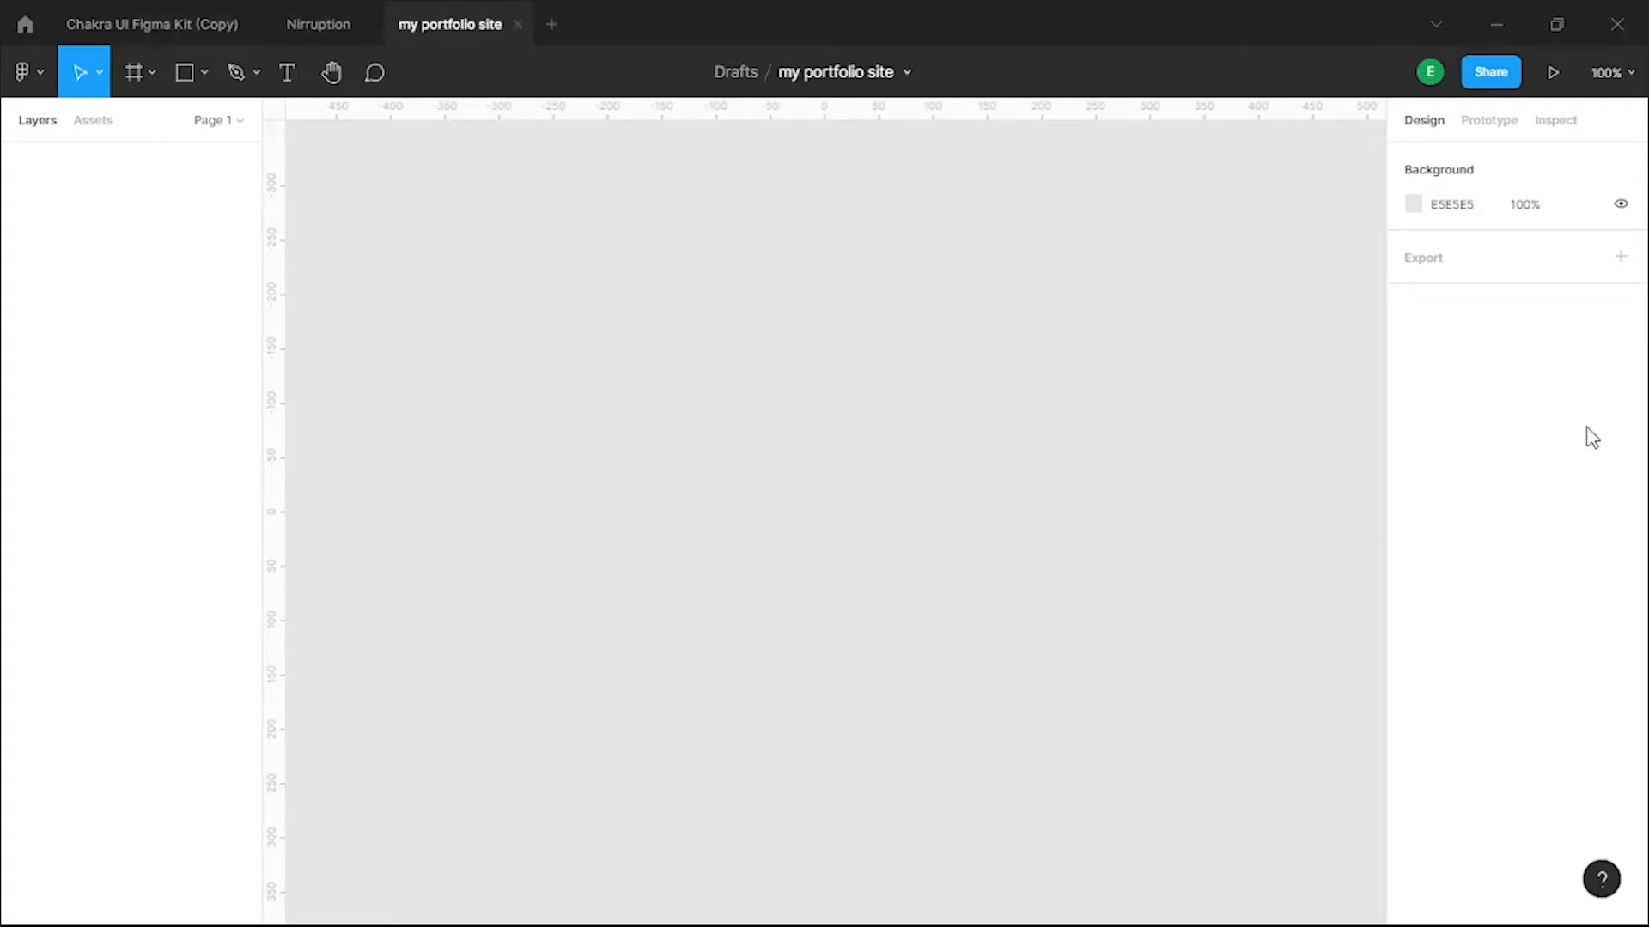
- Open the Untitled file in Team project from the recently viewed files
left_click(20, 27)
scroll(1095, 472, "down", 5)
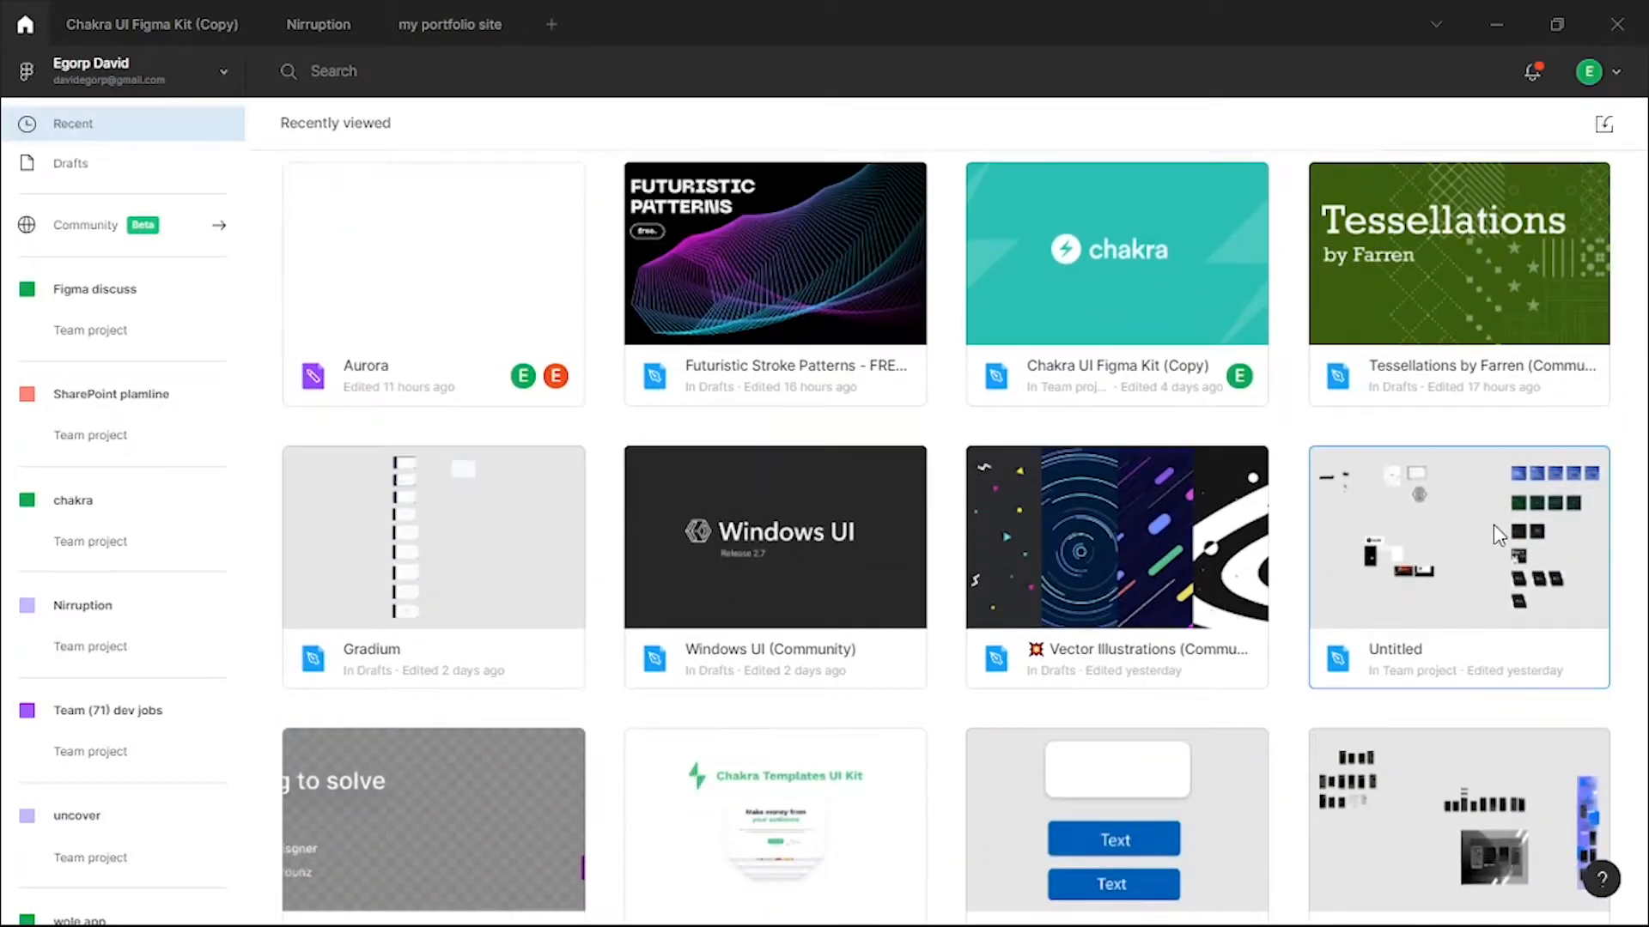
double_click(1494, 528)
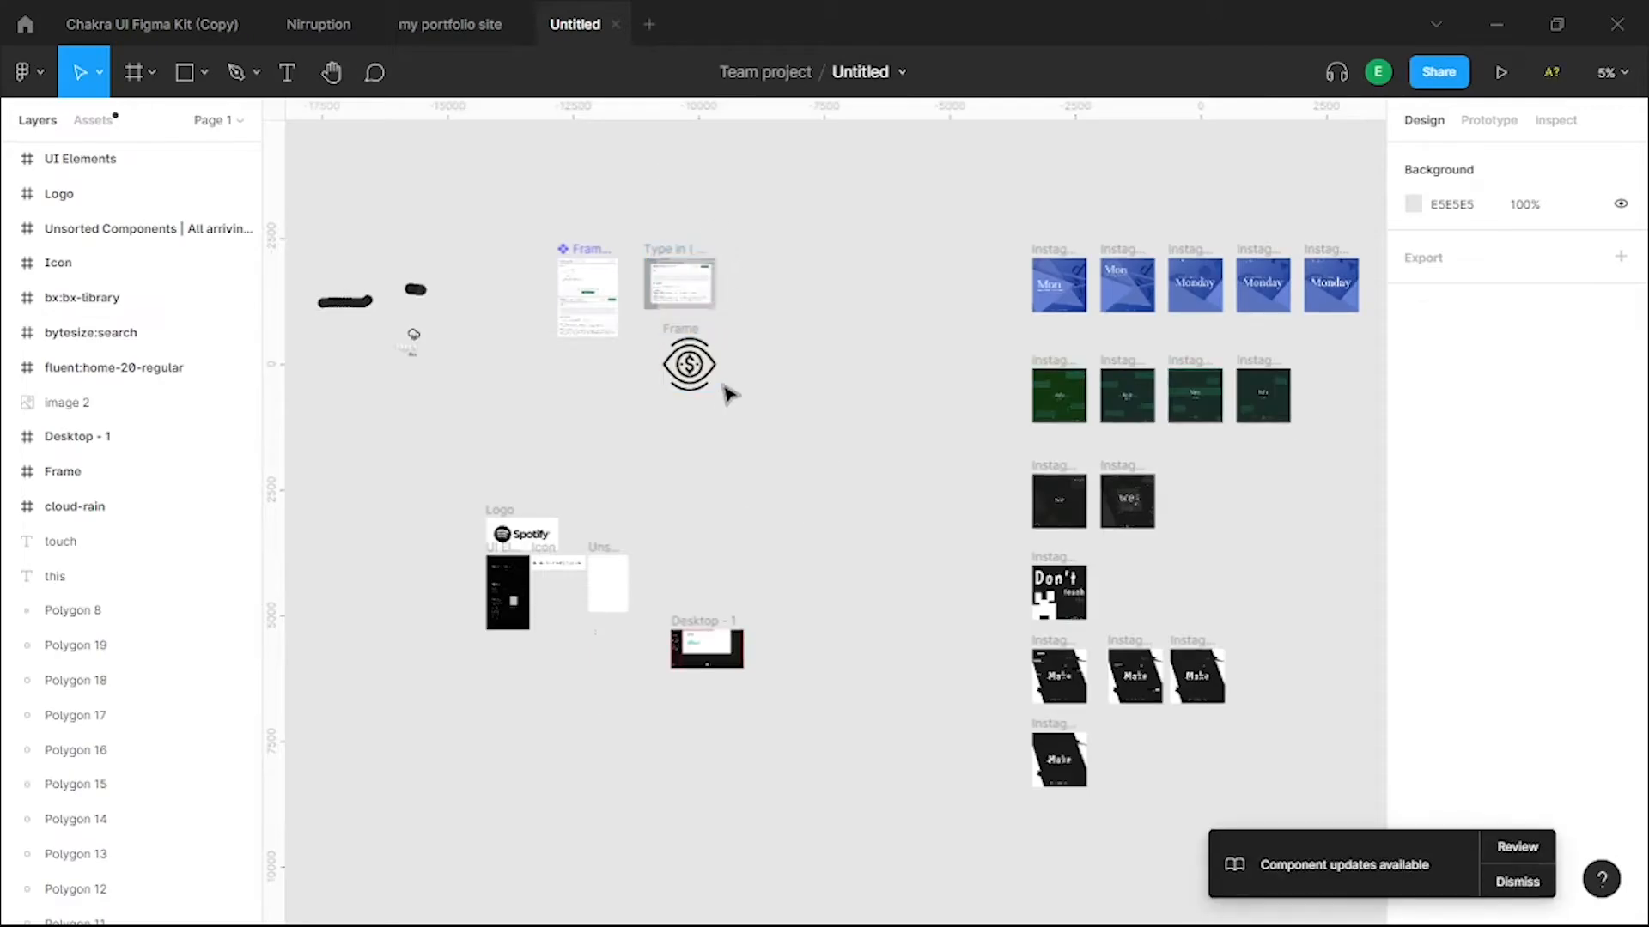
- Examine the dark Instagram post designs in the Untitled file and return to the my portfolio site file
scroll(1161, 701, "up", 6)
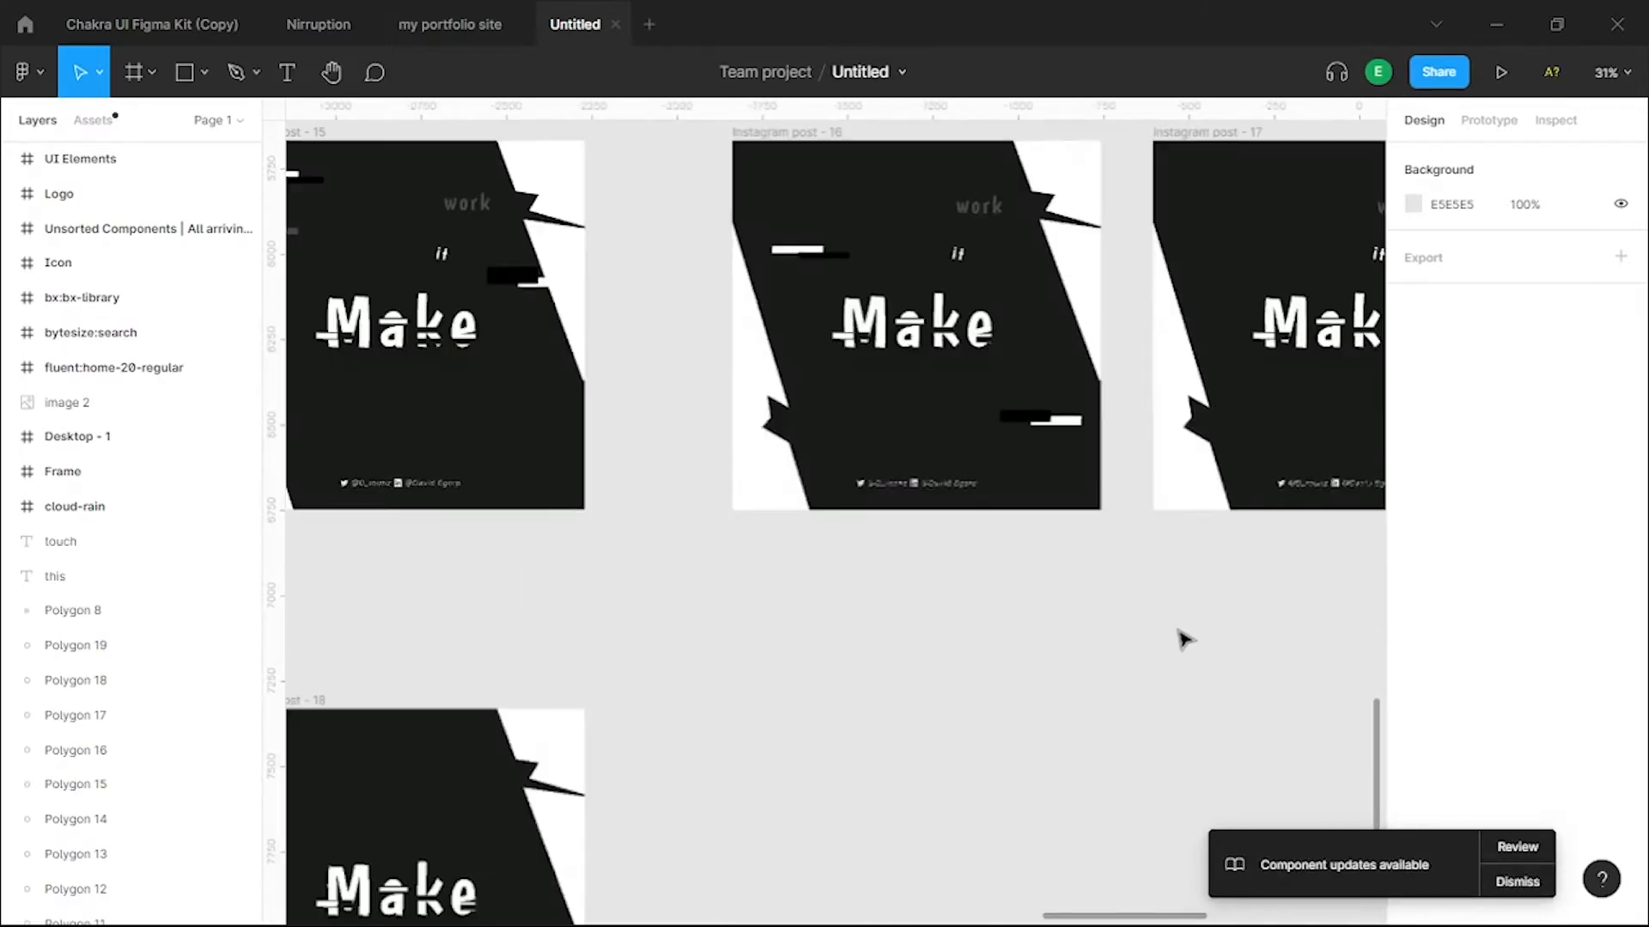
left_click_drag(1183, 642, 938, 691)
scroll(887, 415, "up", 3)
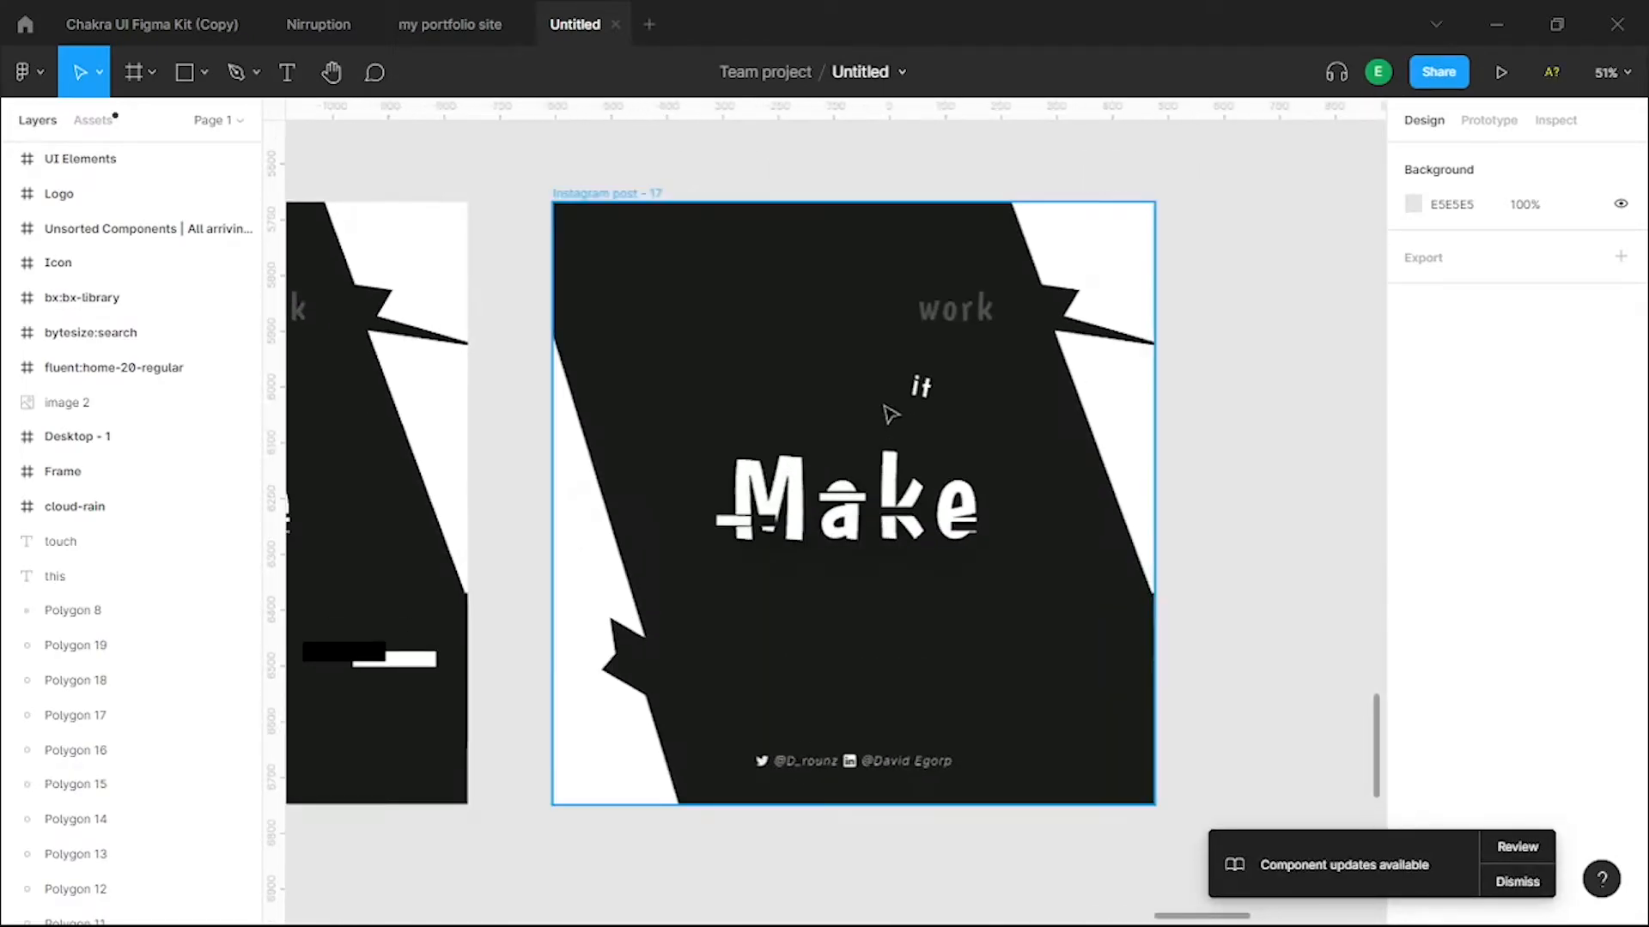
scroll(872, 468, "down", 5)
scroll(364, 422, "up", 4)
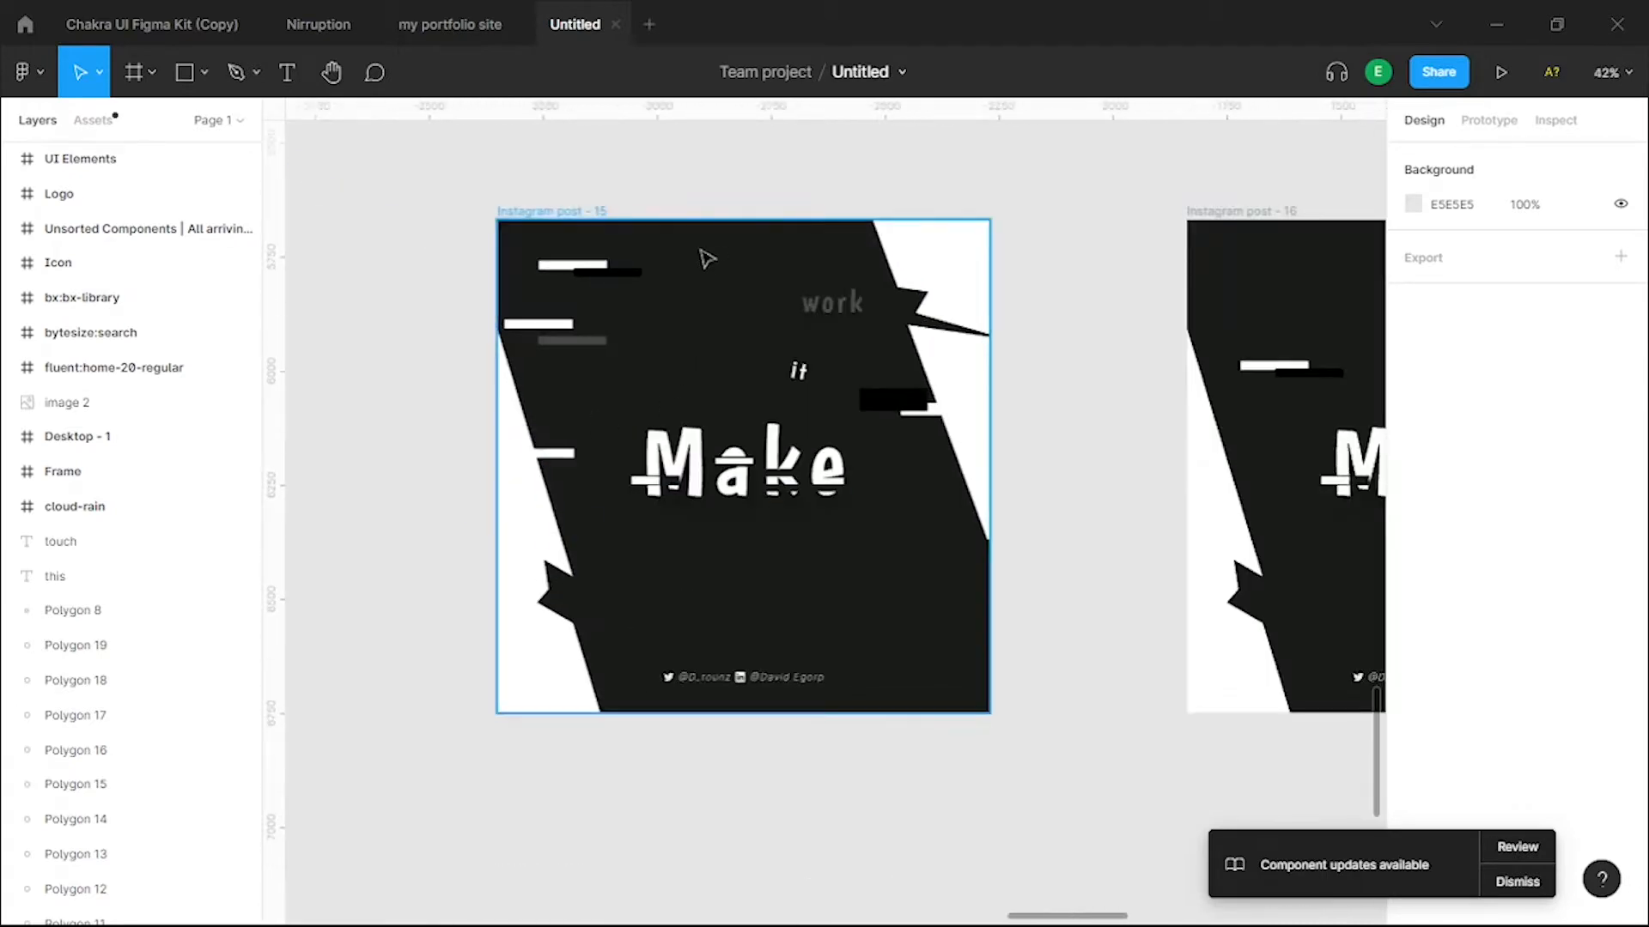
left_click_drag(702, 253, 710, 450)
left_click_drag(706, 159, 821, 837)
scroll(775, 537, "down", 10)
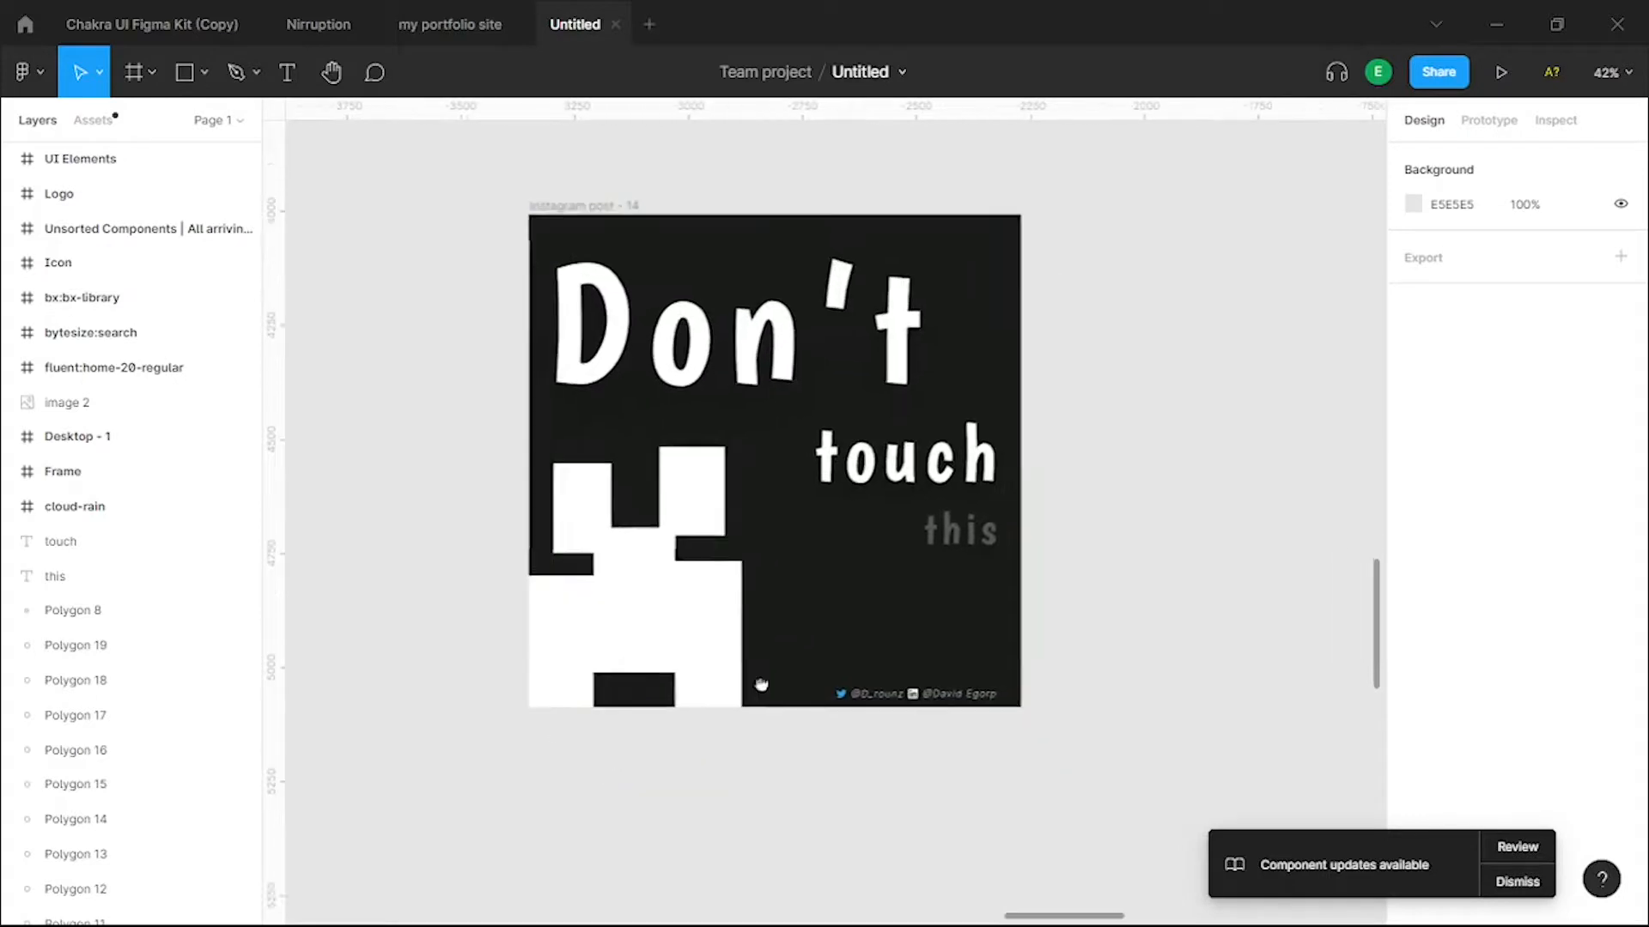
scroll(946, 805, "down", 10)
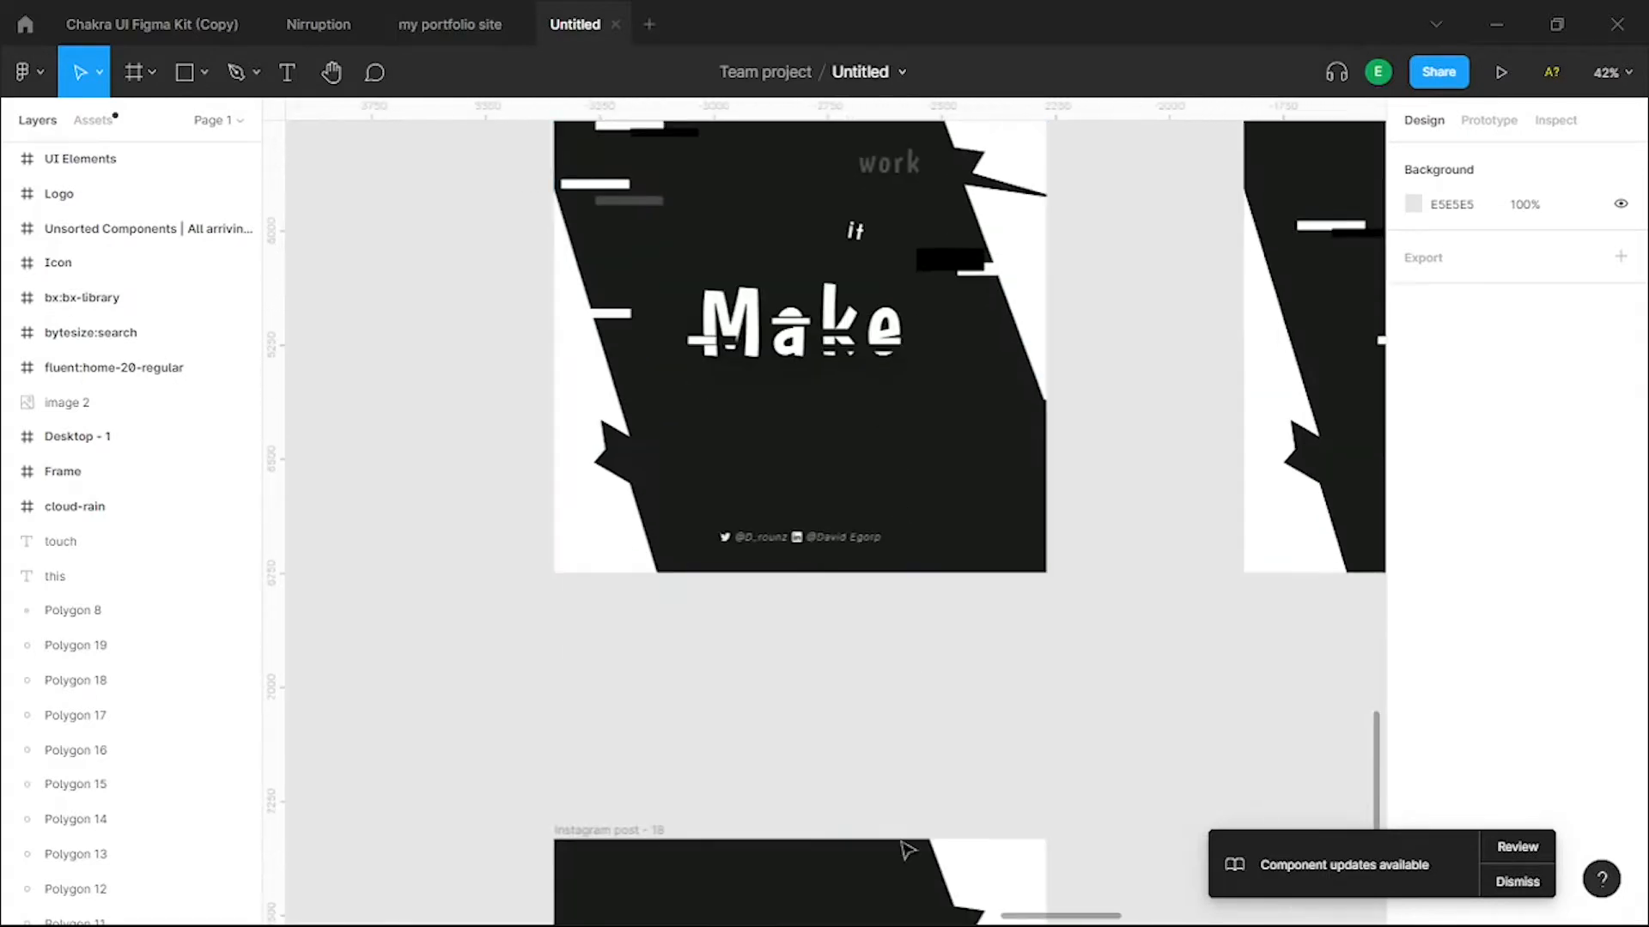
scroll(839, 664, "down", 5)
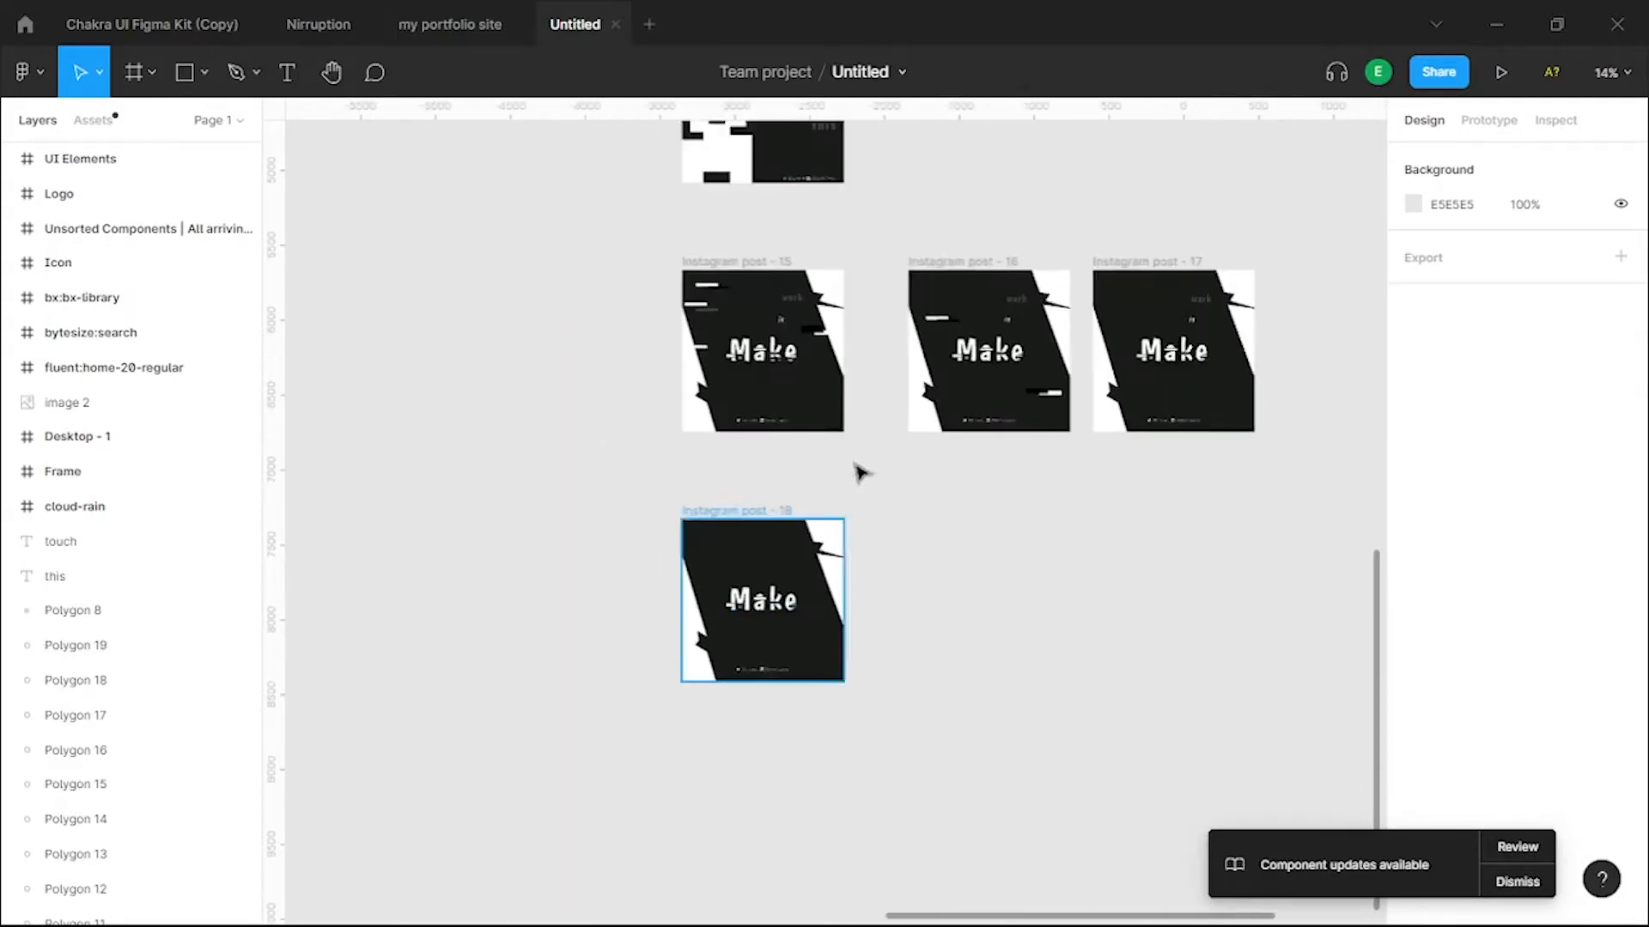
scroll(857, 470, "up", 5)
scroll(1001, 158, "up", 8)
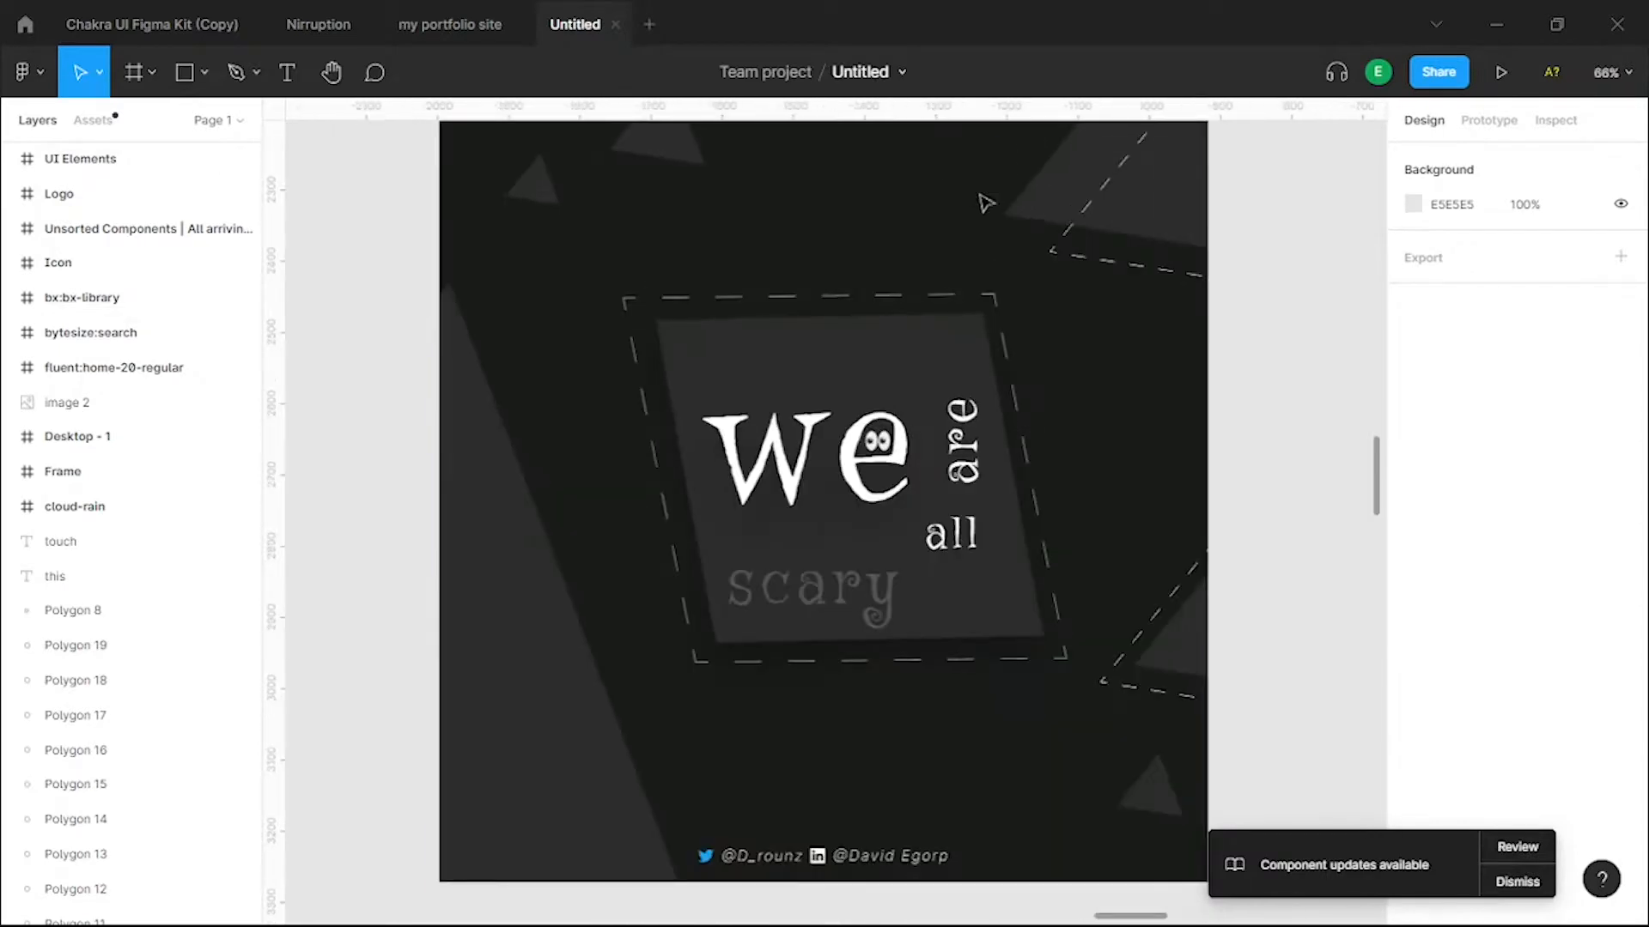
scroll(982, 203, "down", 2)
left_click_drag(933, 380, 928, 389)
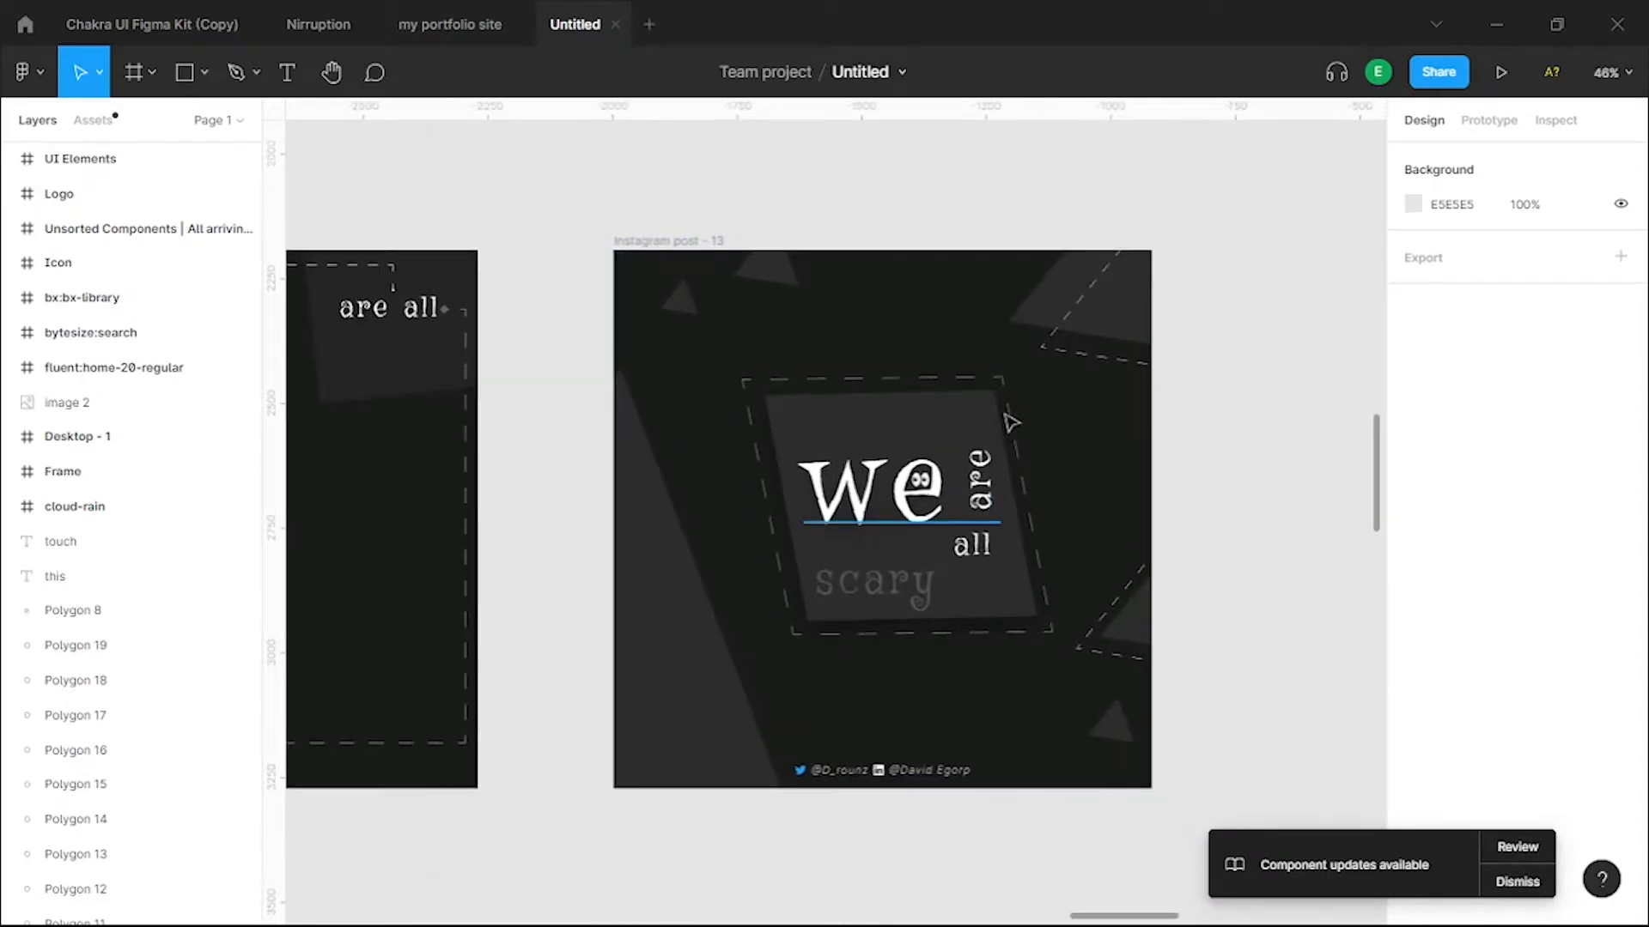
scroll(970, 391, "down", 1)
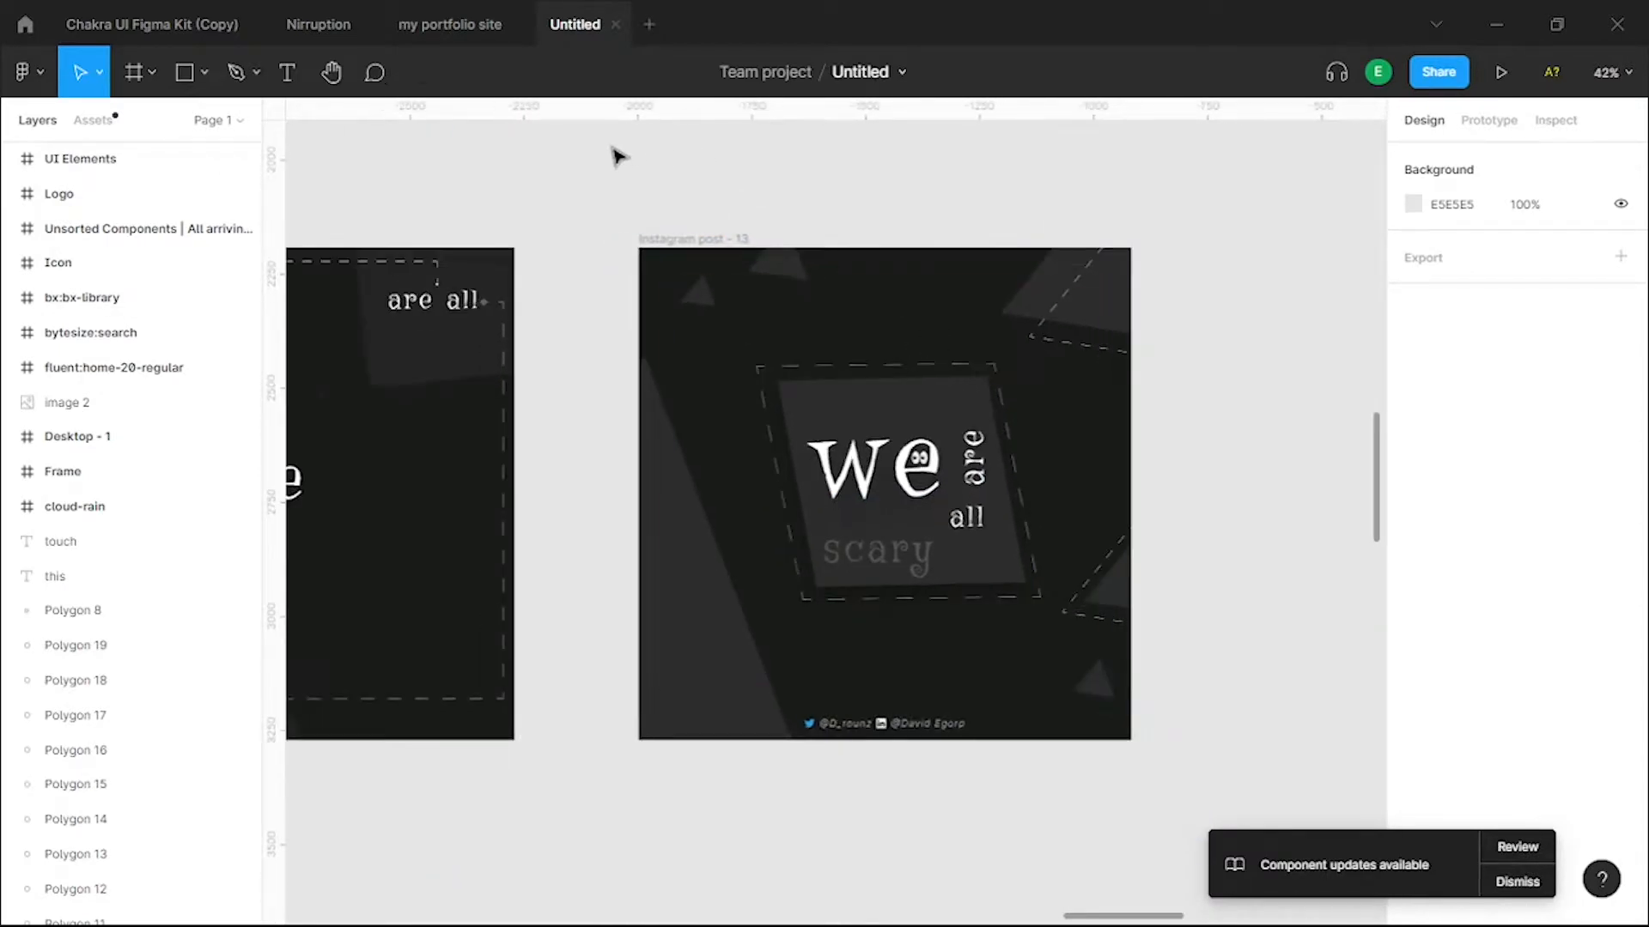
scroll(842, 298, "down", 4)
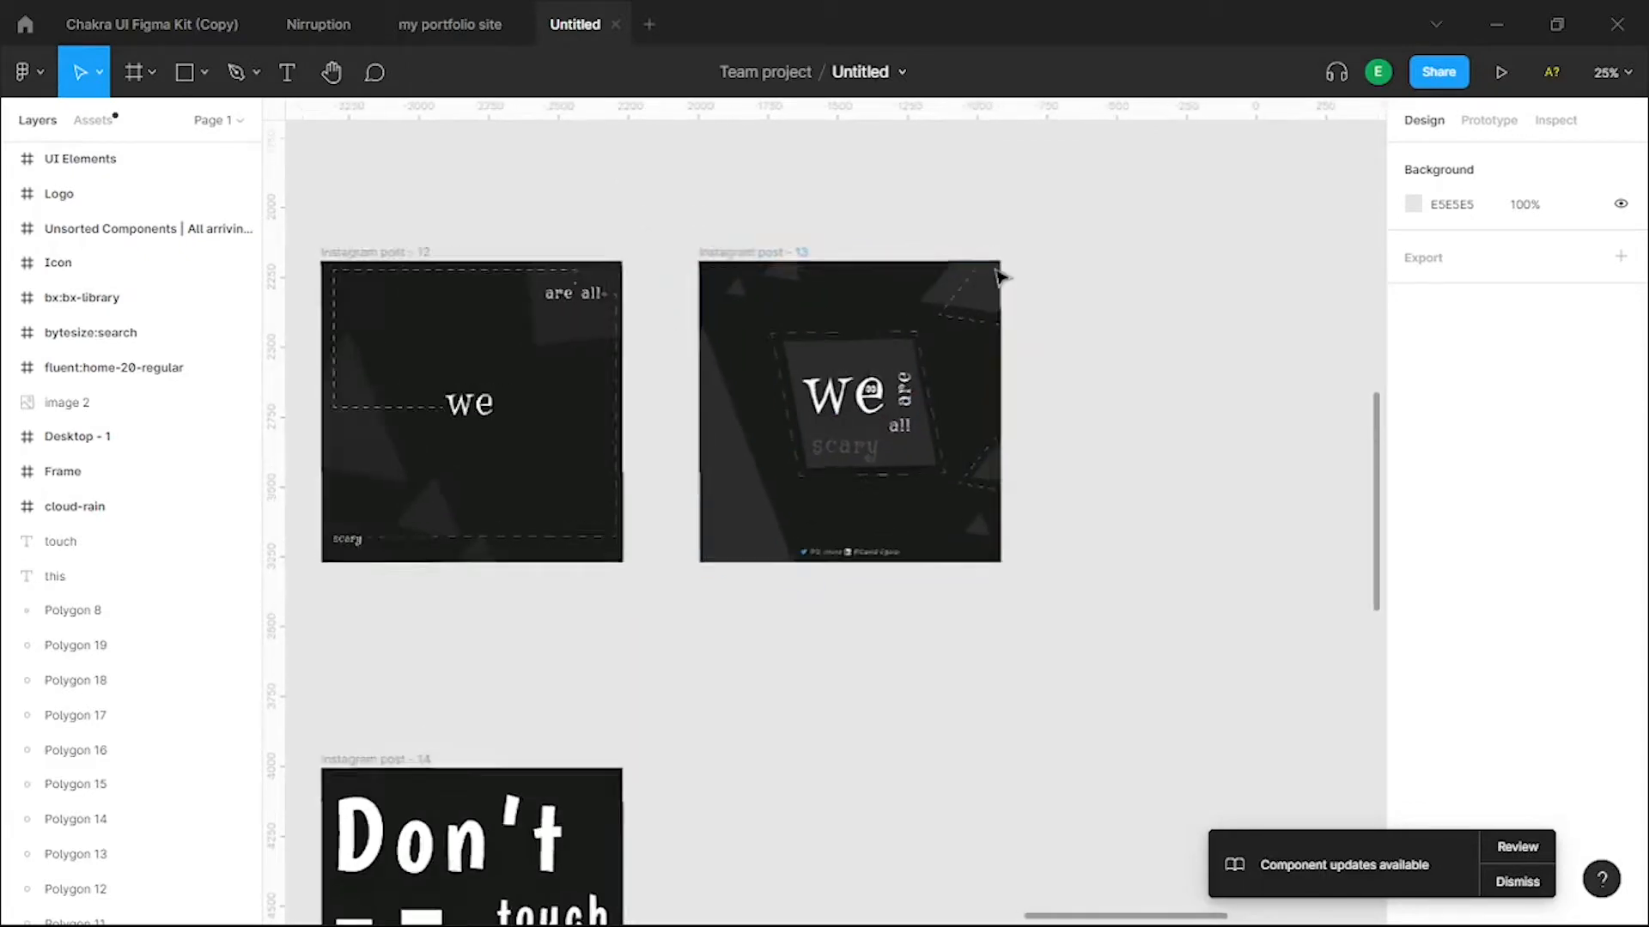
scroll(996, 270, "up", 5)
scroll(1005, 388, "down", 5)
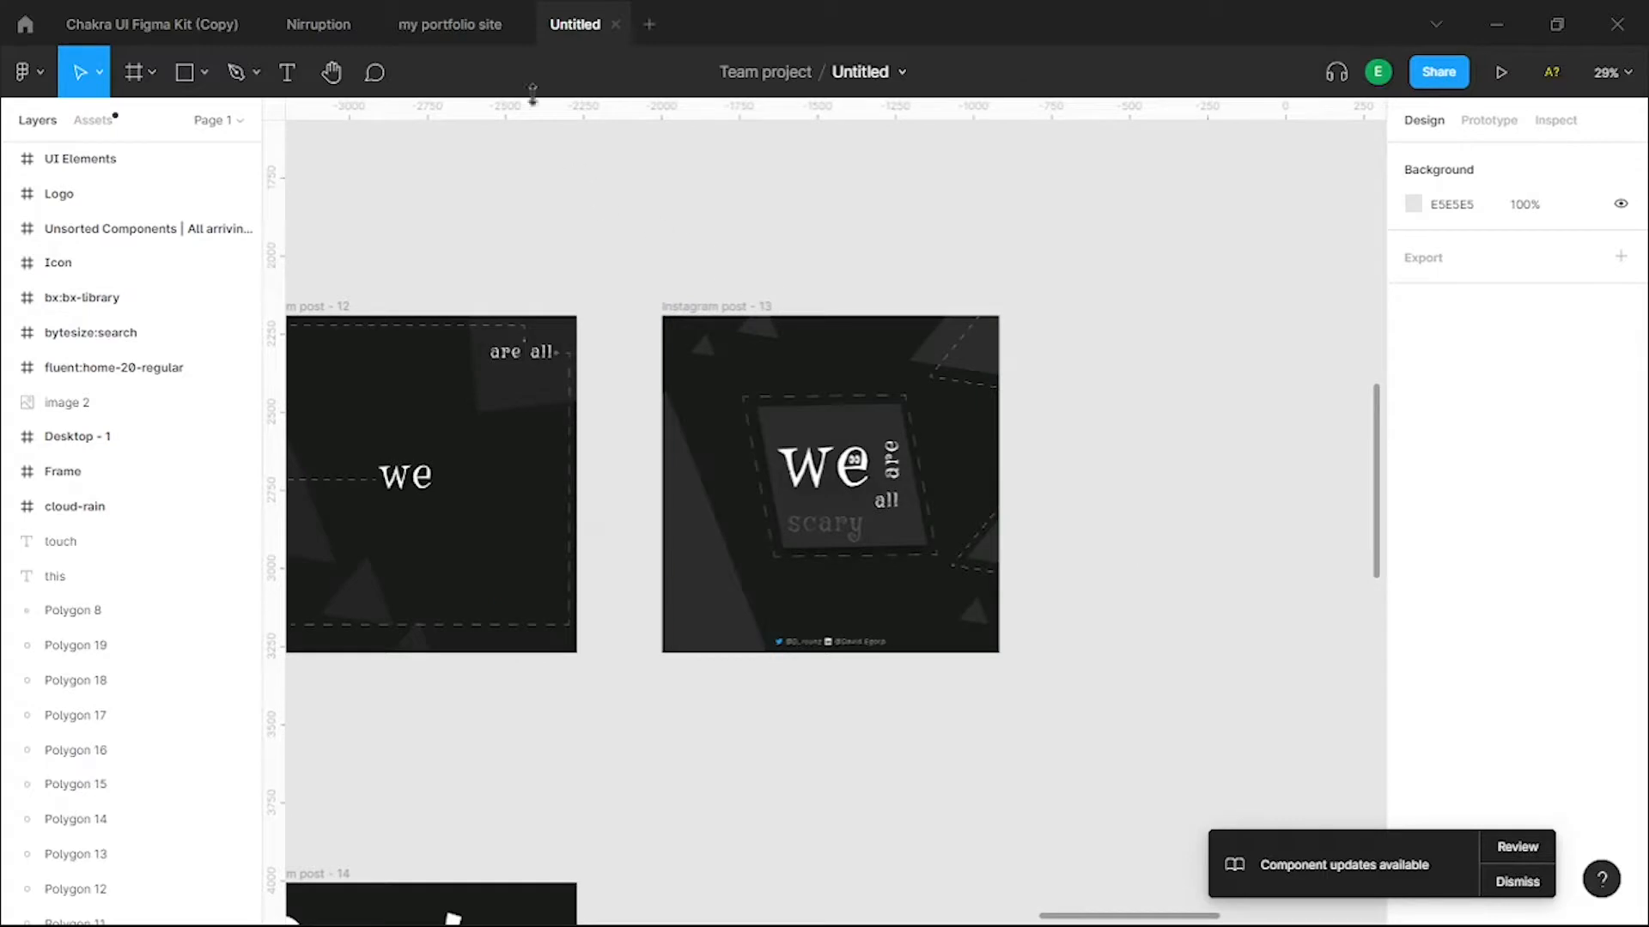
left_click(442, 26)
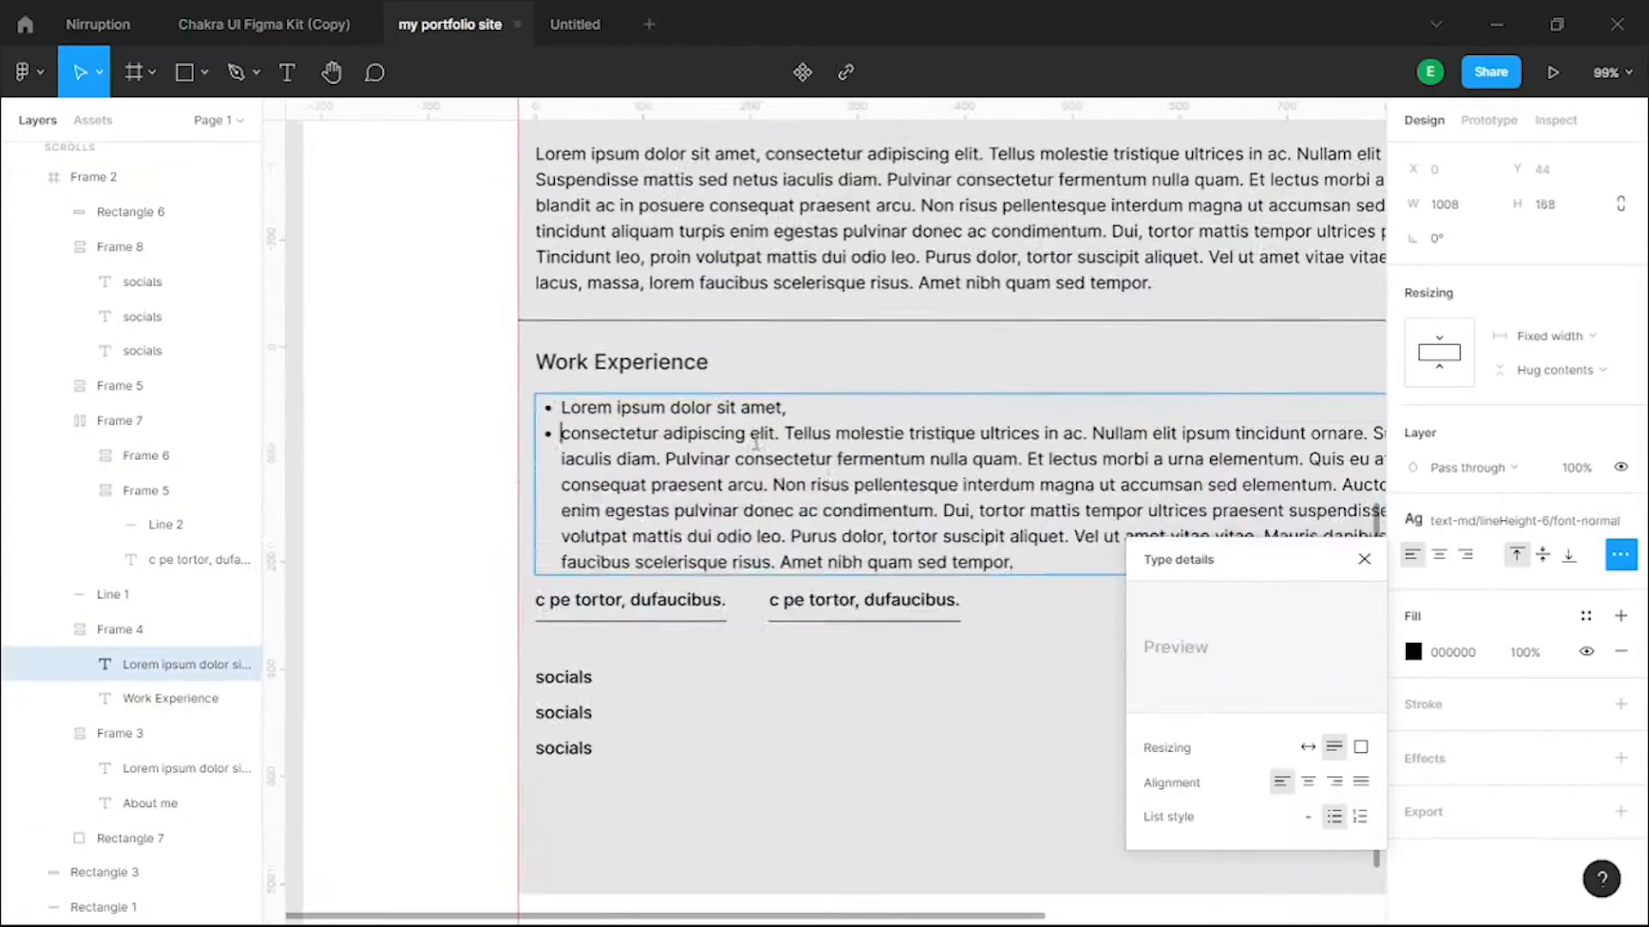
left_click_drag(712, 287, 1103, 687)
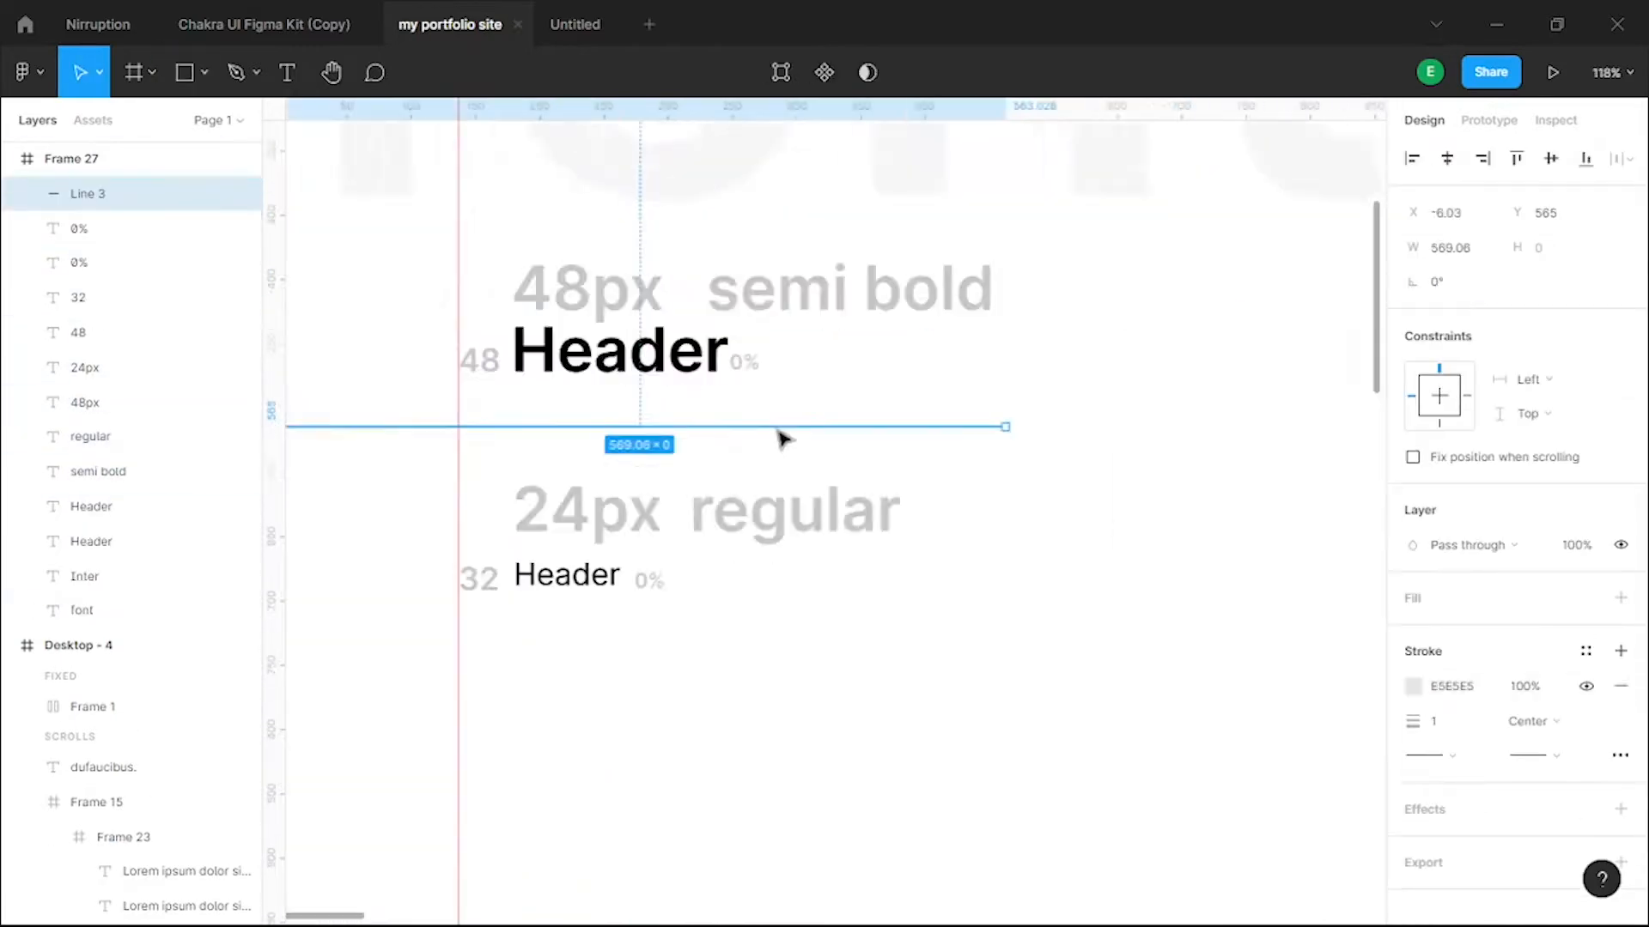
left_click(1470, 290)
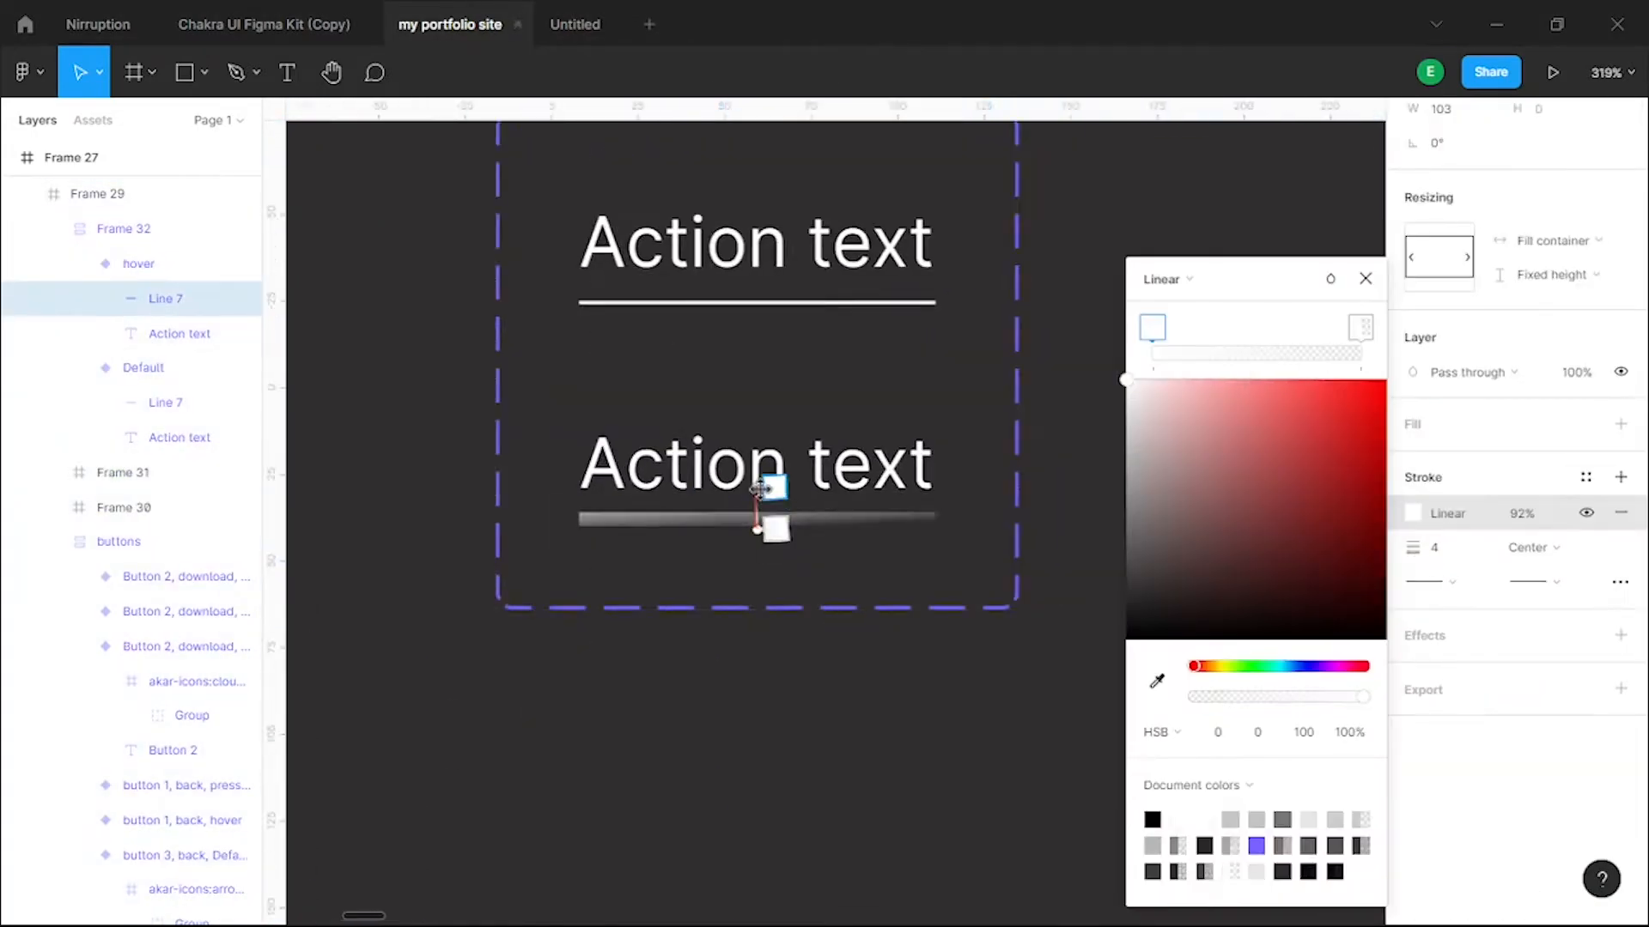
scroll(769, 481, "up", 3)
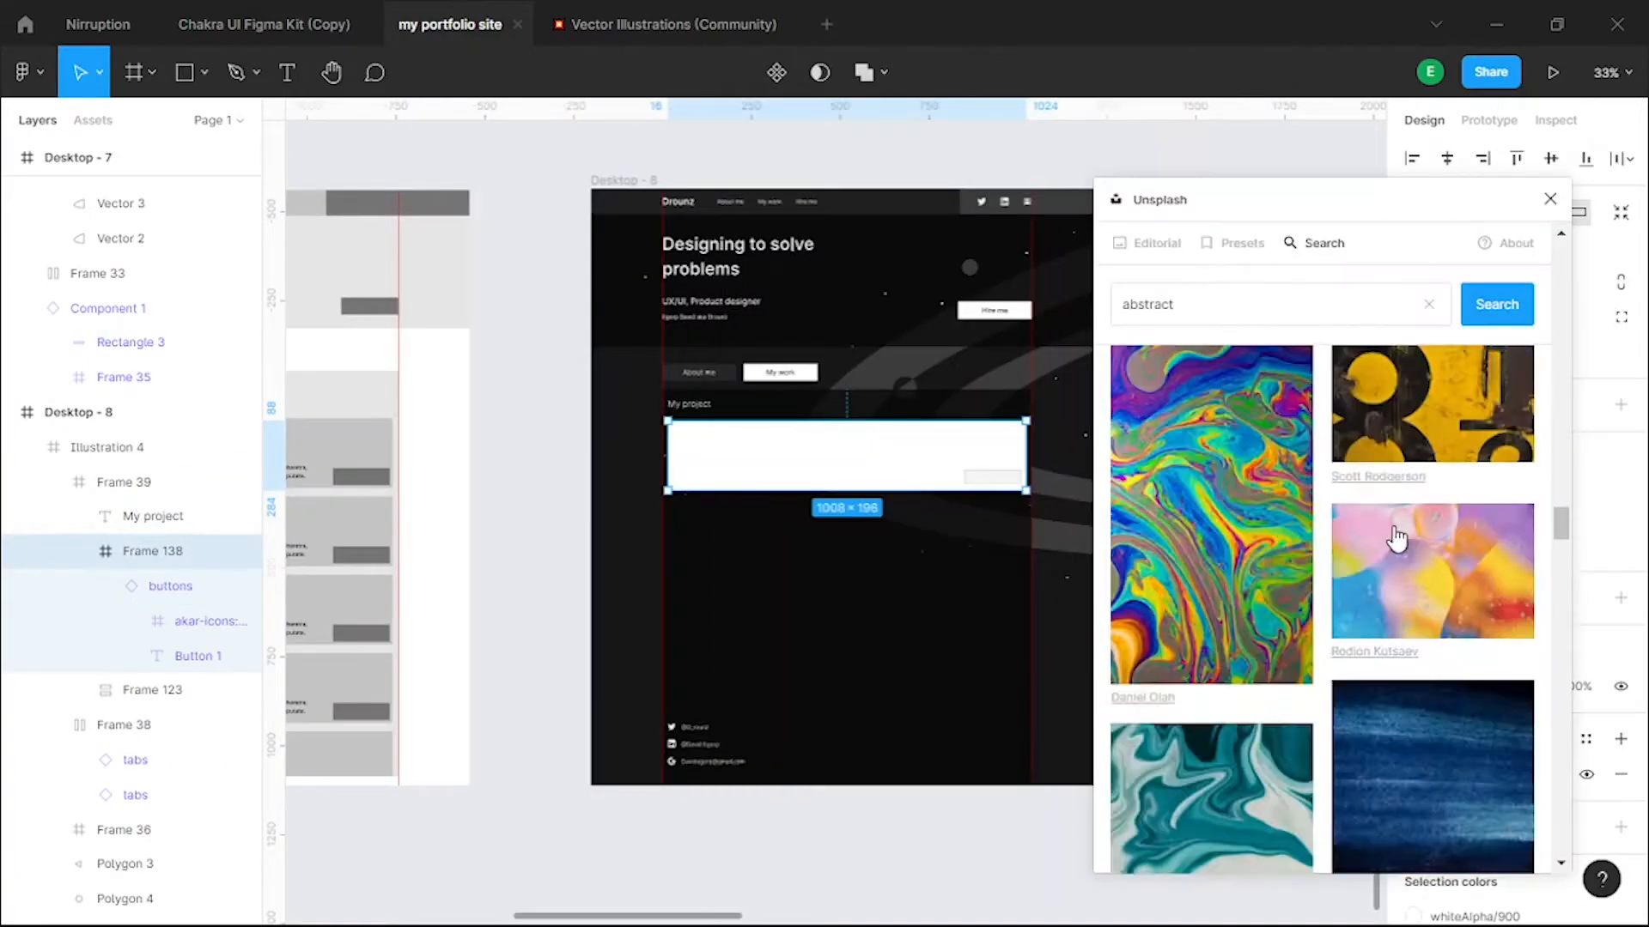
scroll(1391, 541, "down", 6)
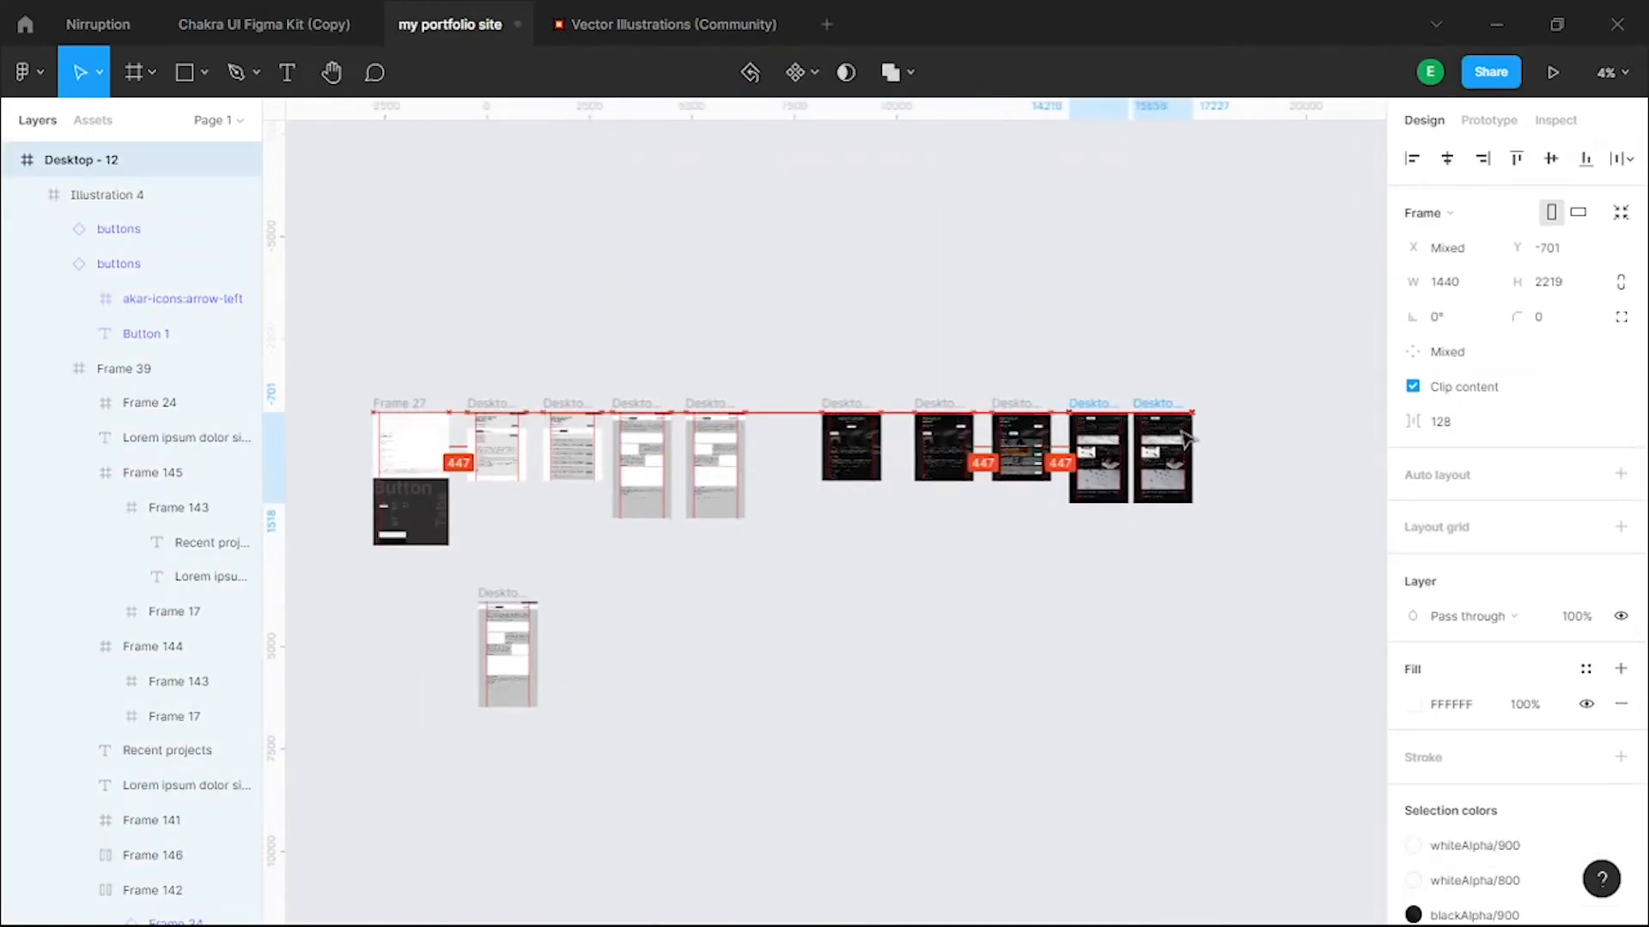
- Delete the stray light-grey desktop frame that sits alone below the row of page frames
left_click(807, 663)
left_click(623, 559)
key("Delete")
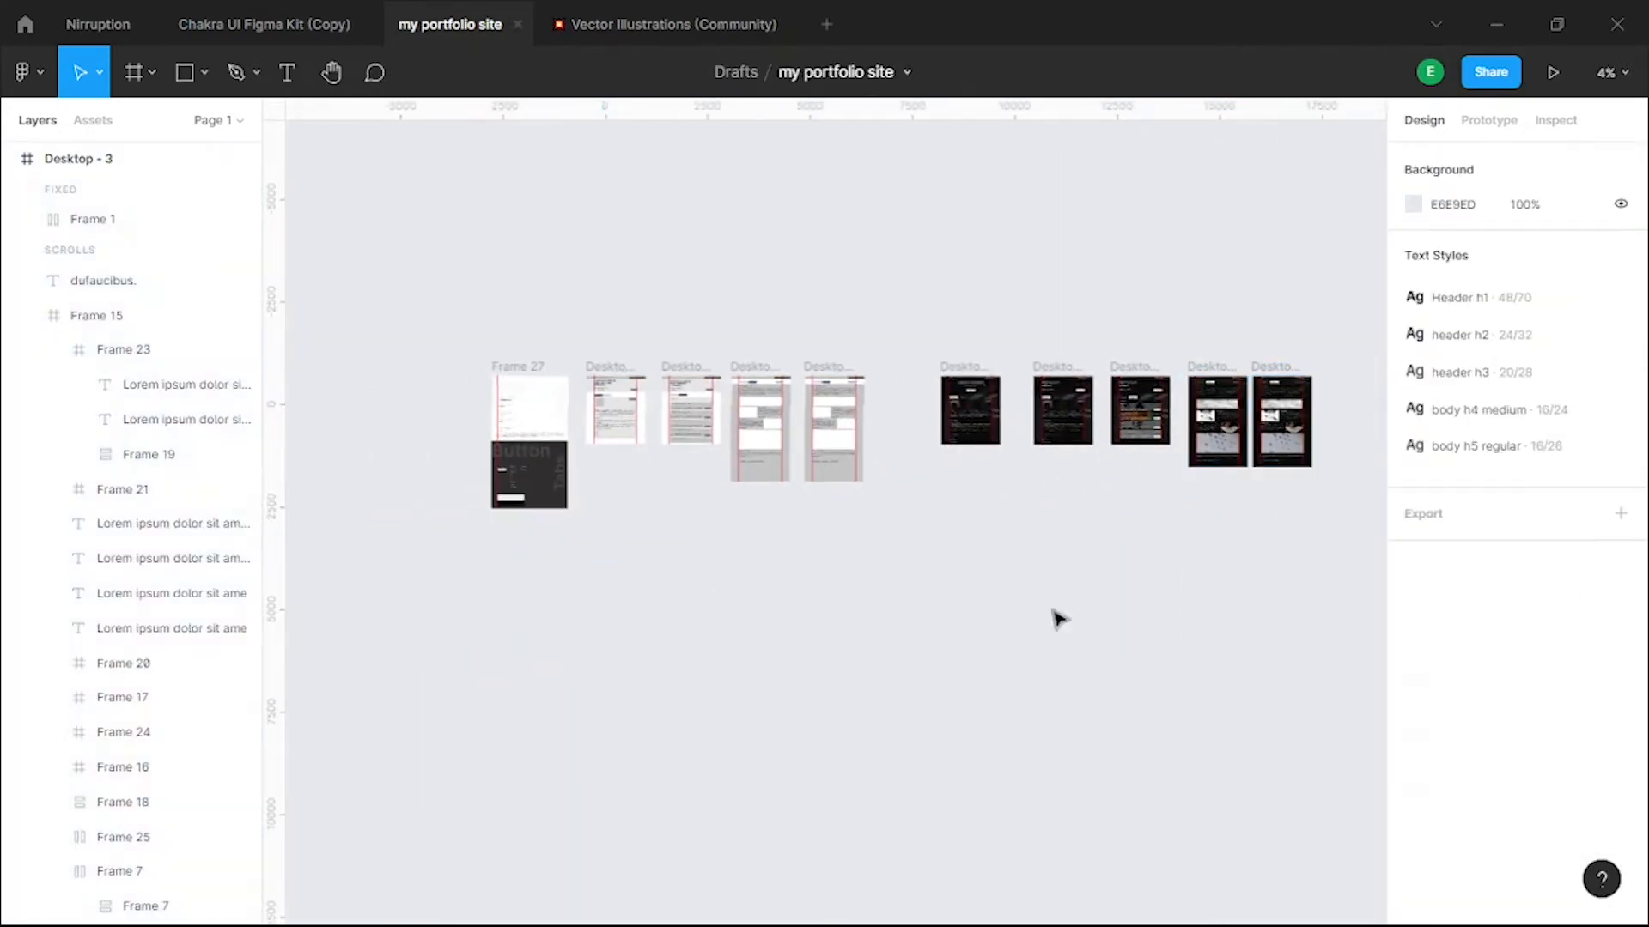
- Move the Desktop - 7 frame closer to the Desktop - 5 frame, at about X 8732
scroll(1305, 419, "up", 5)
scroll(1275, 269, "up", 3)
scroll(1266, 262, "down", 4)
scroll(919, 266, "up", 4)
scroll(784, 246, "down", 2)
scroll(730, 284, "up", 2)
scroll(611, 312, "left", 6)
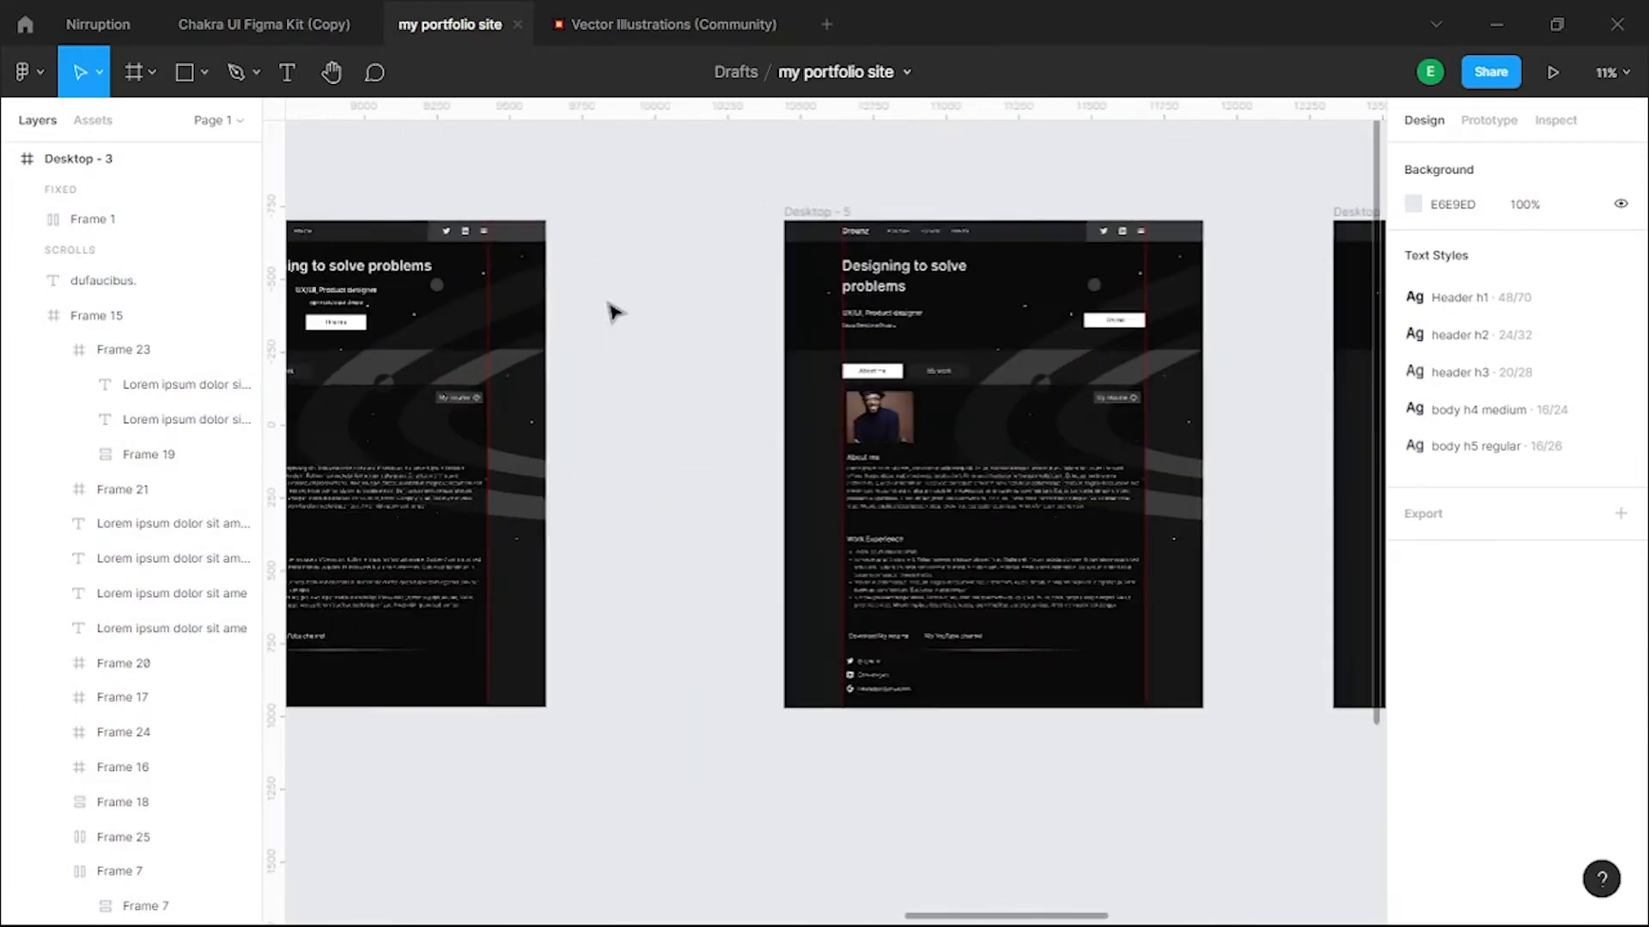
scroll(712, 369, "down", 1)
scroll(842, 429, "down", 2)
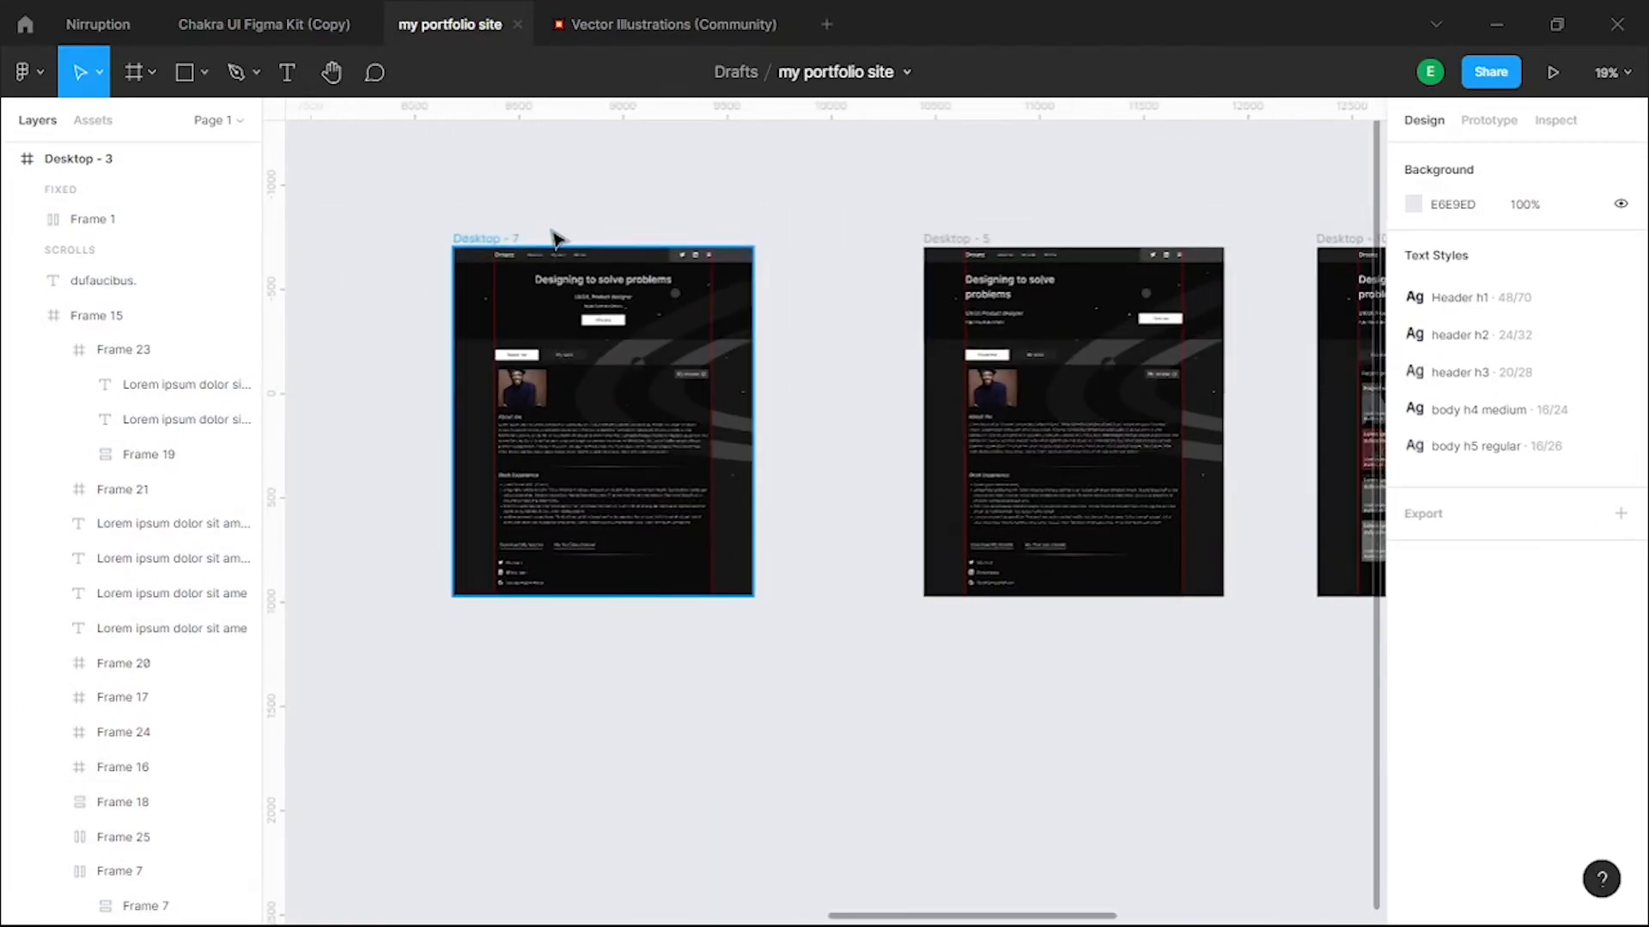
left_click_drag(478, 239, 591, 241)
- Place the Desktop - 7 frame directly beneath Desktop - 5, aligned with its edges at X 10445
scroll(611, 301, "up", 5)
scroll(896, 262, "up", 3)
scroll(895, 265, "down", 1)
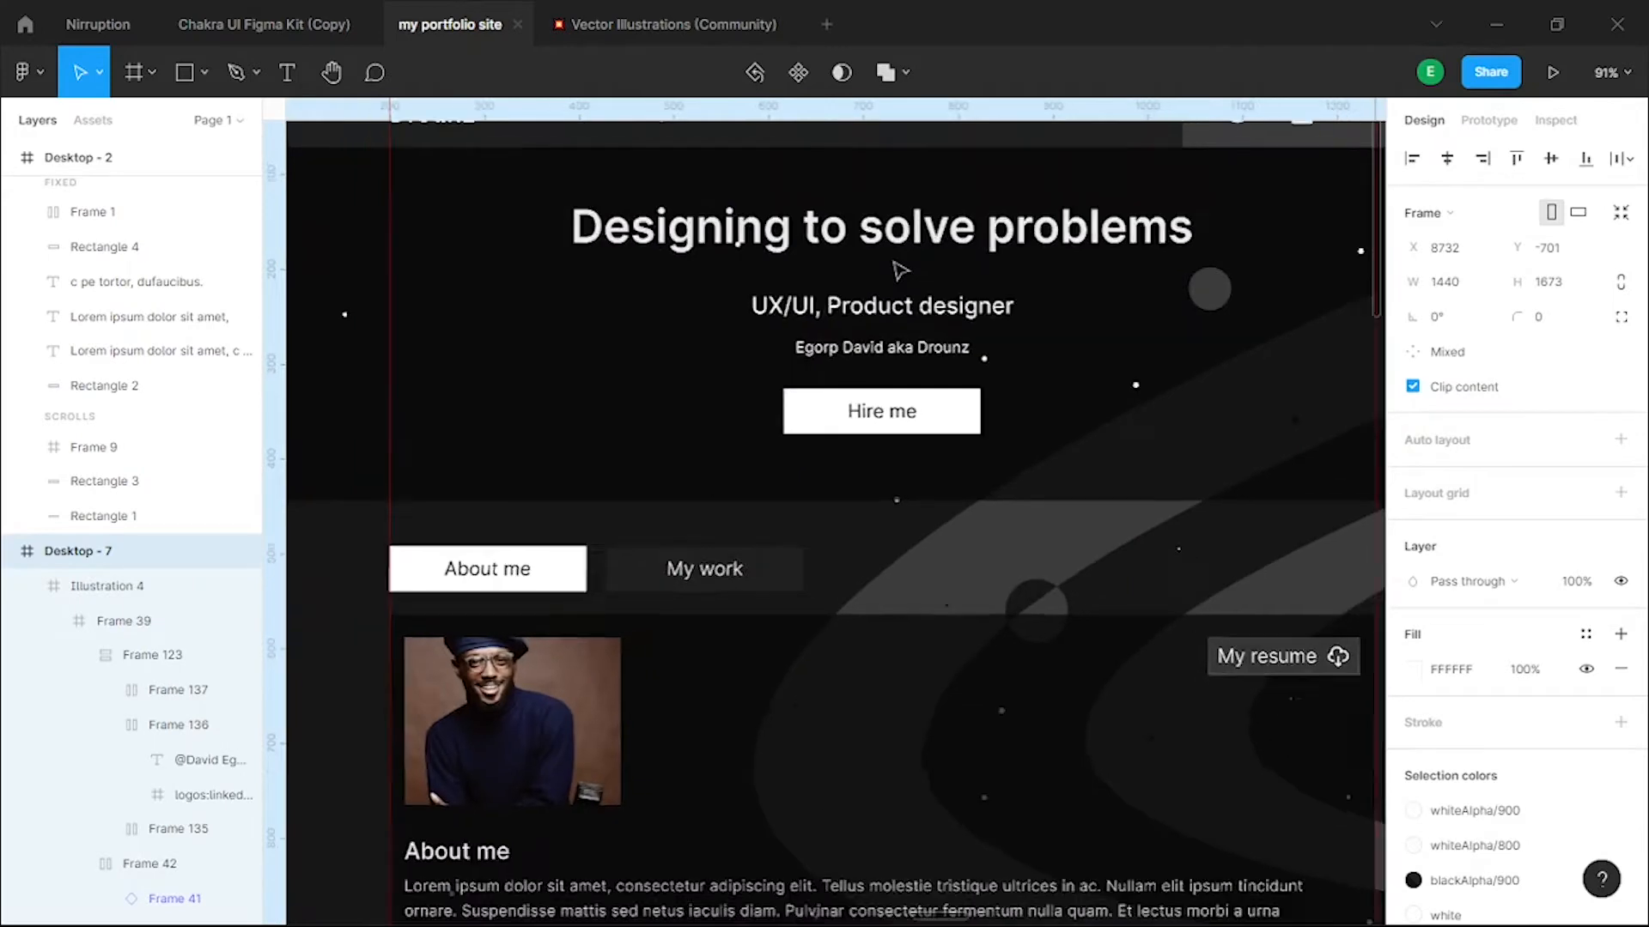
scroll(899, 270, "down", 5)
scroll(791, 508, "up", 2)
scroll(814, 554, "down", 3)
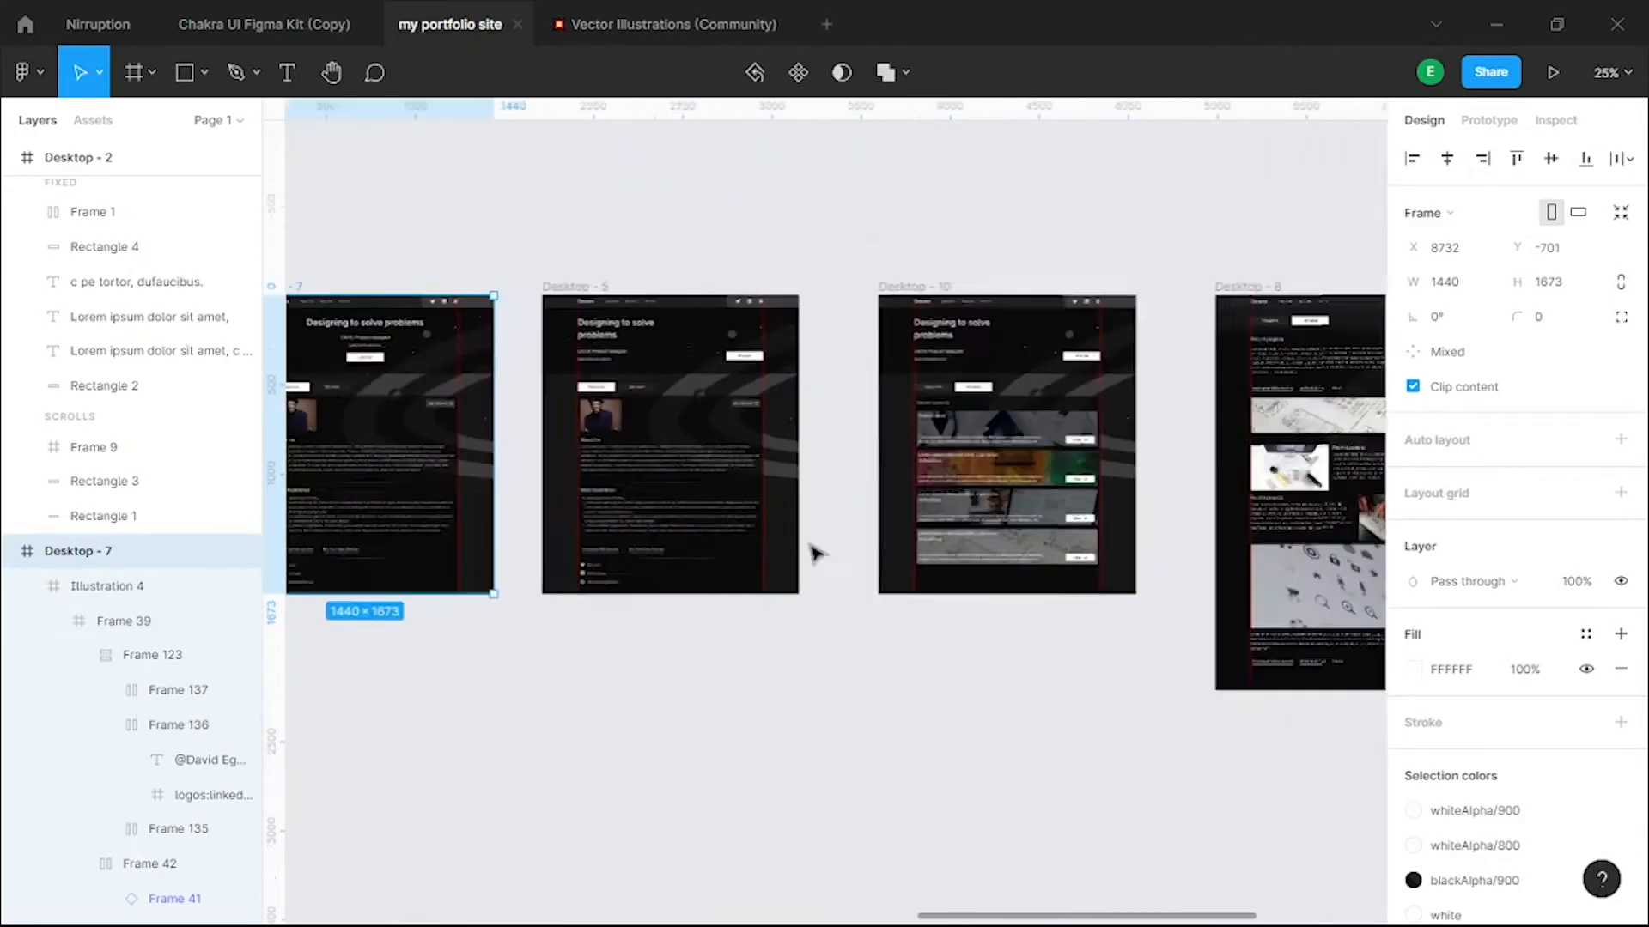
scroll(817, 554, "left", 2)
left_click_drag(499, 250, 804, 571)
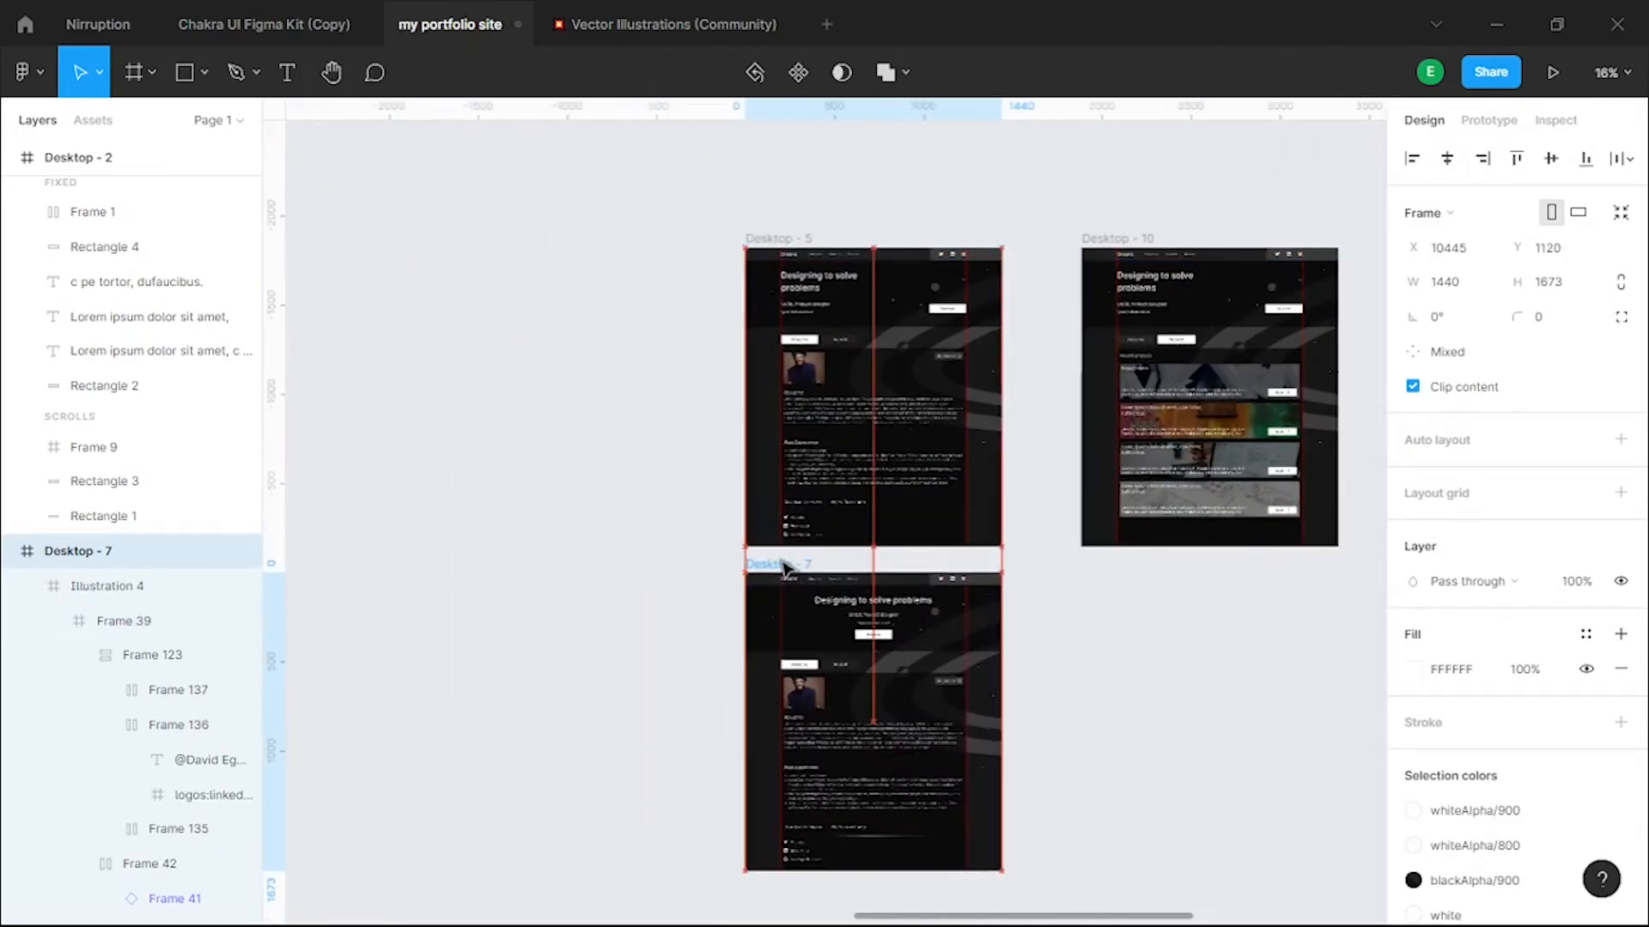
- Duplicate the Desktop - 10 frame directly beneath the original, in line with Desktop - 7
scroll(804, 572, "right", 2)
left_click(1009, 281)
left_click_drag(1009, 281, 1047, 637)
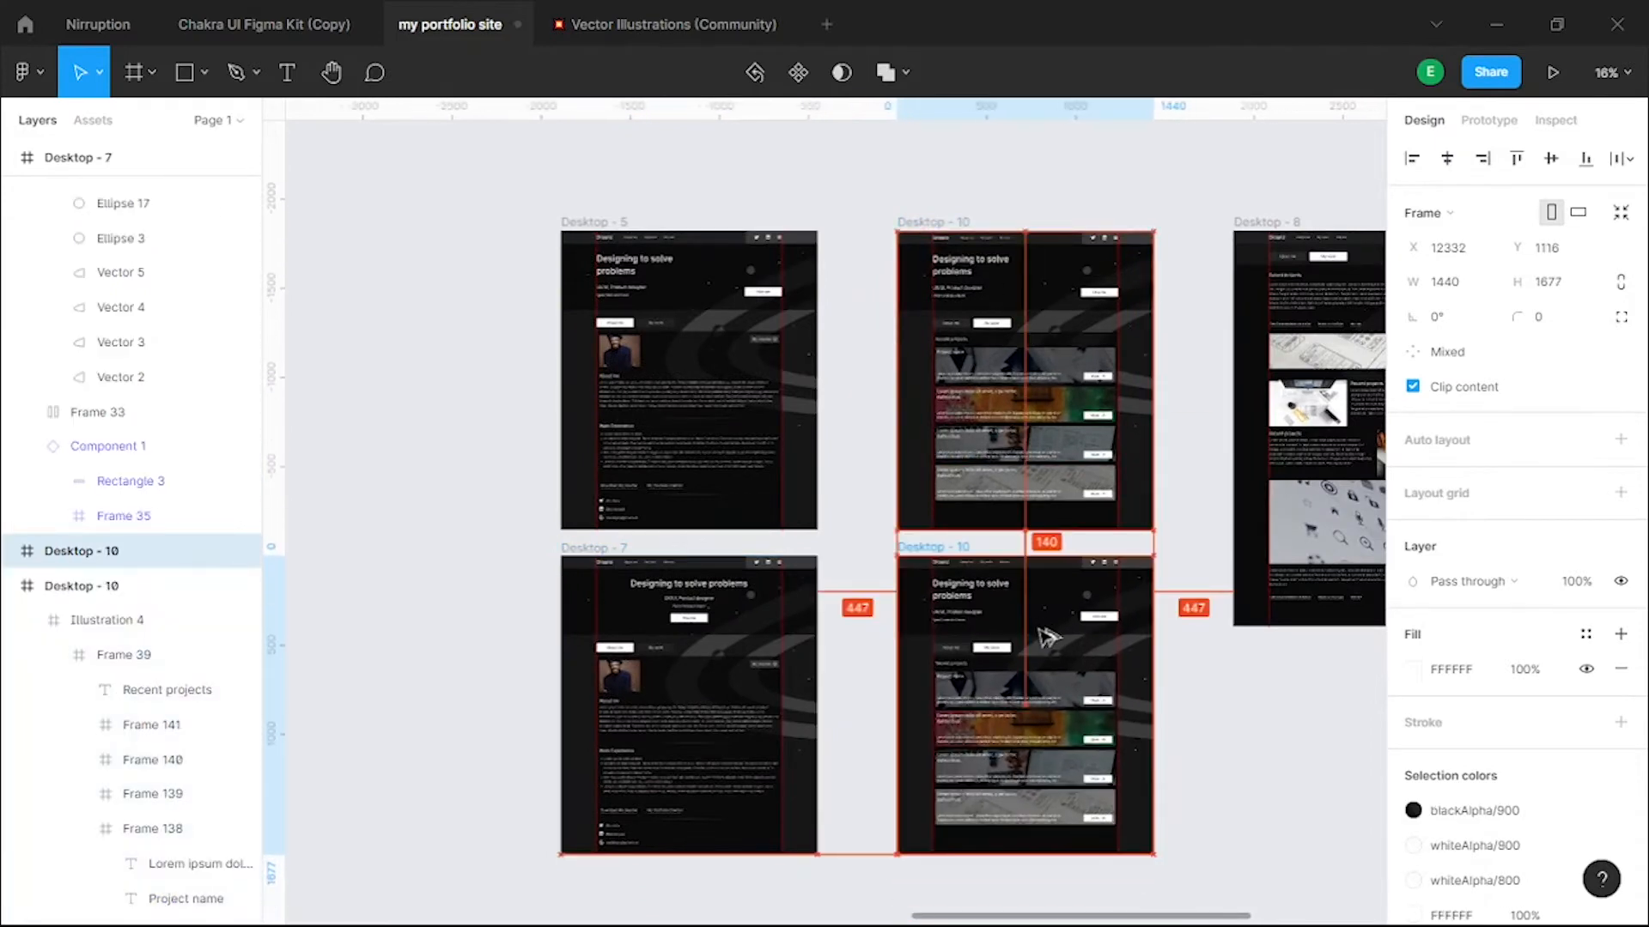
- Replace the left-aligned hero section in the duplicated Desktop - 10 page with the centred hero section copied from Desktop - 7
scroll(1174, 745, "down", 3)
left_click(788, 435)
left_click(1042, 449)
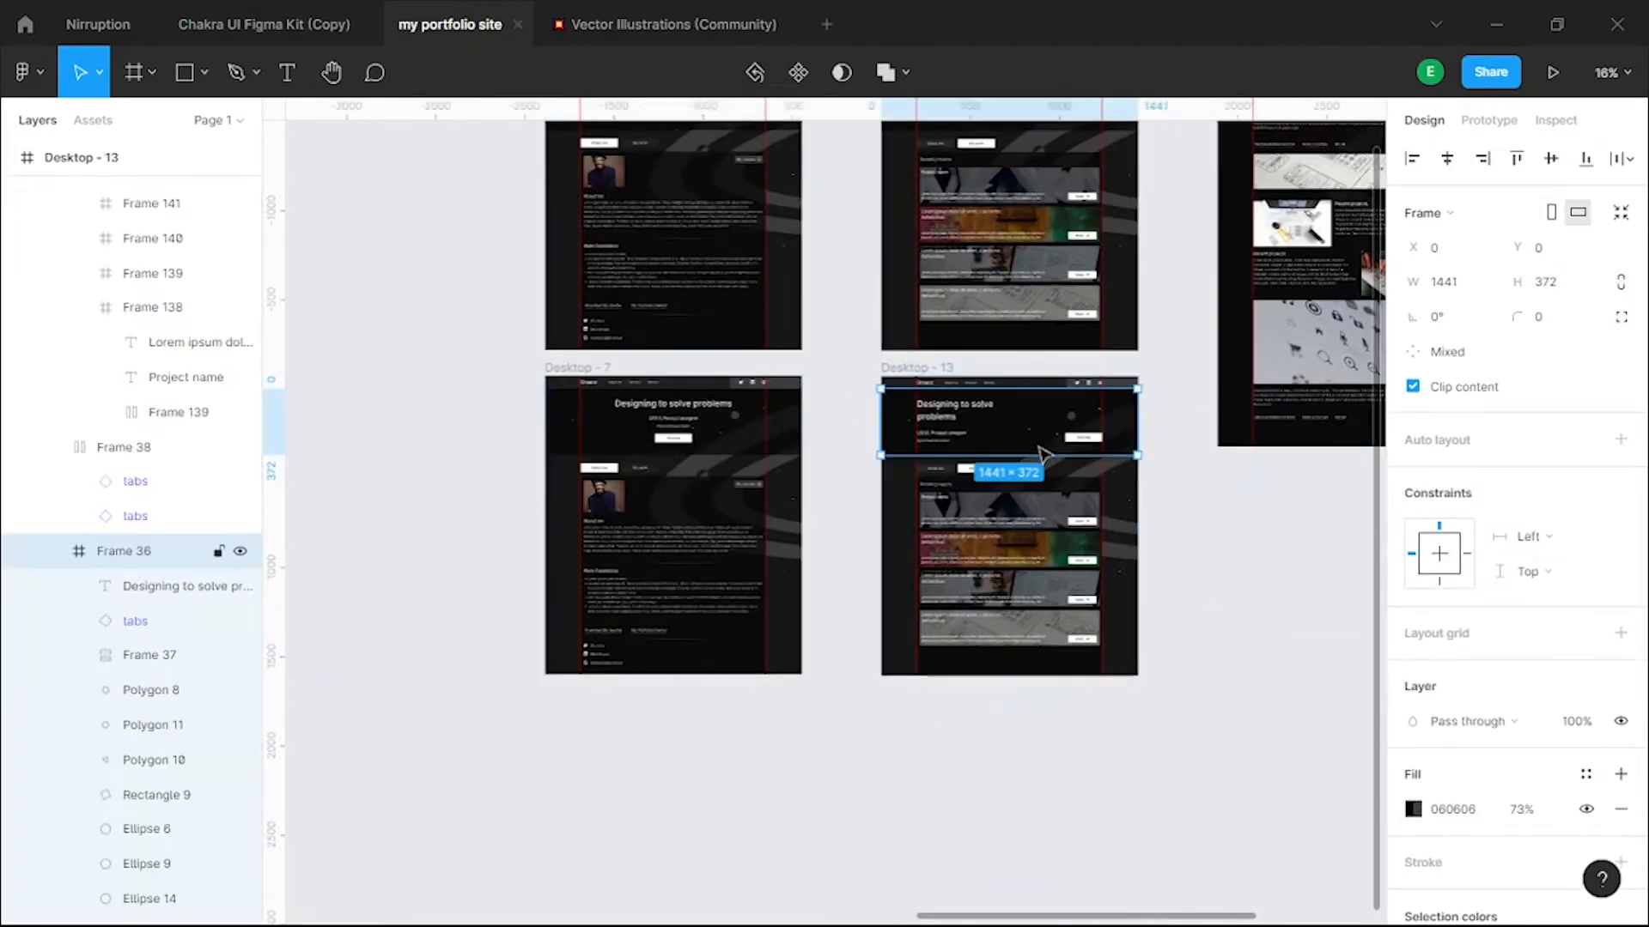
right_click(1021, 446)
left_click(1157, 320)
left_click(1192, 695)
left_click_drag(1191, 696, 1138, 642)
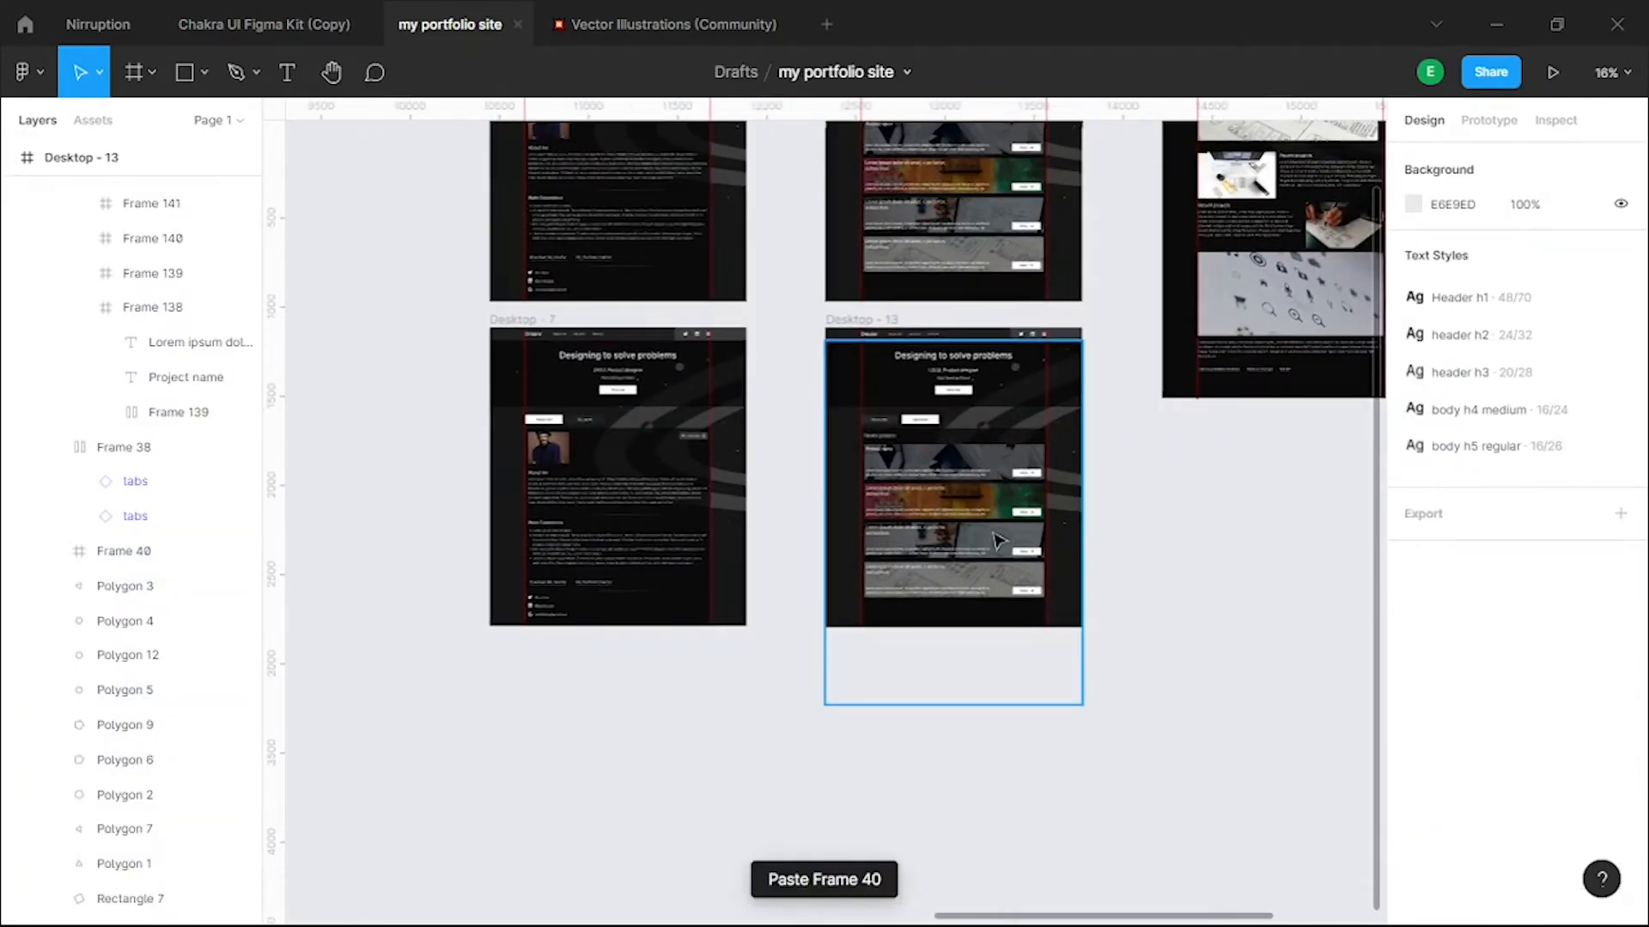
- Resize the Illustration 4 backgrounds inside the desktop pages to fit their frames, with the one in Desktop - 7 at 1440 × 1601
left_click(1044, 596)
left_click(735, 541)
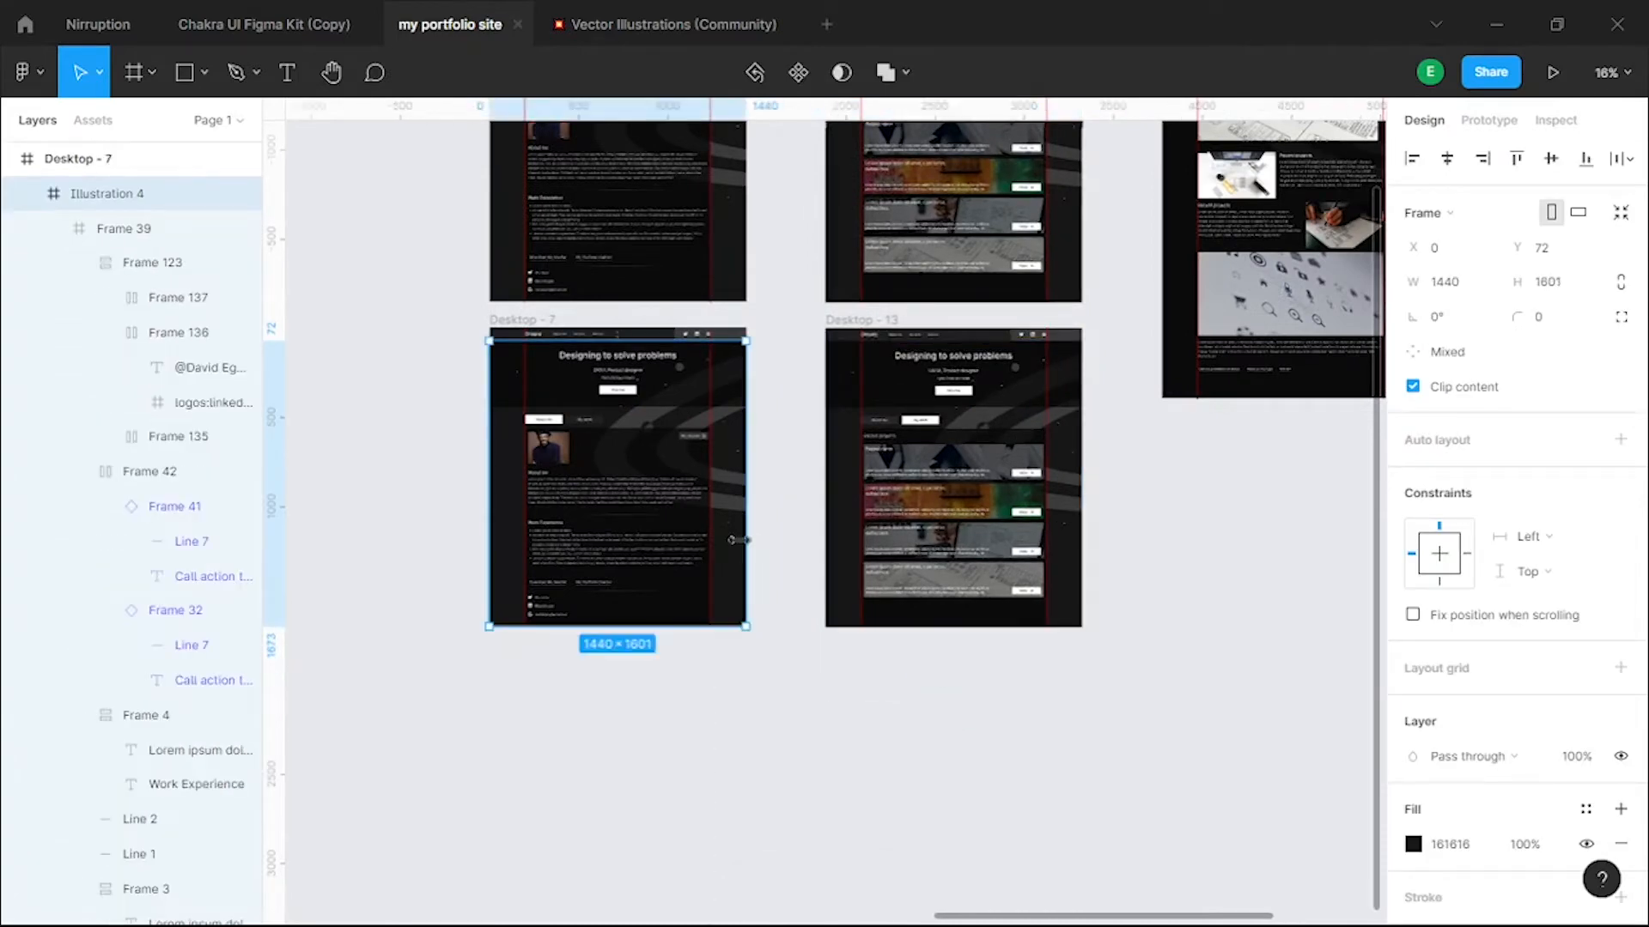
left_click(931, 238)
left_click(724, 275)
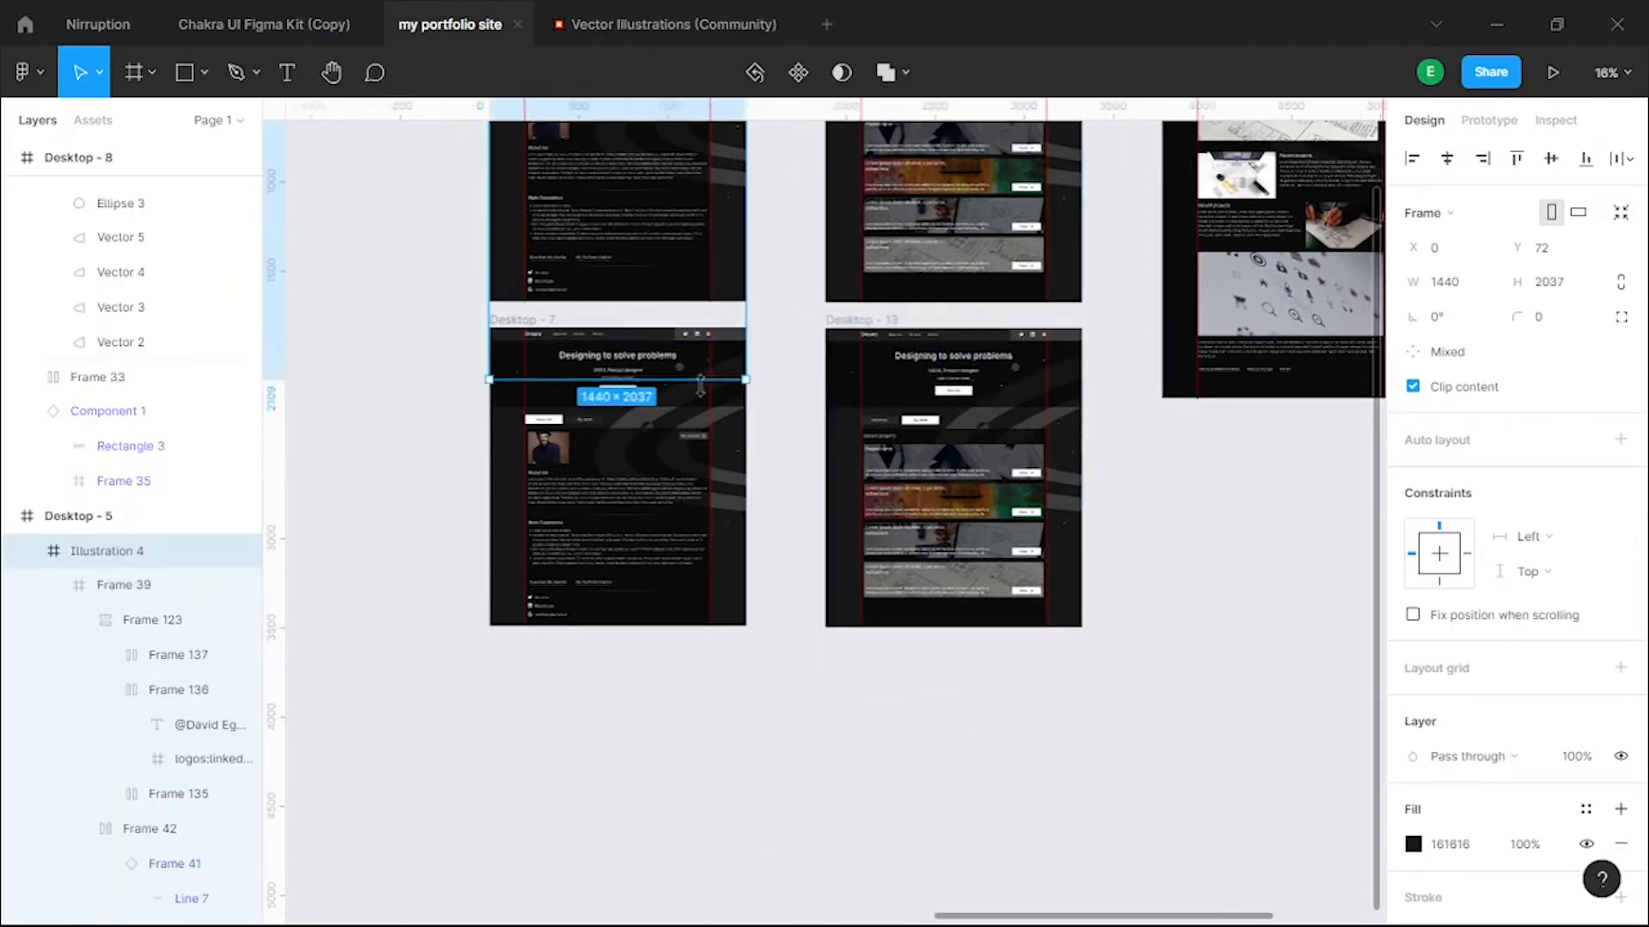
left_click(786, 343)
- Check the centred hero sections on Desktop - 7 and Desktop - 13 and select both frames
scroll(814, 395, "down", 2)
scroll(876, 421, "up", 4)
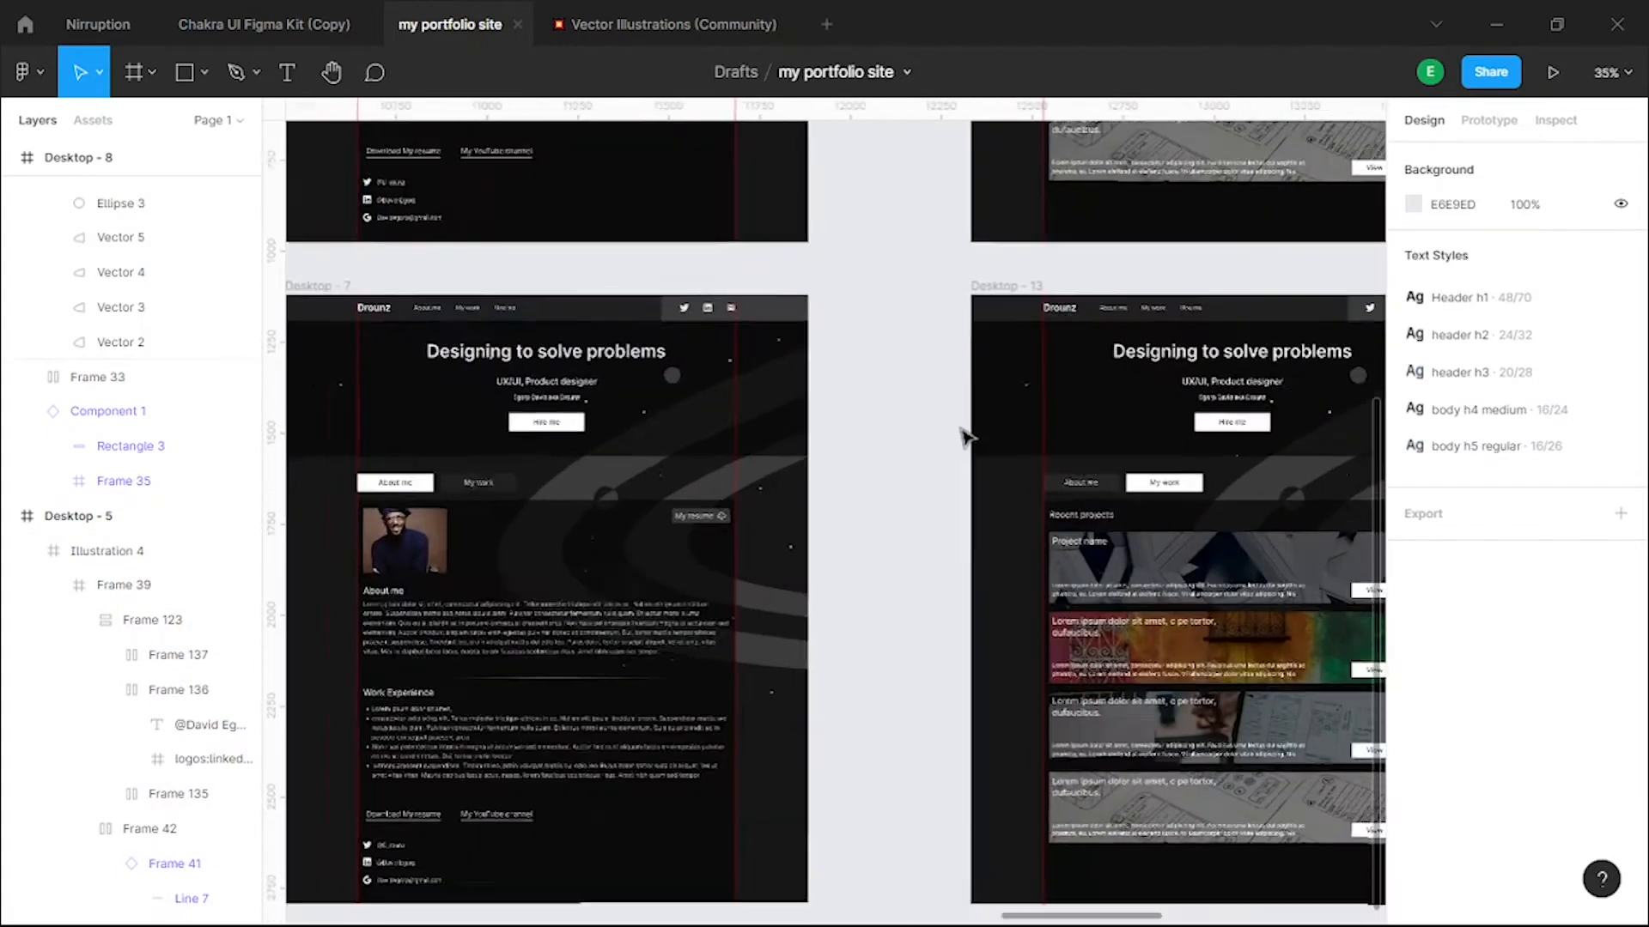
scroll(964, 439, "down", 4)
scroll(670, 764, "right", 6)
left_click_drag(1063, 489, 1381, 505)
left_click(449, 404)
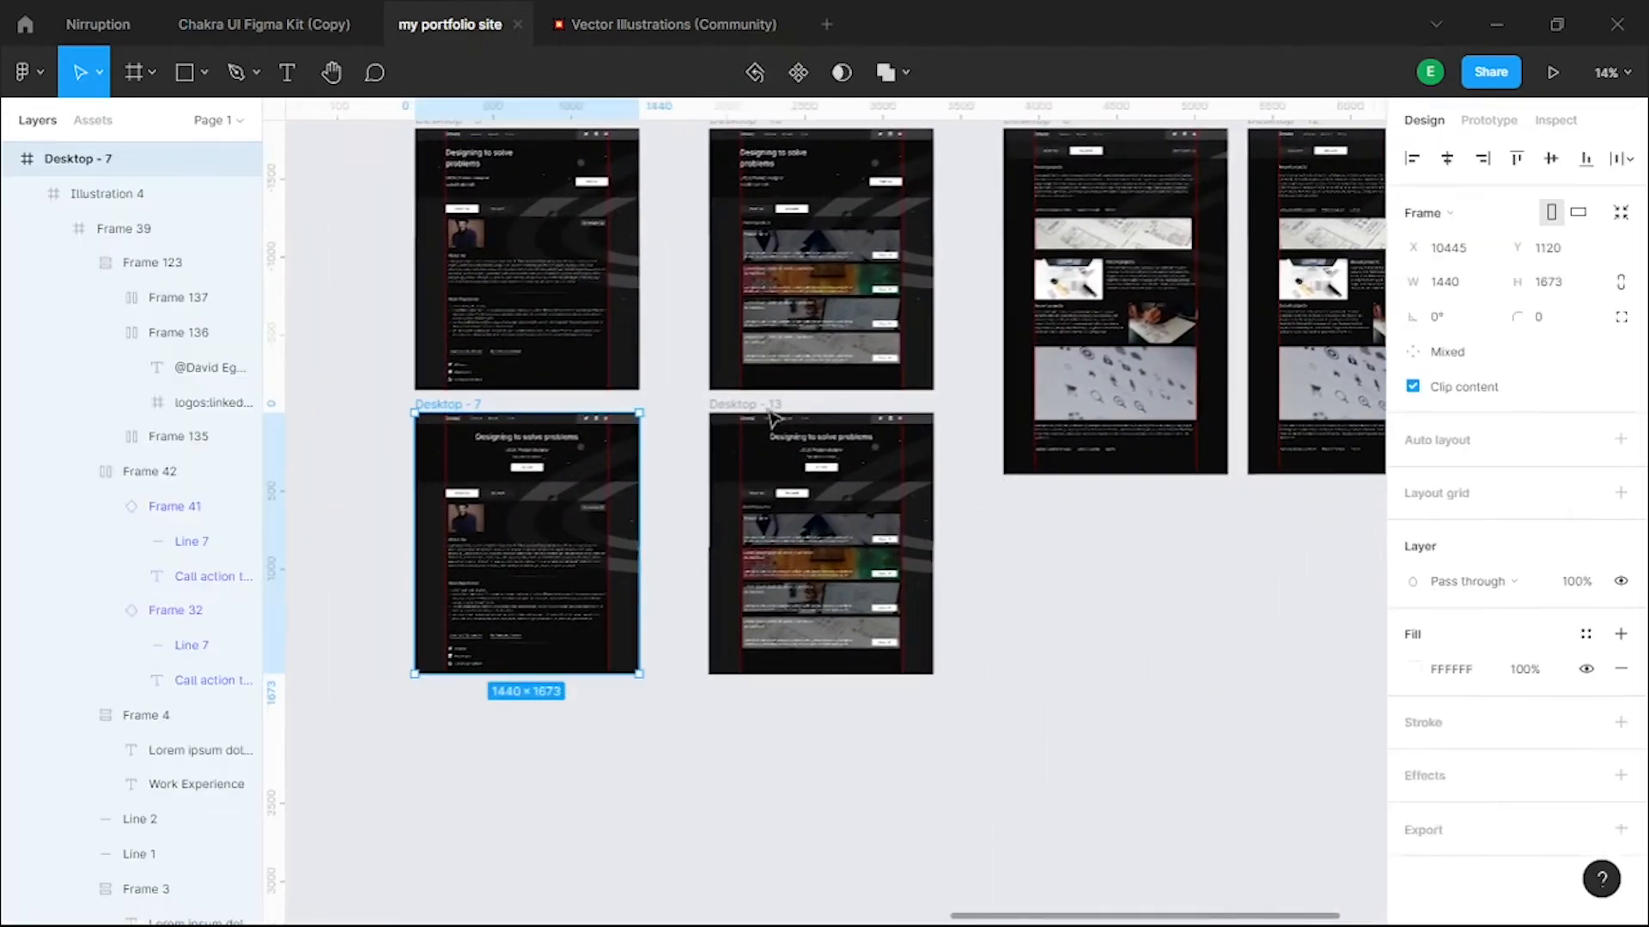
left_click(757, 405, "shift")
- Draw a large blank landscape frame, about 4150 px wide, to the right of Desktop - 12
scroll(773, 498, "down", 5)
key("f")
left_click_drag(1182, 324, 1169, 587)
left_click_drag(1249, 455, 1274, 444)
left_click_drag(1096, 443, 1079, 416)
left_click_drag(1083, 529, 829, 526)
- Copy Illustration 4 from the Vector Illustrations (Community) file and paste it into the new blank frame in my portfolio site
left_click(624, 29)
left_click(960, 626)
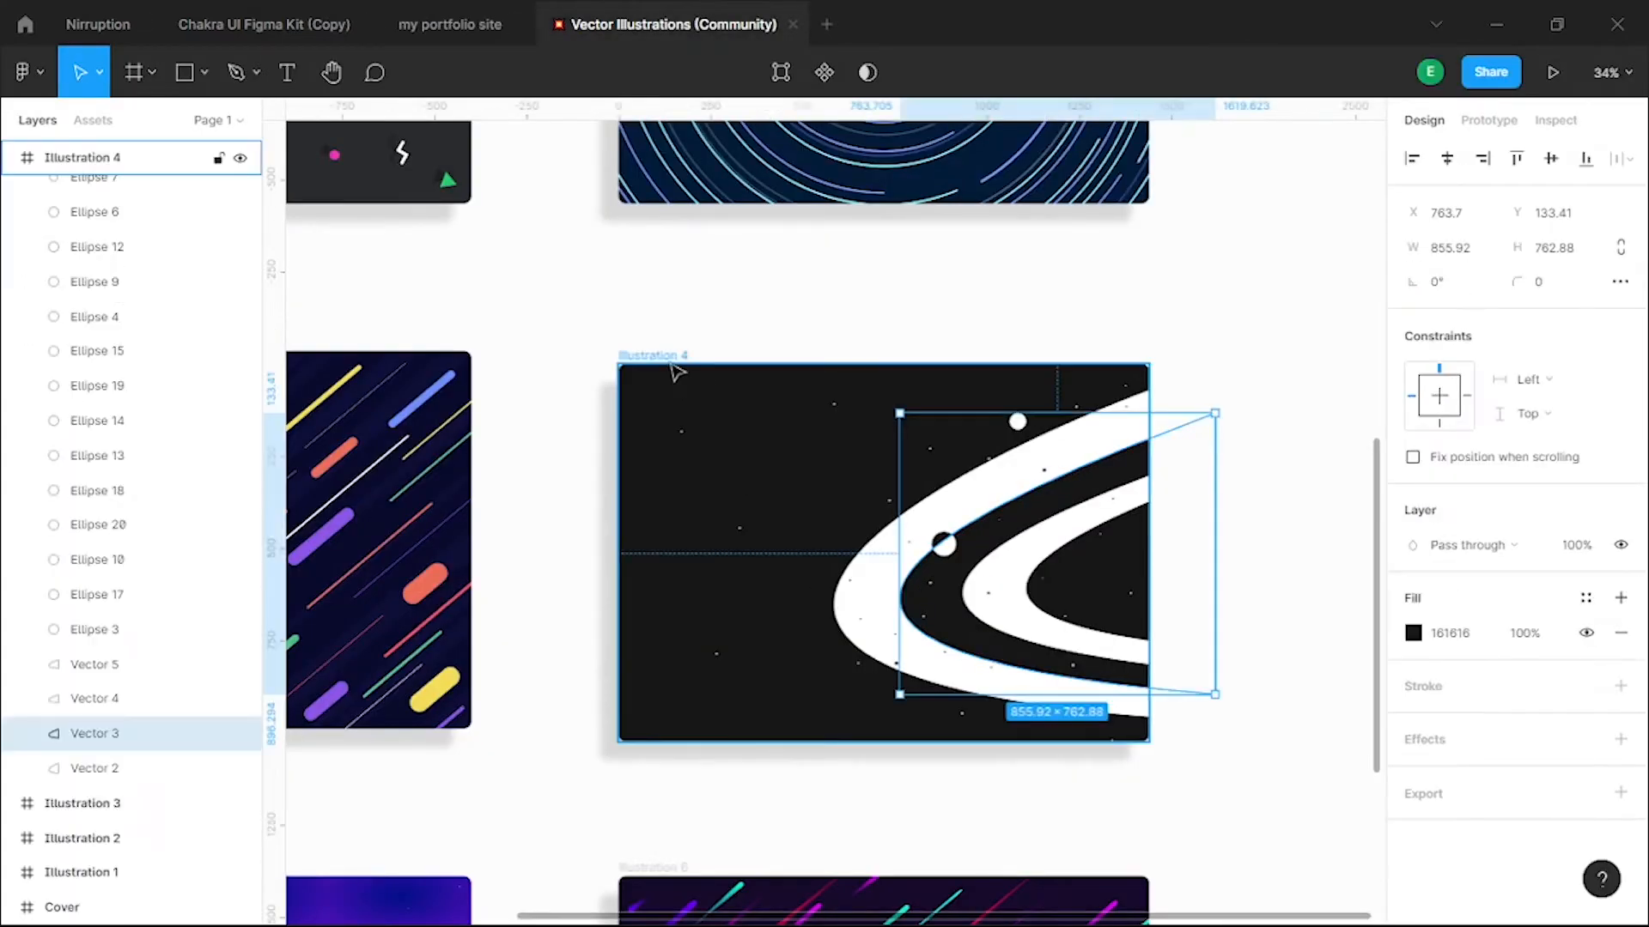
left_click(670, 357)
left_click(464, 26)
key("ctrl+v")
- Remove the drop shadow from the pasted Illustration 4 and scale it to about 4119 × 2929 to fill the frame
scroll(837, 438, "up", 3)
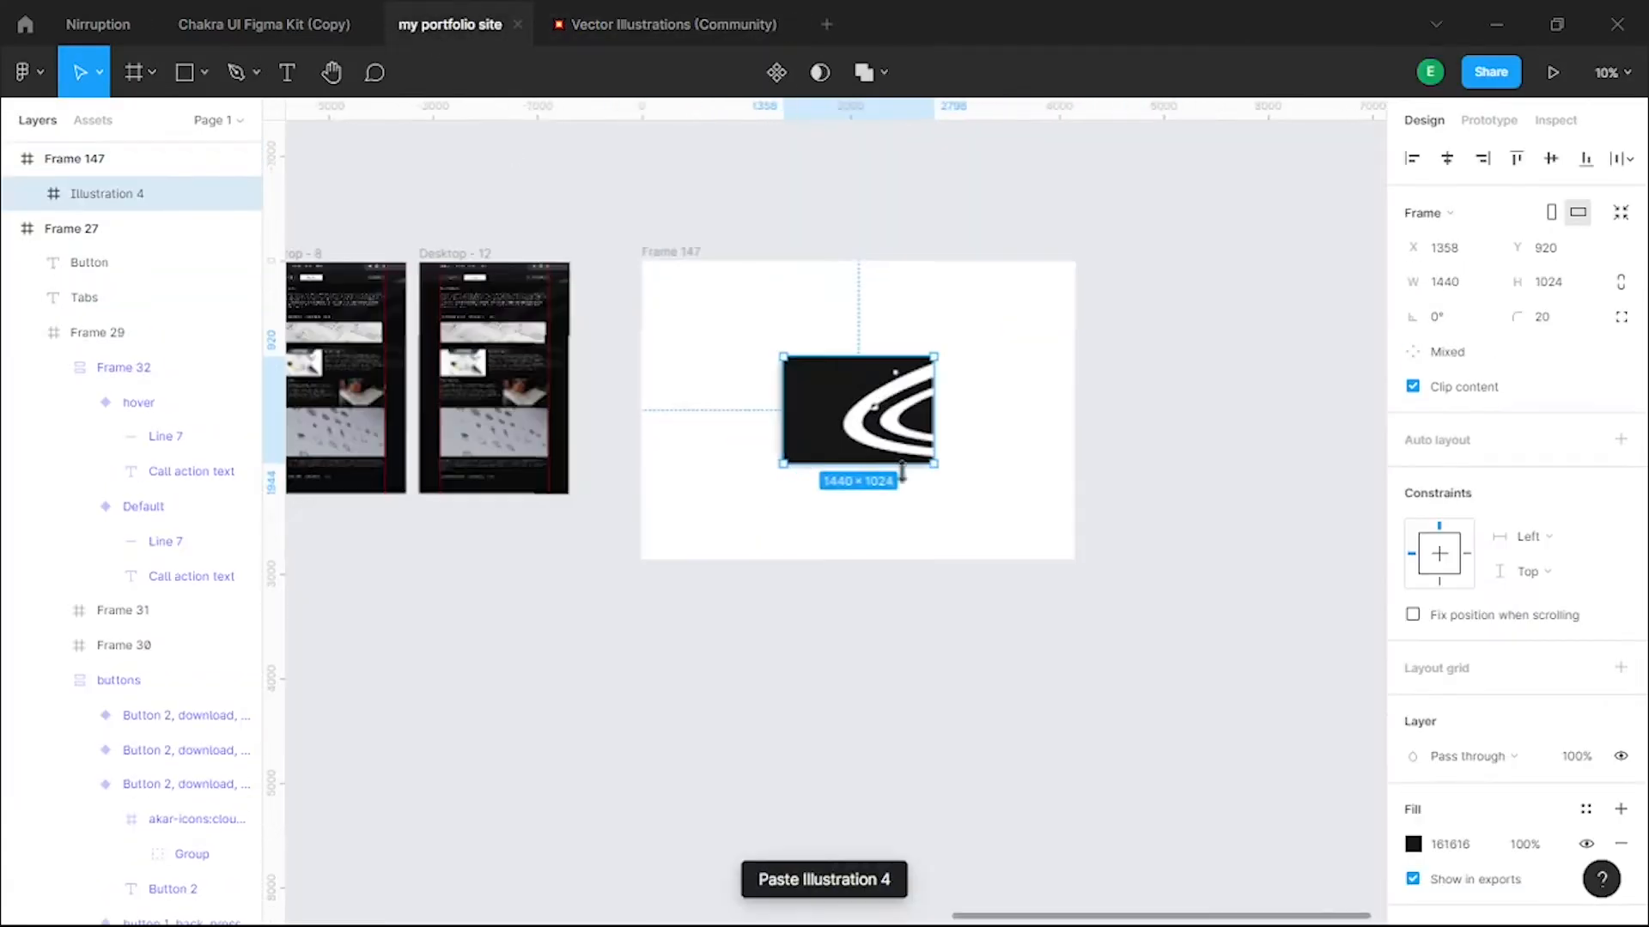
scroll(1546, 765, "down", 5)
left_click(1620, 758)
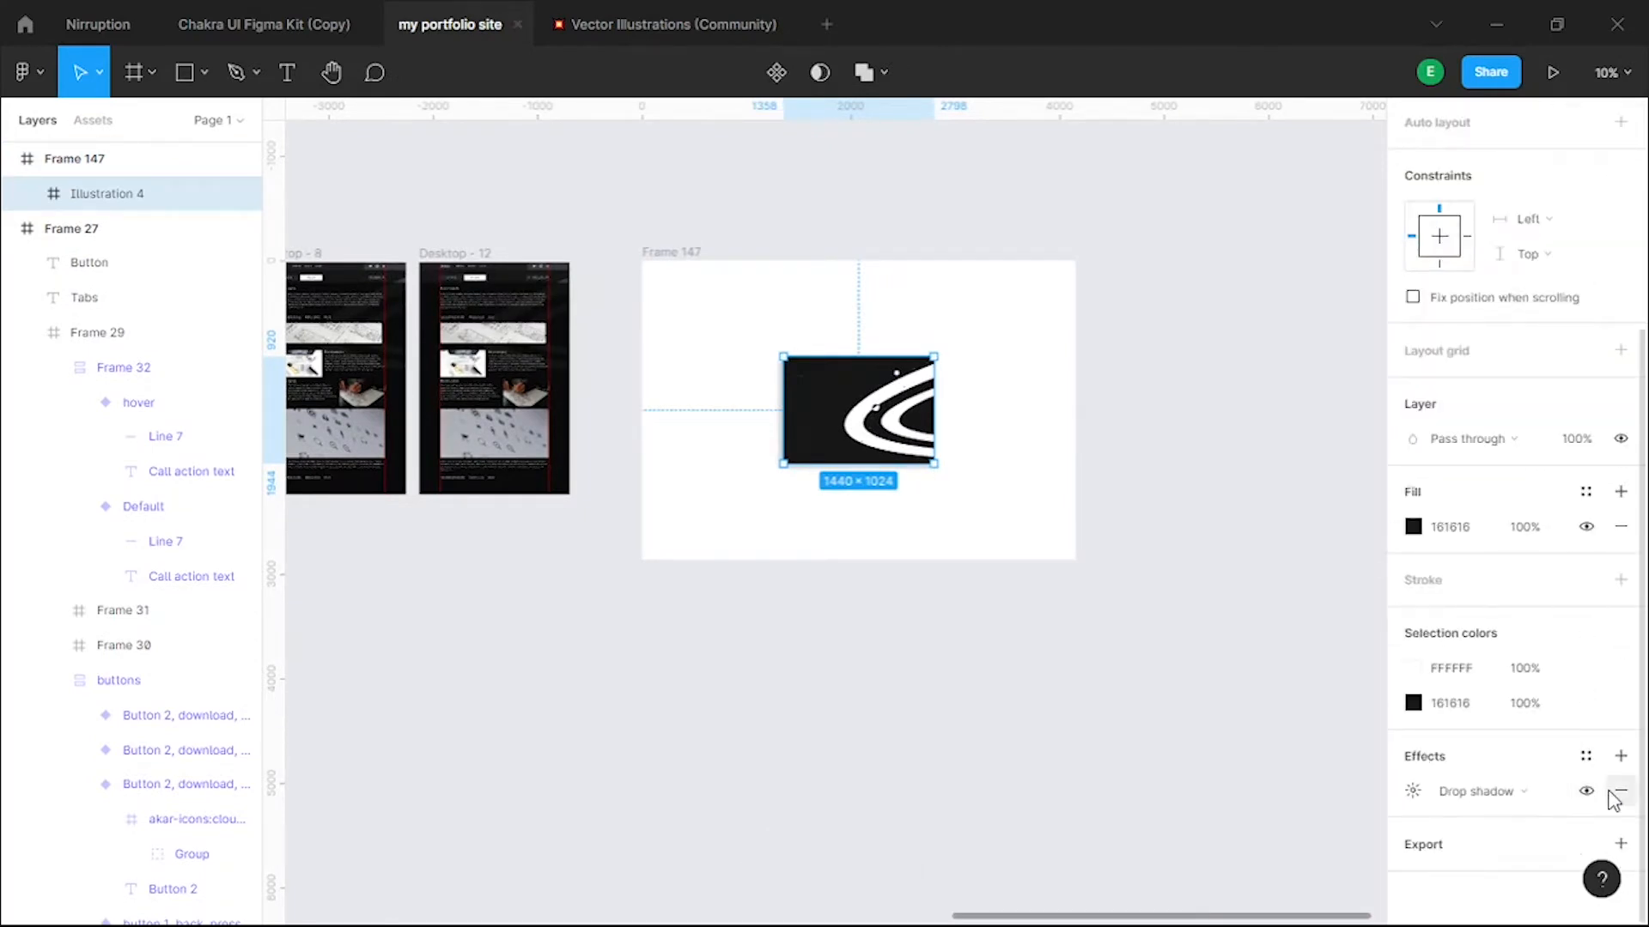
left_click(1617, 791)
key("k")
left_click_drag(944, 464, 895, 573)
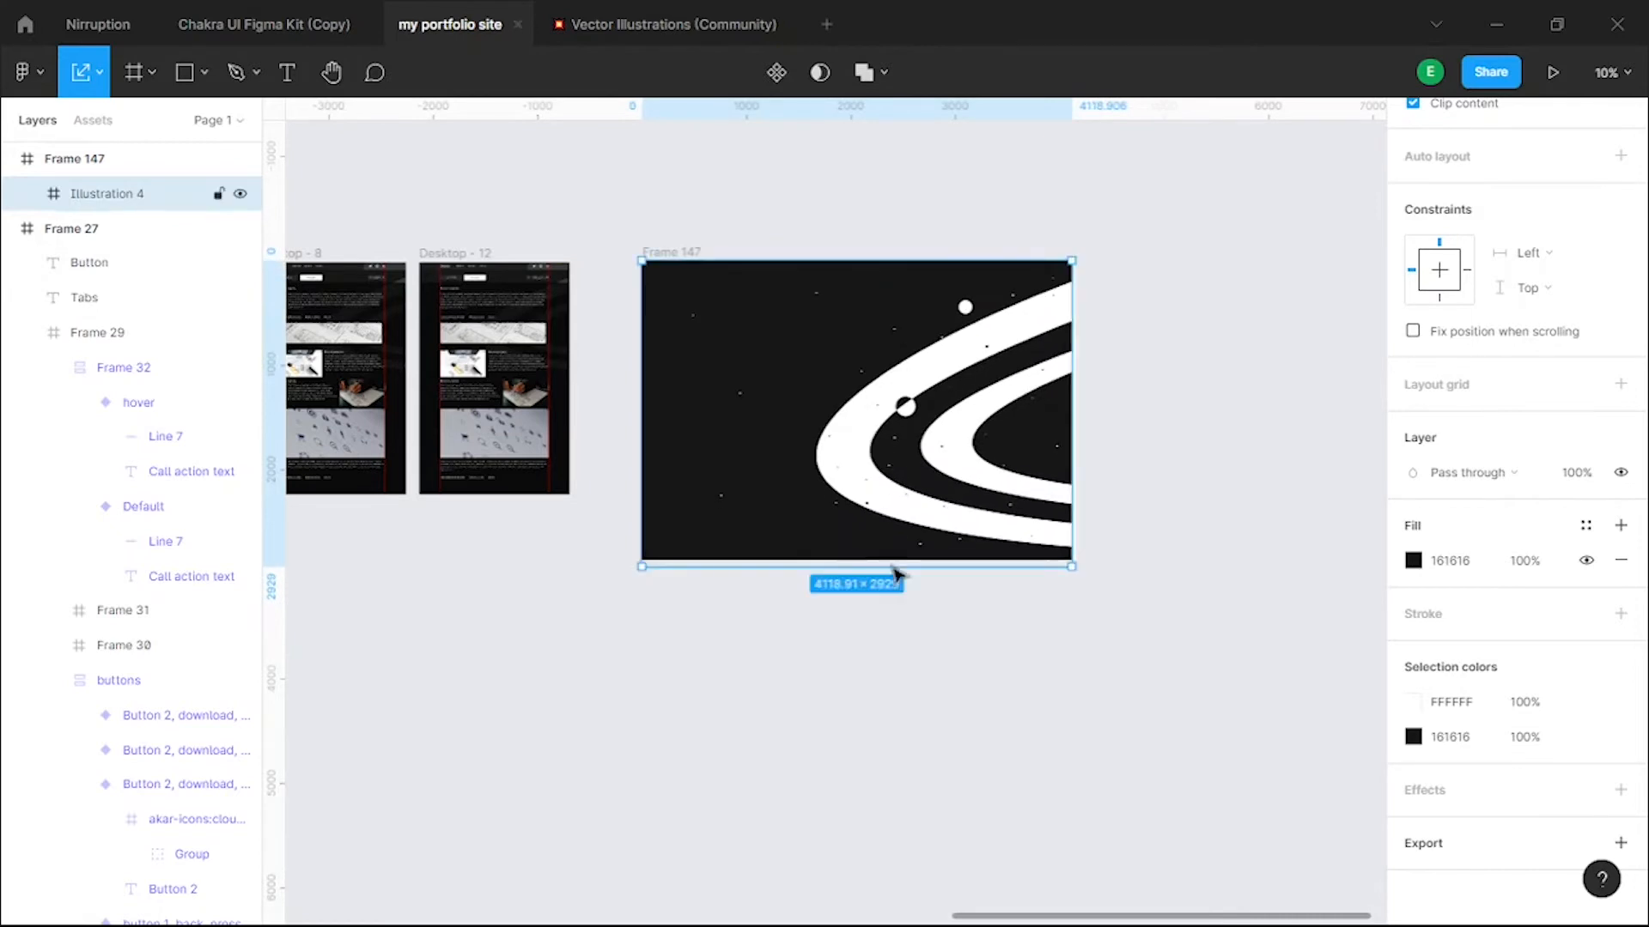
- Scale Illustration 4 to 4156 px wide and trim its height to 2865 px so it exactly fills Frame 147
scroll(1563, 283, "up", 3)
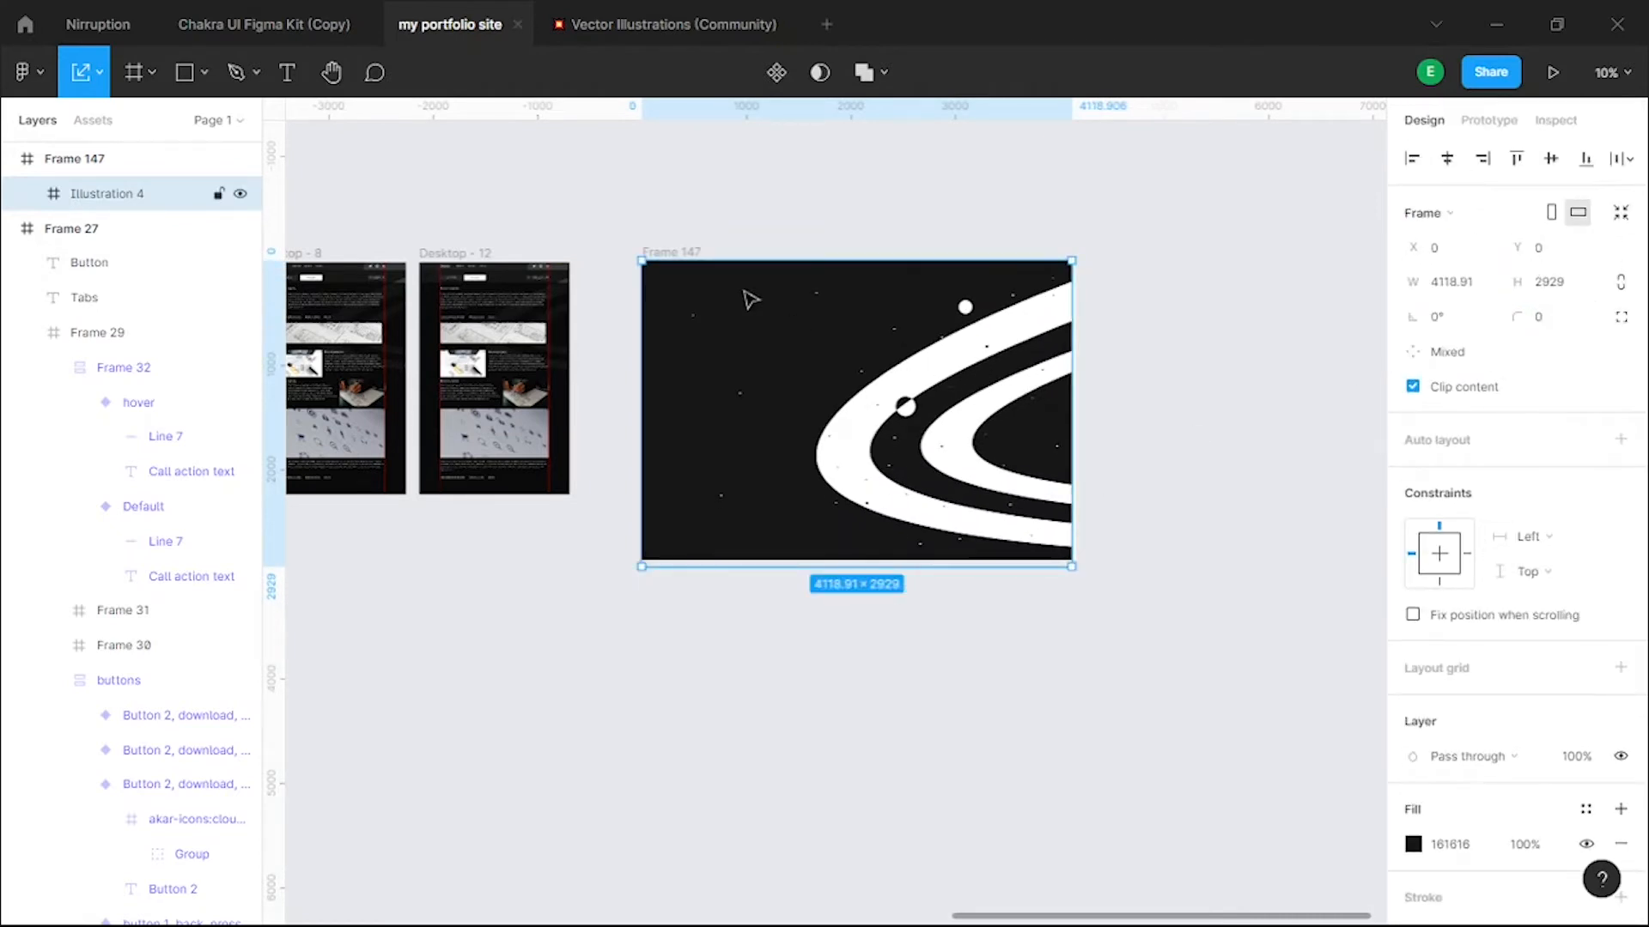
scroll(661, 249, "up", 10)
scroll(603, 365, "down", 10)
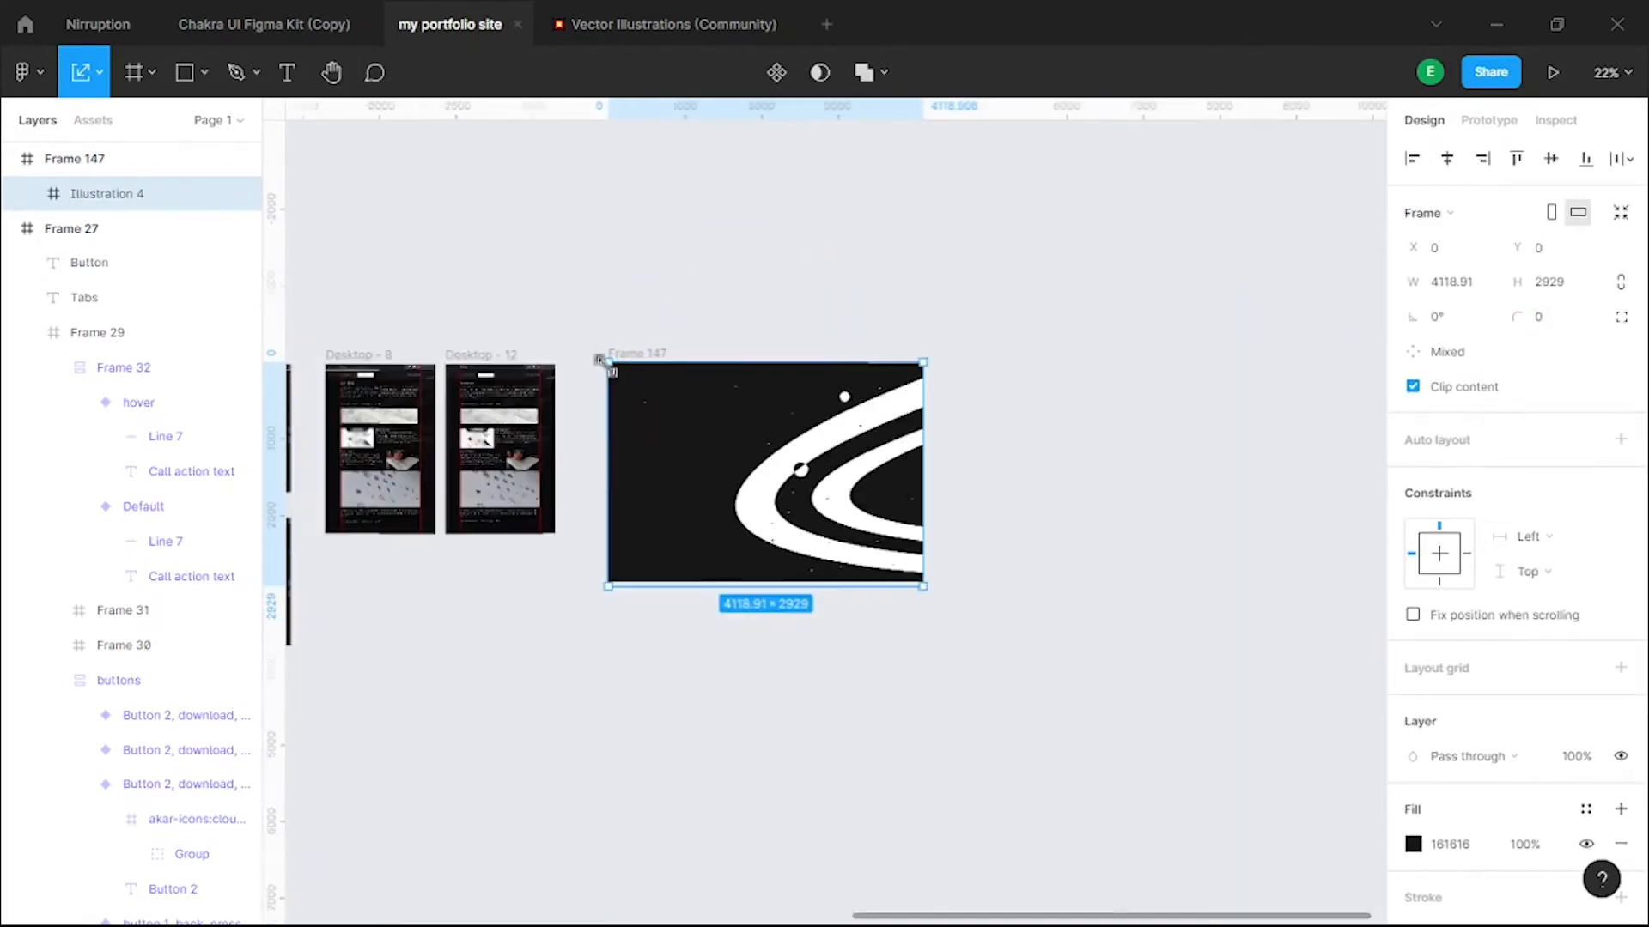
scroll(915, 369, "up", 9)
left_click_drag(989, 352, 1007, 355)
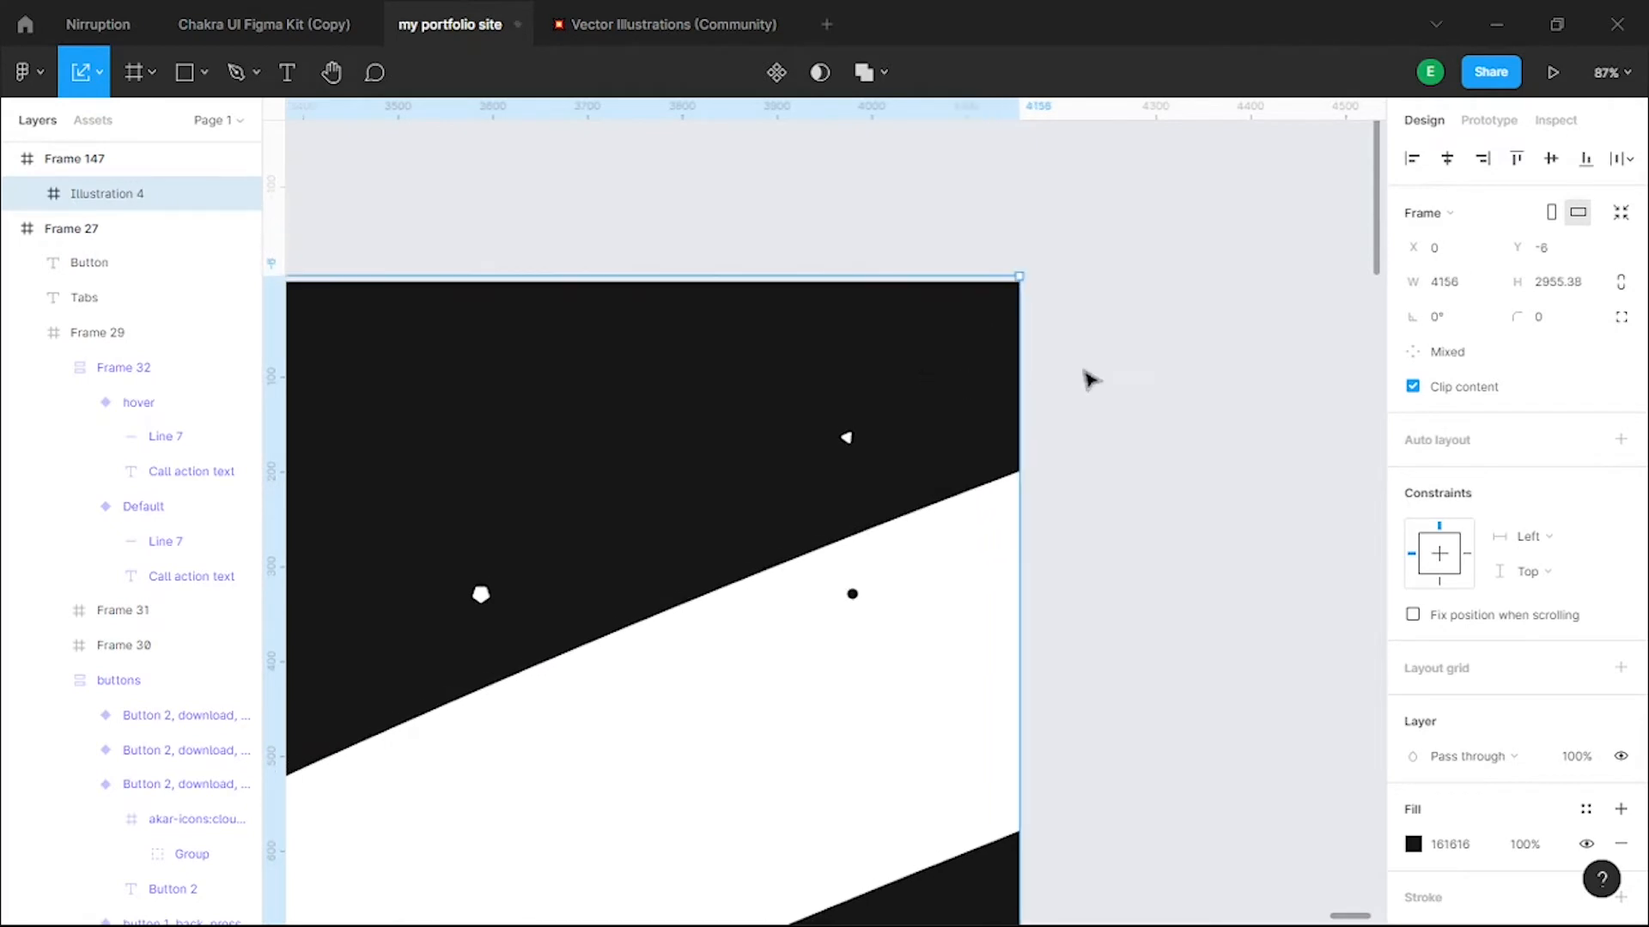
scroll(1089, 379, "down", 8)
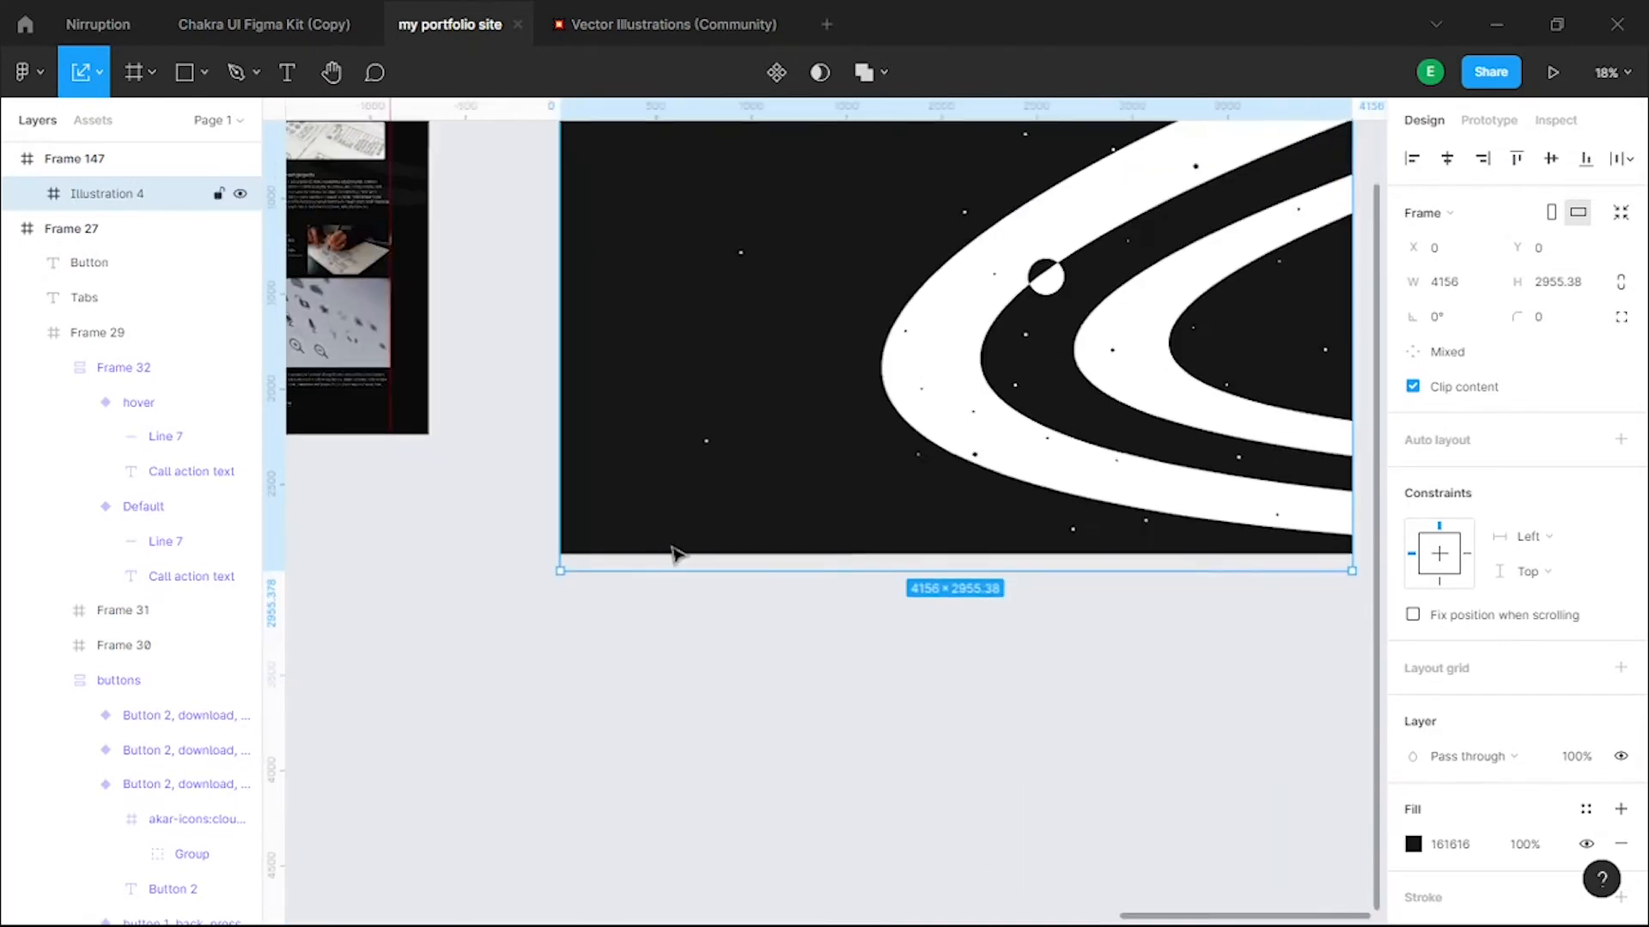
scroll(653, 506, "down", 2)
scroll(673, 469, "up", 3)
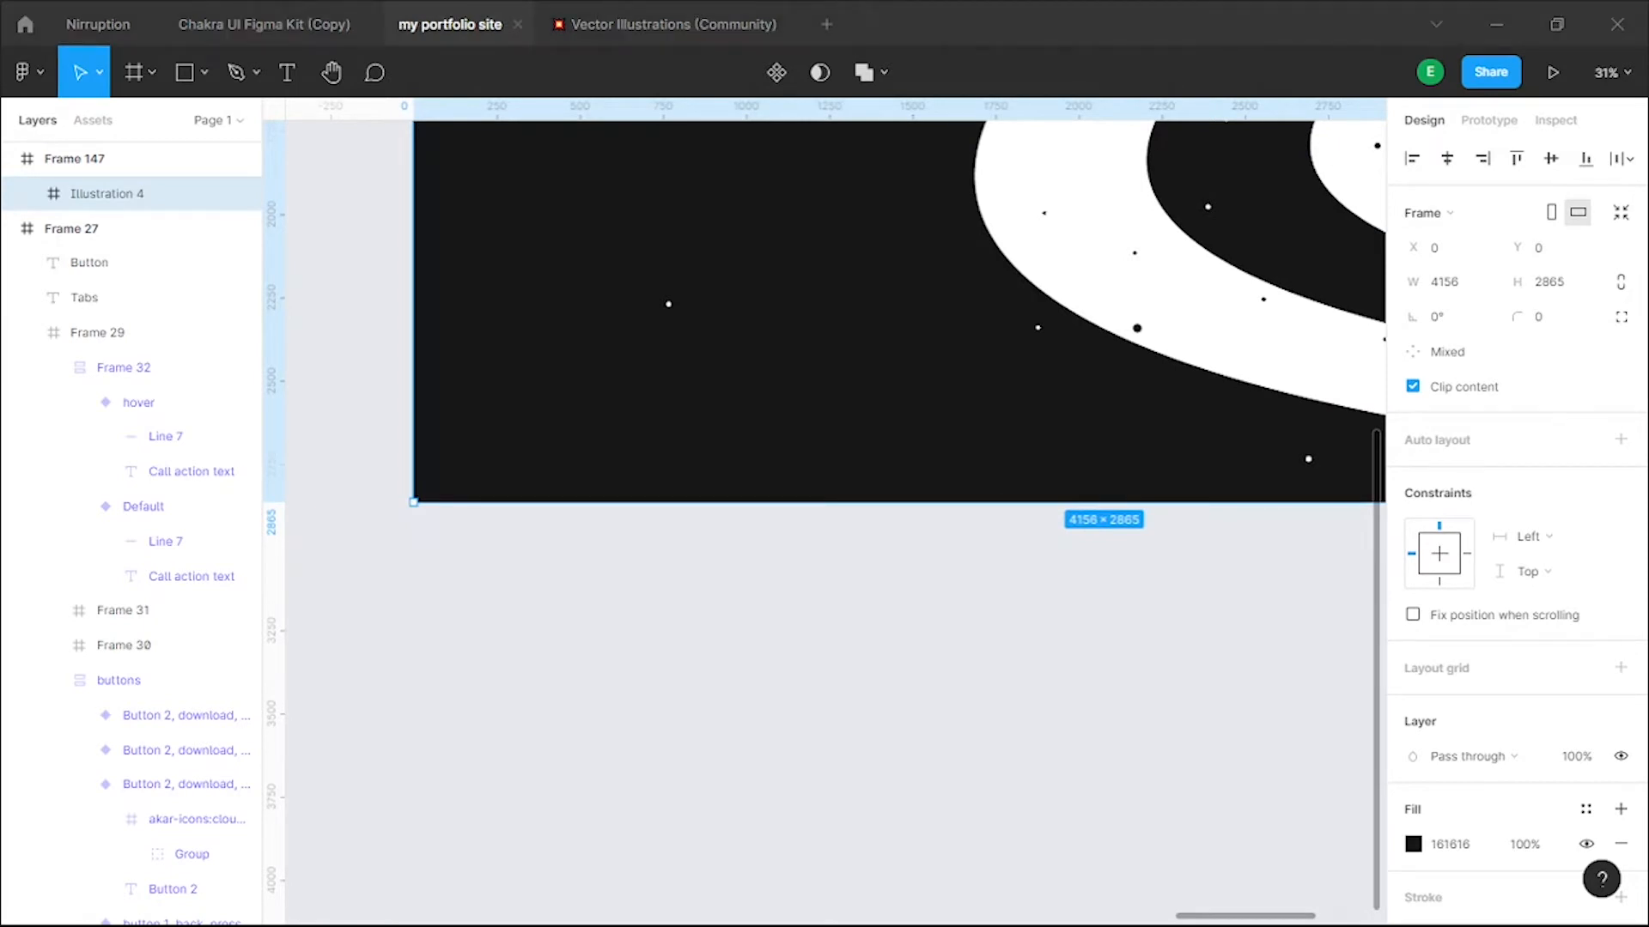
scroll(764, 519, "down", 5)
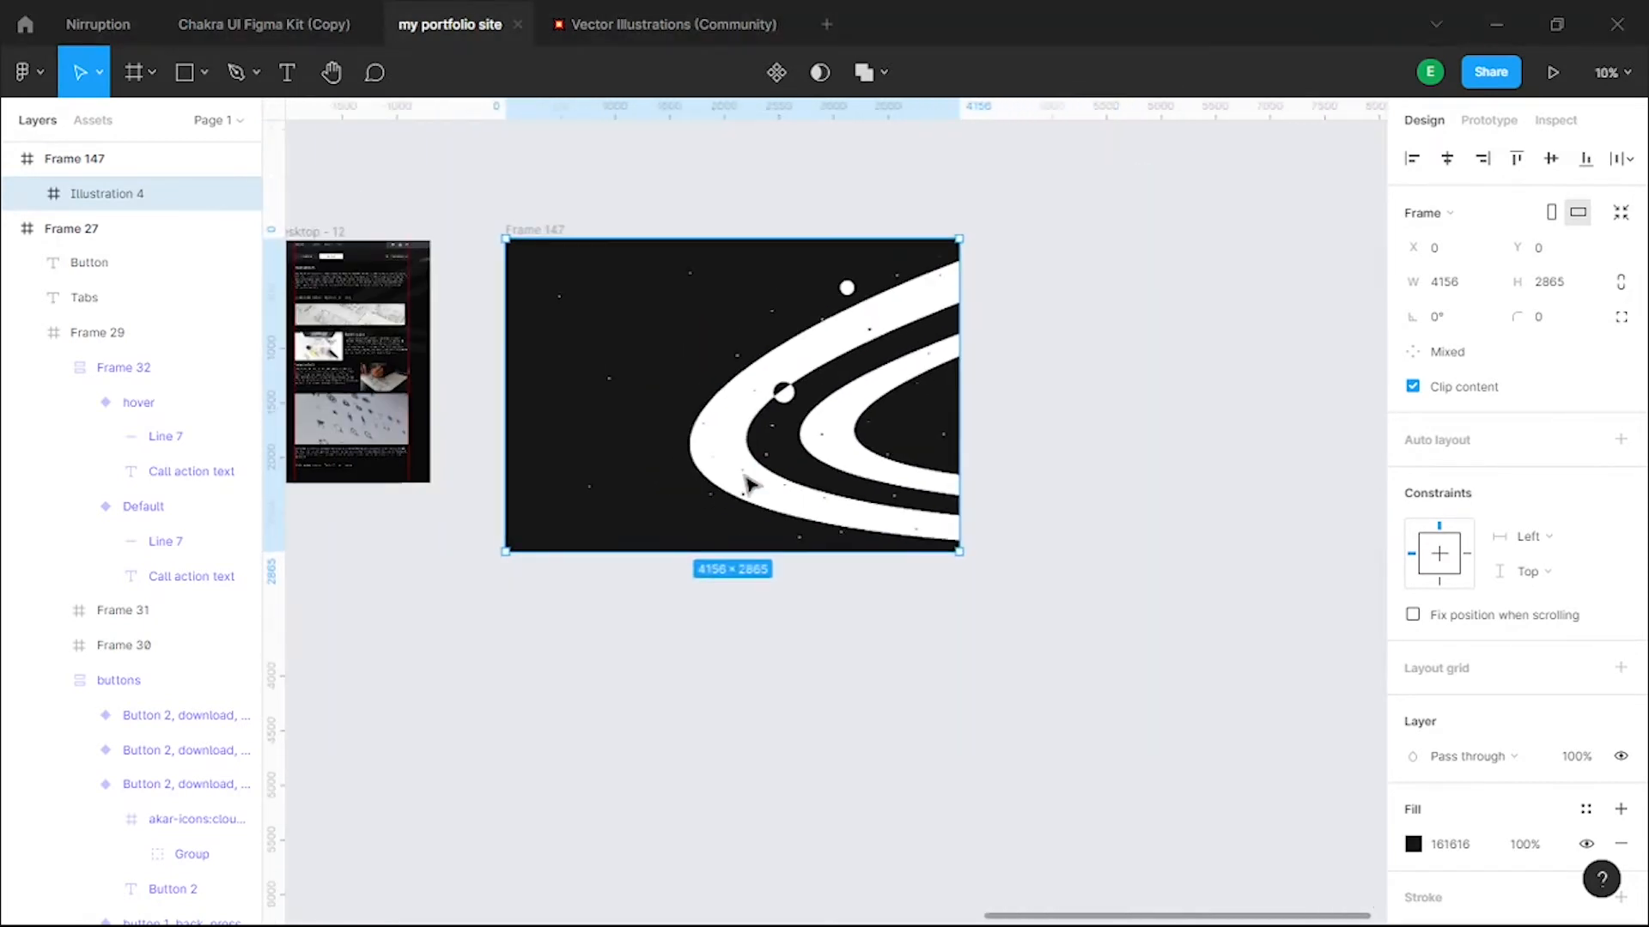
- Recolour the illustration's rings, filling the inner ring with light grey CBCBCB and the outer ring with dark grey 474747
double_click(744, 475)
scroll(756, 519, "up", 3)
double_click(877, 543)
double_click(872, 542)
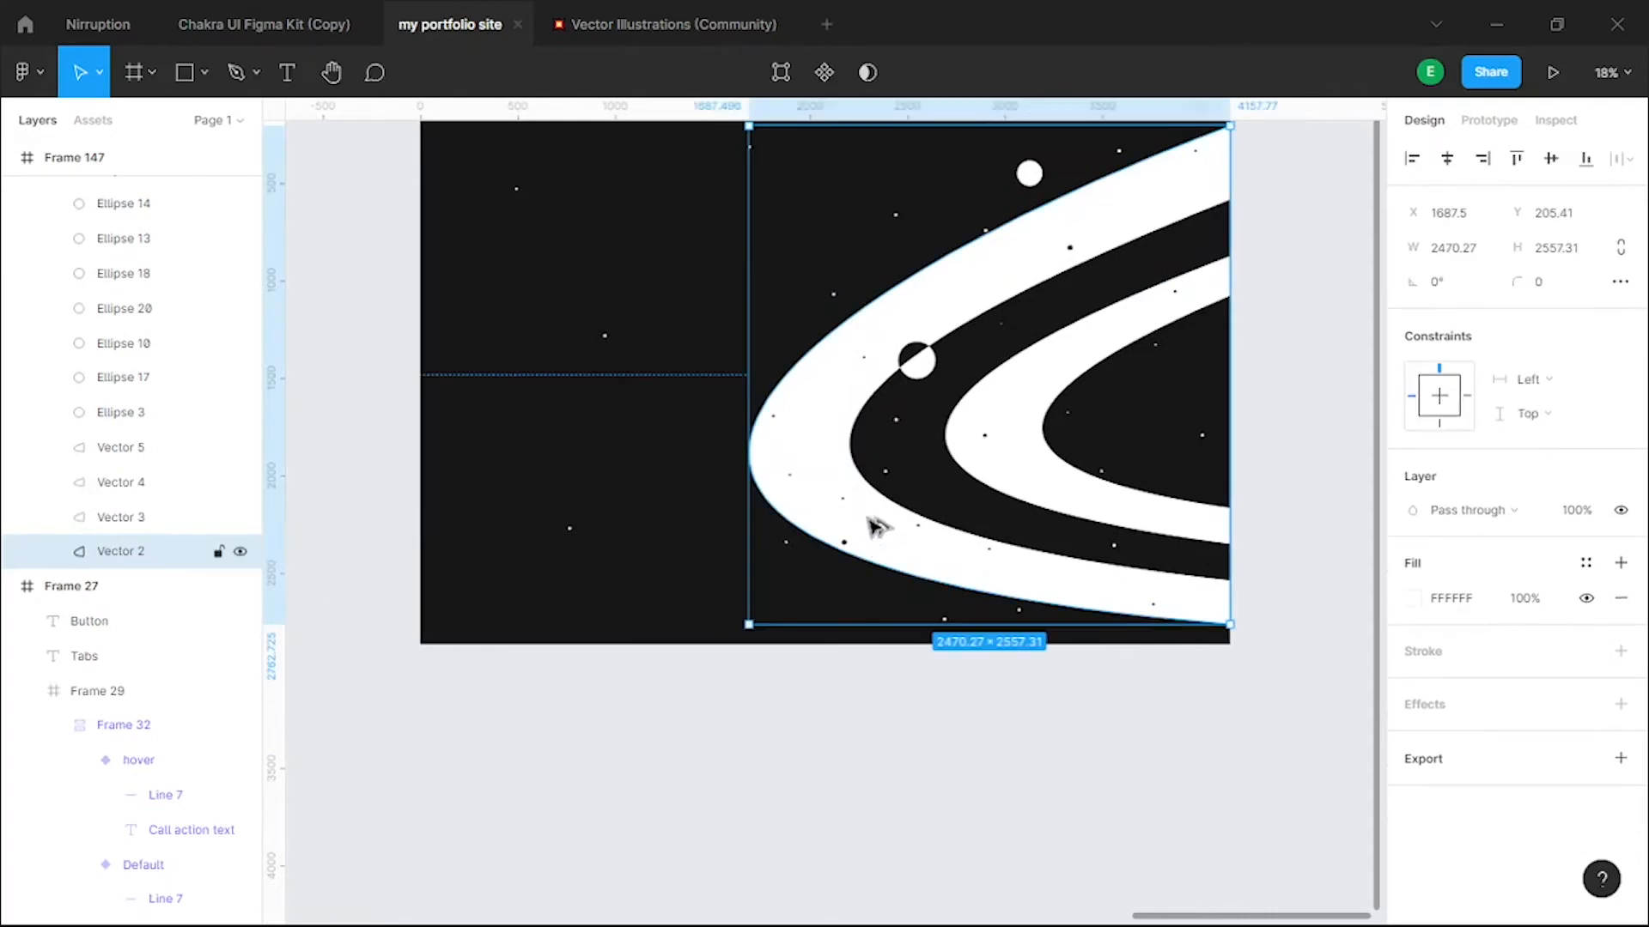
double_click(862, 514)
key("Escape")
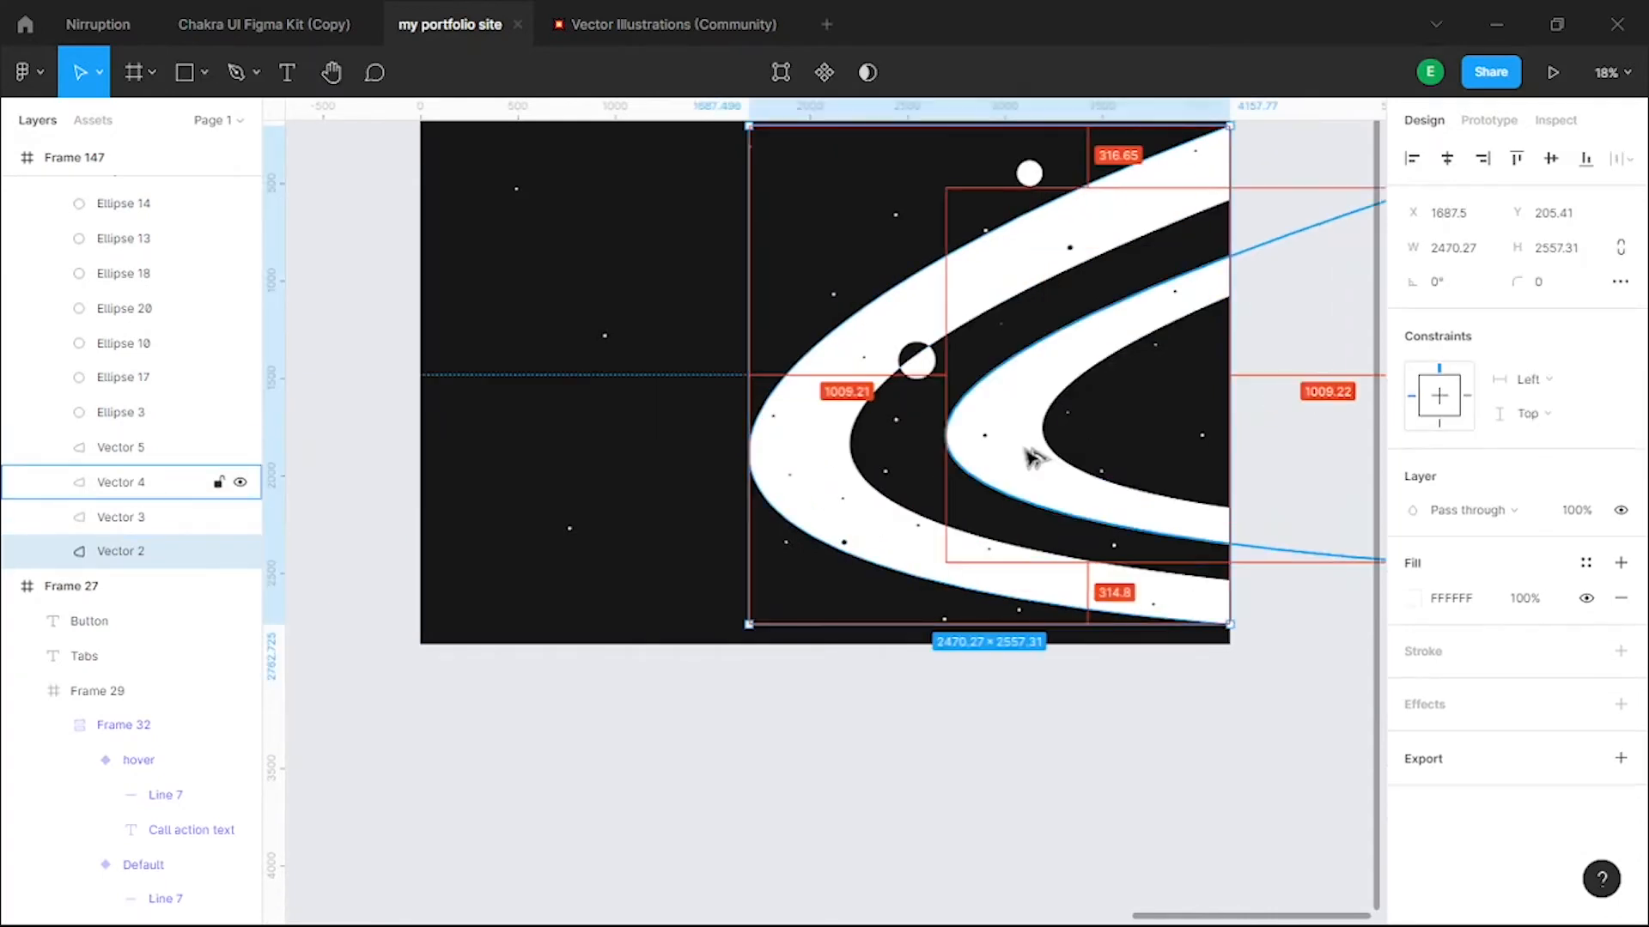
left_click(1412, 598)
left_click_drag(1187, 467, 1078, 494)
left_click(1049, 486)
left_click(1412, 598)
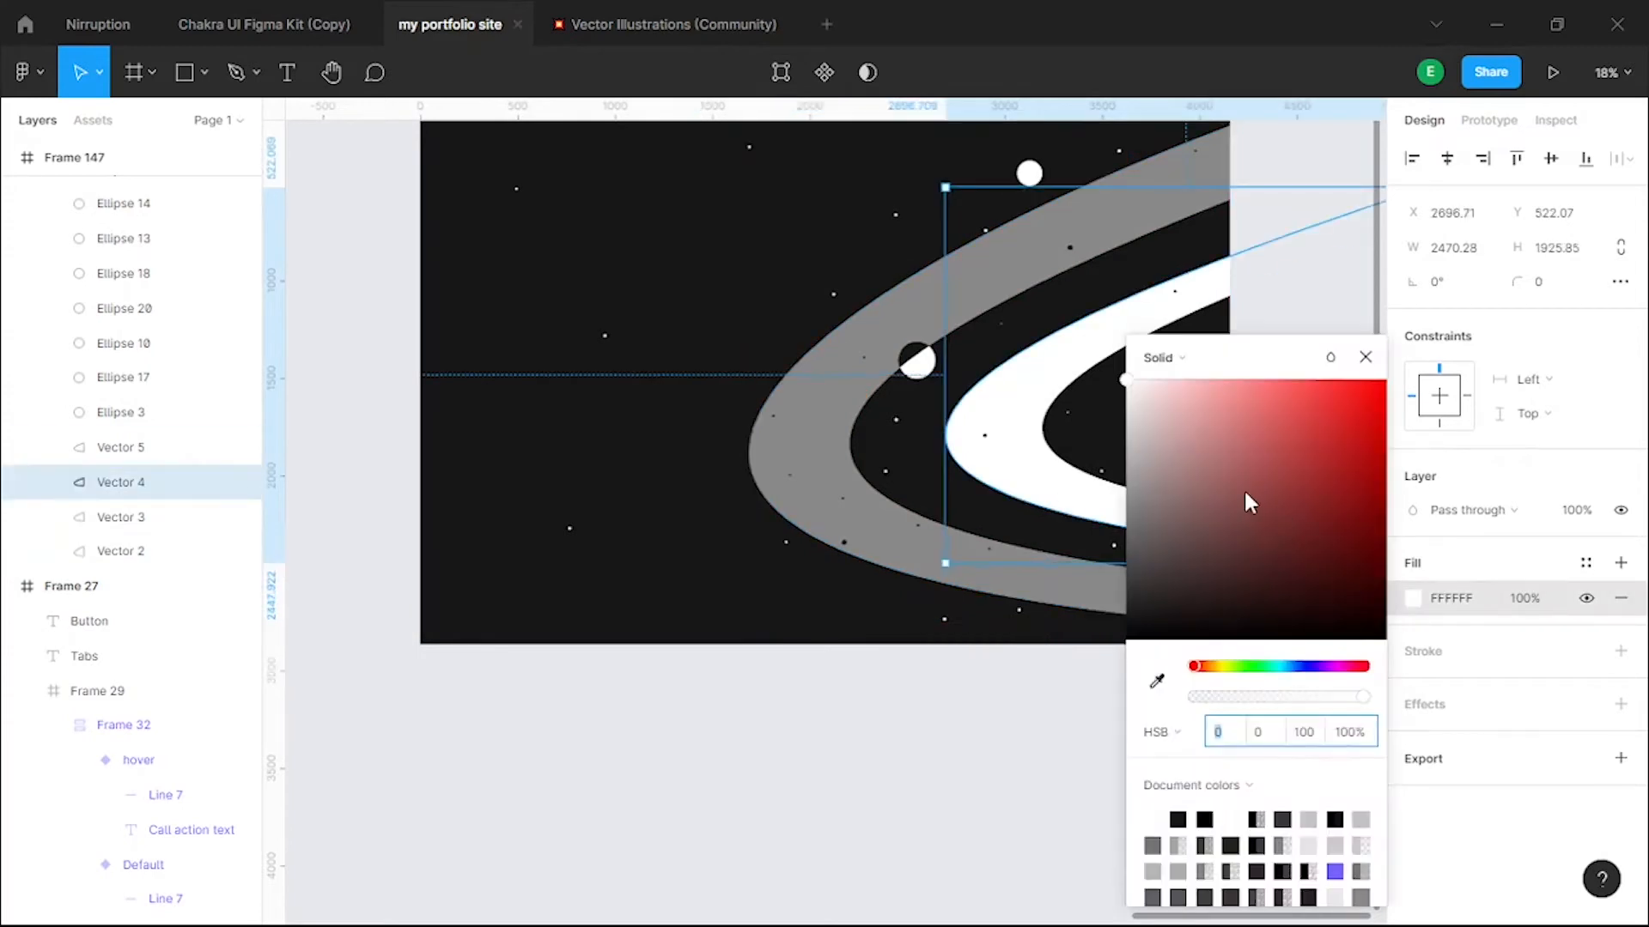
left_click_drag(1249, 502, 1114, 459)
left_click(834, 542)
left_click(1415, 600)
left_click_drag(1160, 550, 1123, 571)
- Recolour the two planet circles with sampled greys, the outer ring's dark grey for Ellipse 7 and the inner ring's light grey for Ellipse 6
left_click(918, 361)
left_click(1412, 598)
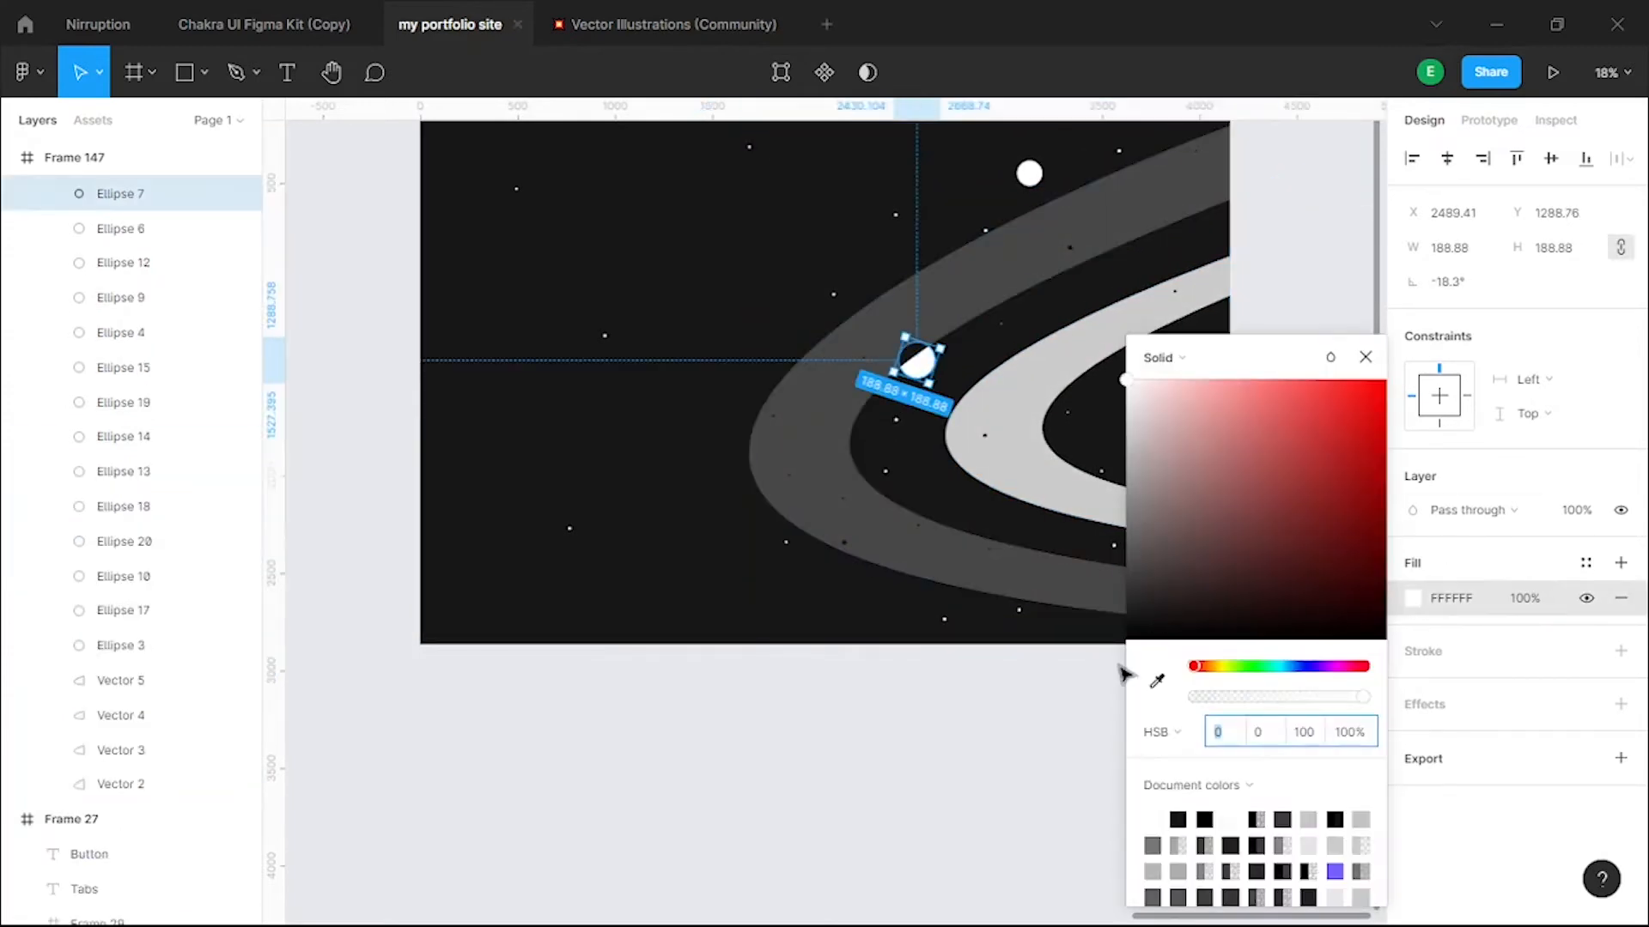
left_click(1157, 680)
left_click(1039, 586)
left_click(120, 228)
left_click(1413, 599)
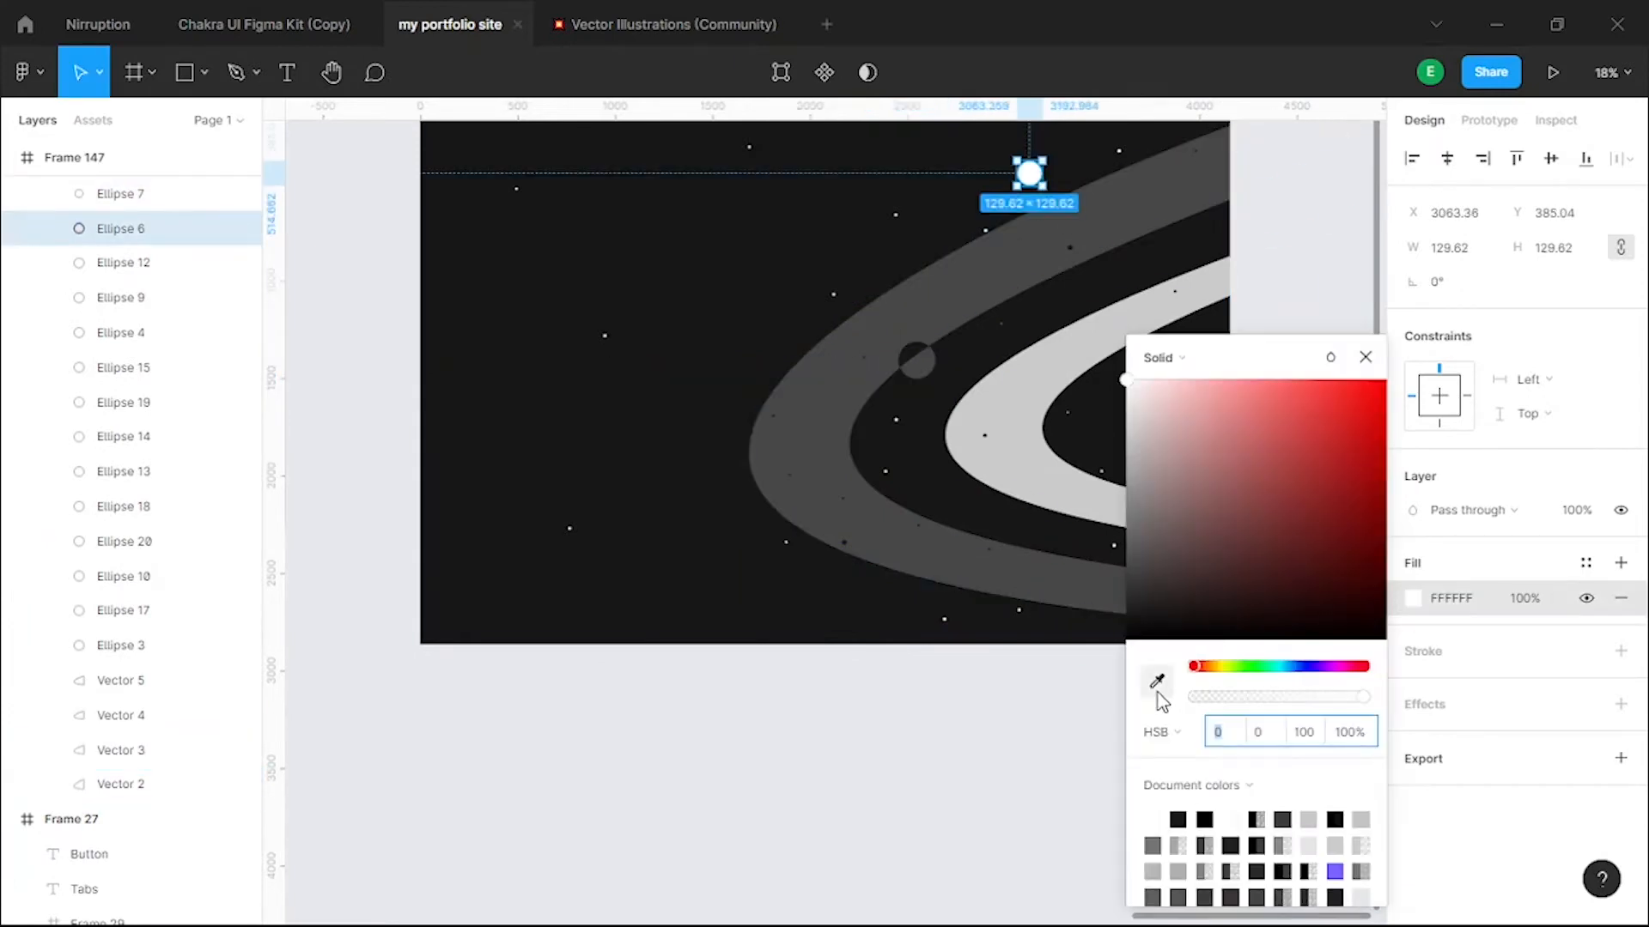
left_click(1157, 681)
left_click(1011, 369)
scroll(996, 361, "down", 3)
left_click(957, 659)
- Place a copy of Desktop - 13 in the upper-left part of Frame 147 at X 366, Y 205
scroll(1013, 481, "down", 3)
scroll(522, 471, "up", 2)
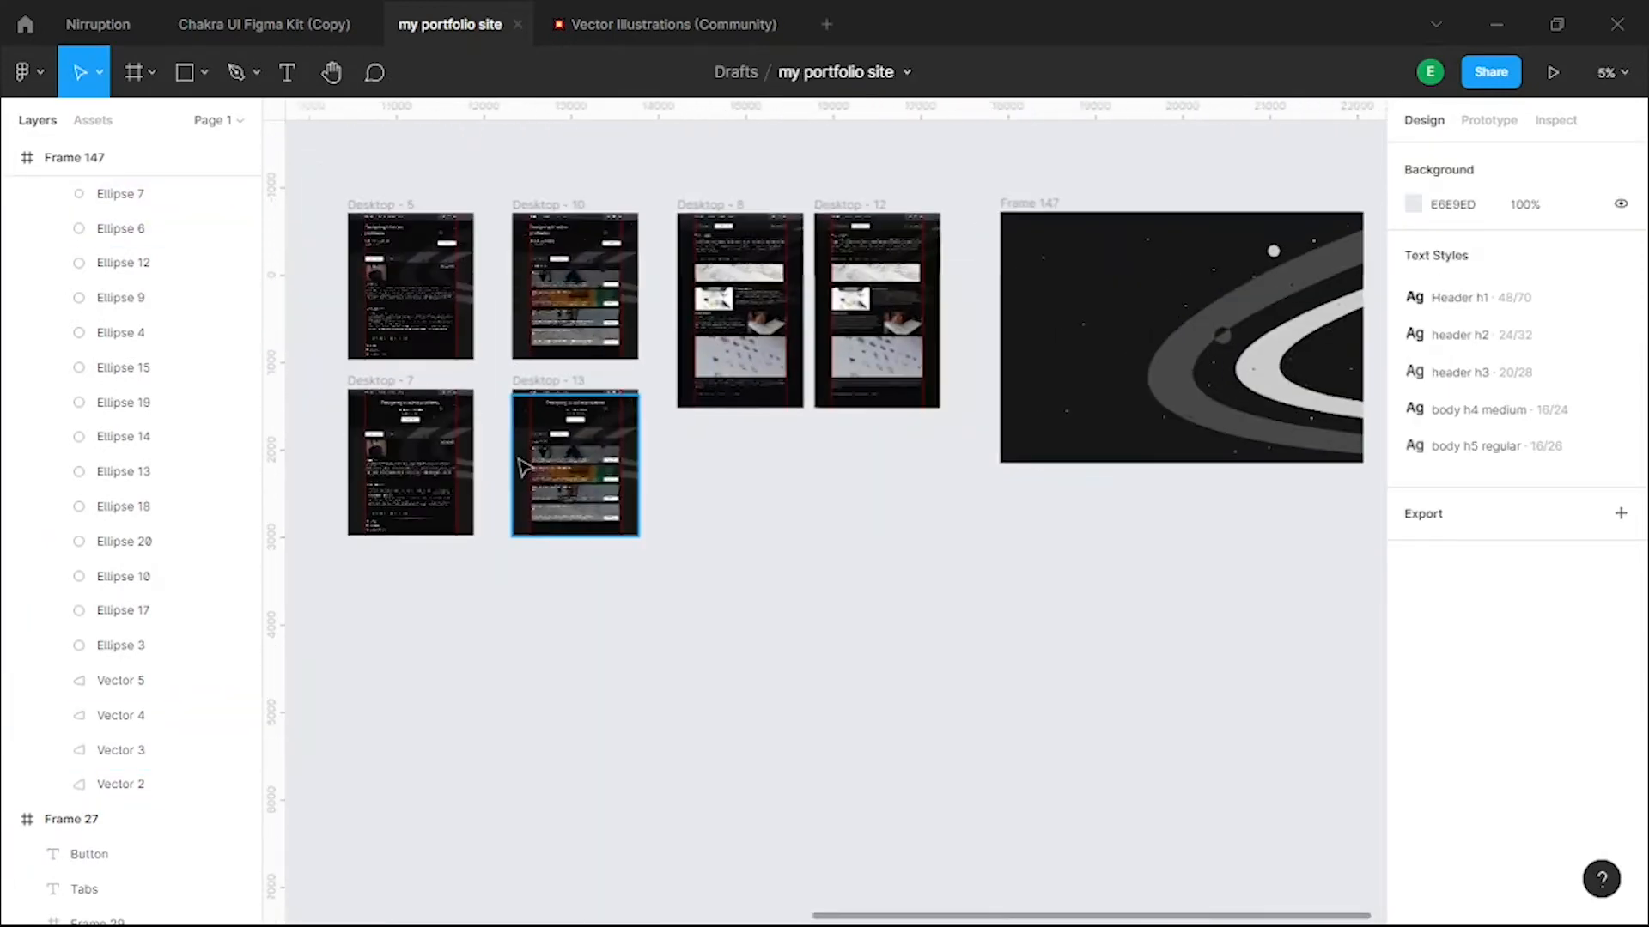
left_click_drag(531, 384, 1074, 259)
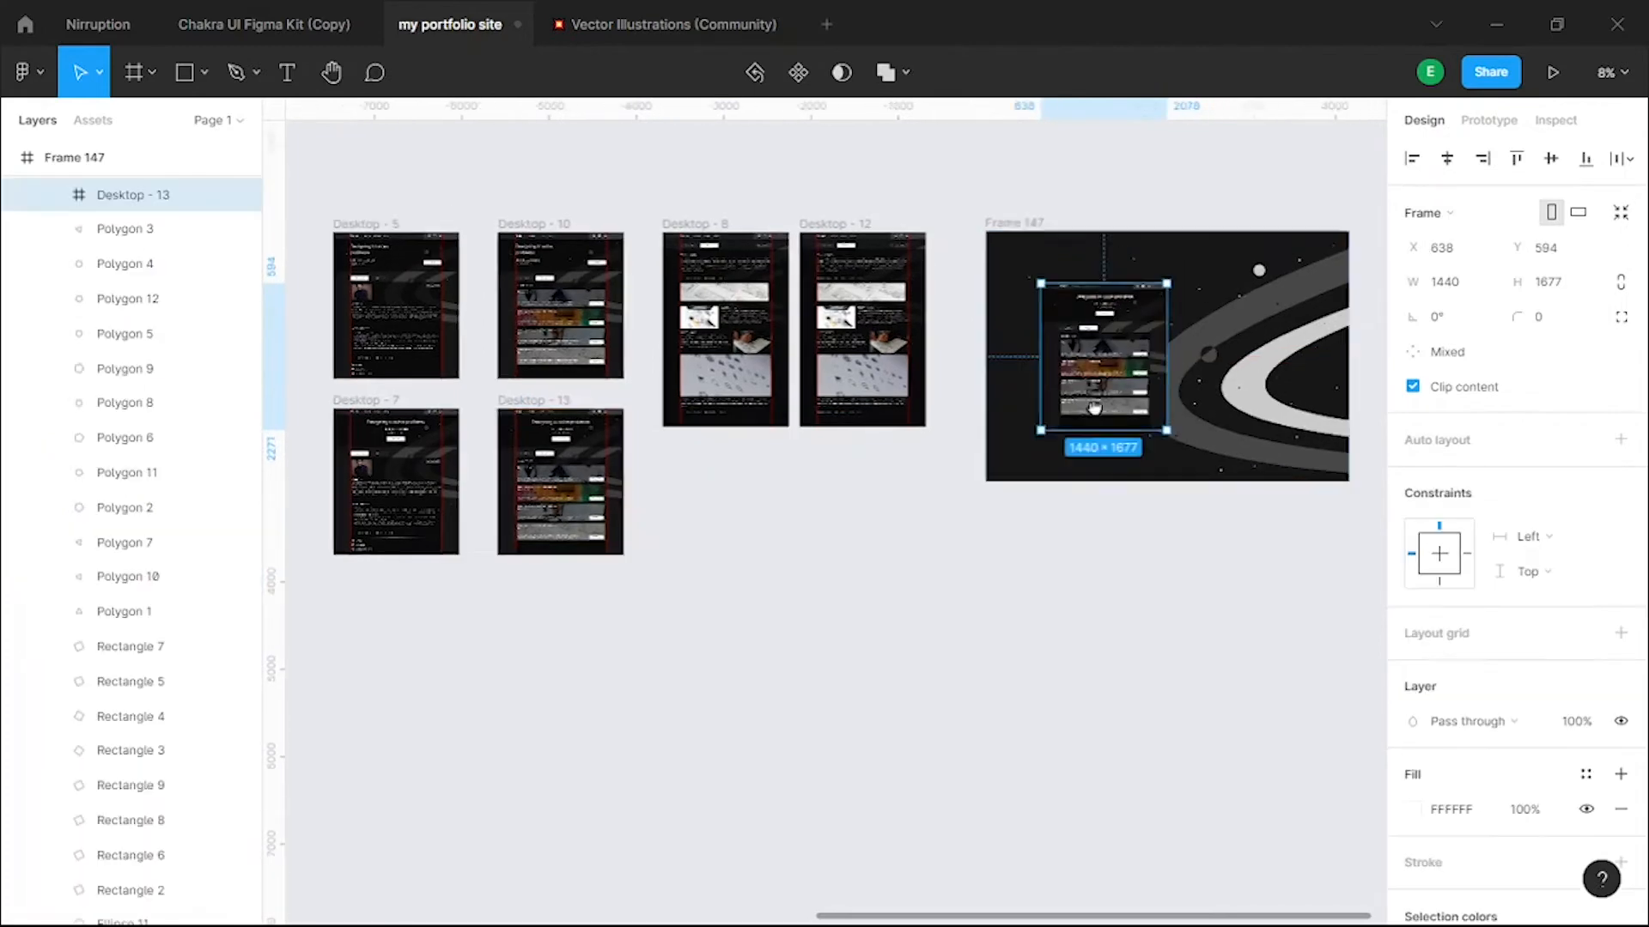
scroll(1093, 409, "up", 4)
left_click_drag(866, 475, 802, 382)
scroll(962, 389, "down", 2)
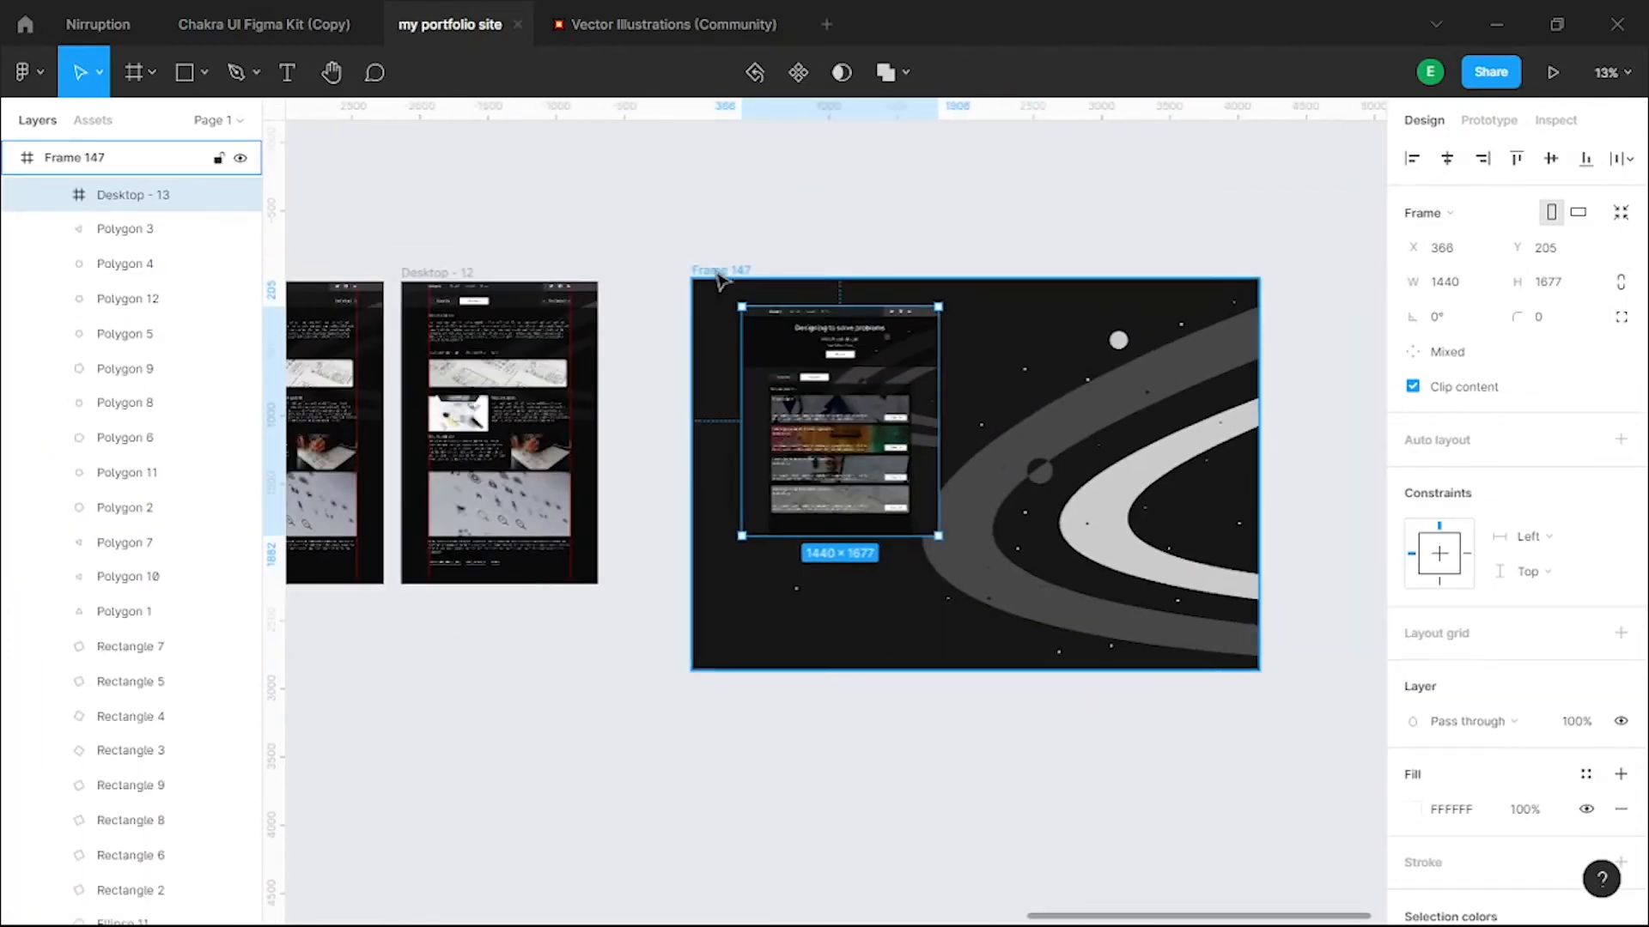
left_click(720, 272)
scroll(1432, 461, "down", 4)
scroll(873, 393, "up", 2)
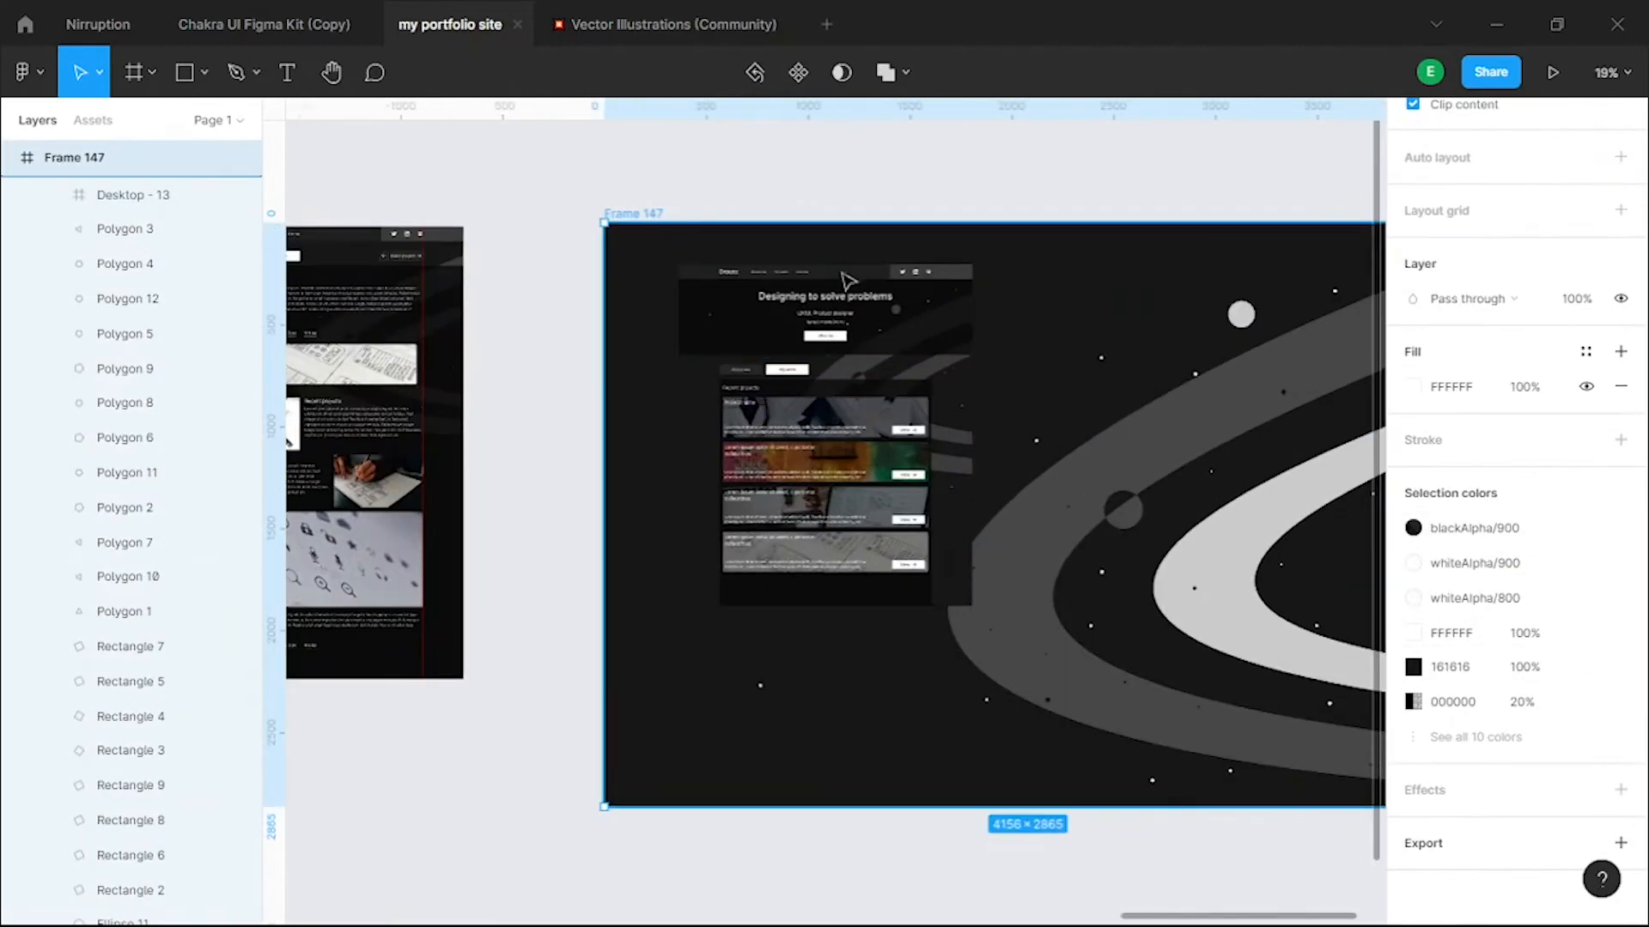
- Undo the placement of the Desktop - 13 copy in Frame 147
left_click(703, 429)
key("ctrl+z")
key("ctrl+z")
key("ctrl+z")
key("ctrl+z")
scroll(1058, 478, "down", 3)
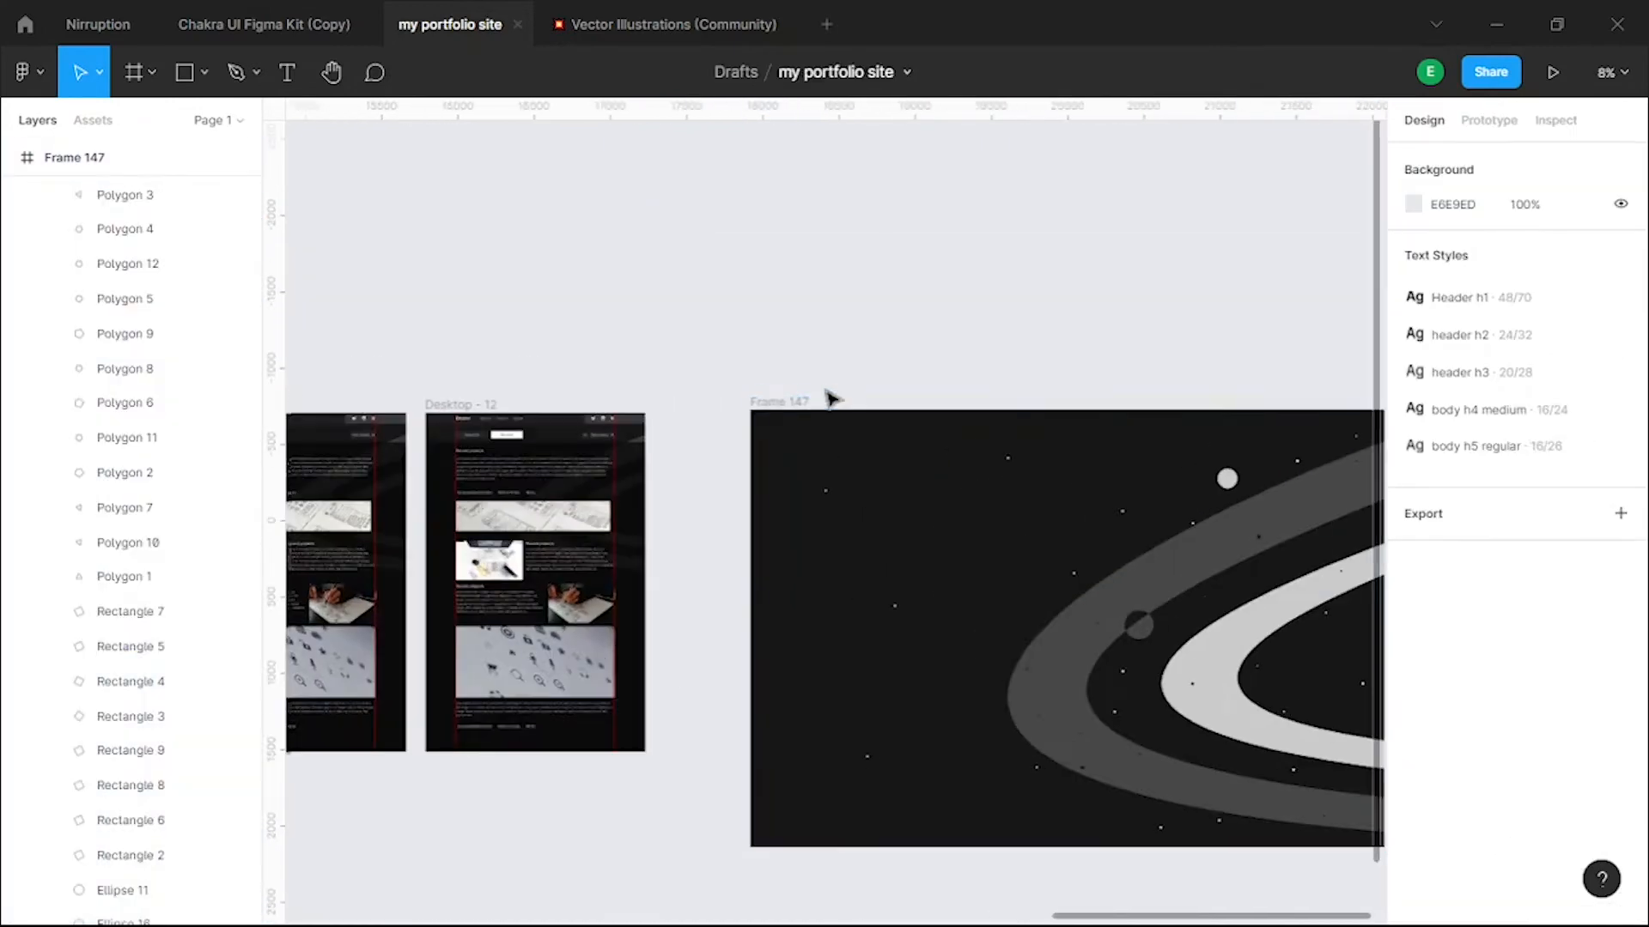
- Change the 161616 colour used throughout Frame 147 to the near-black 0D0D0D
left_click(827, 395)
scroll(1446, 615, "down", 3)
left_click(1413, 668)
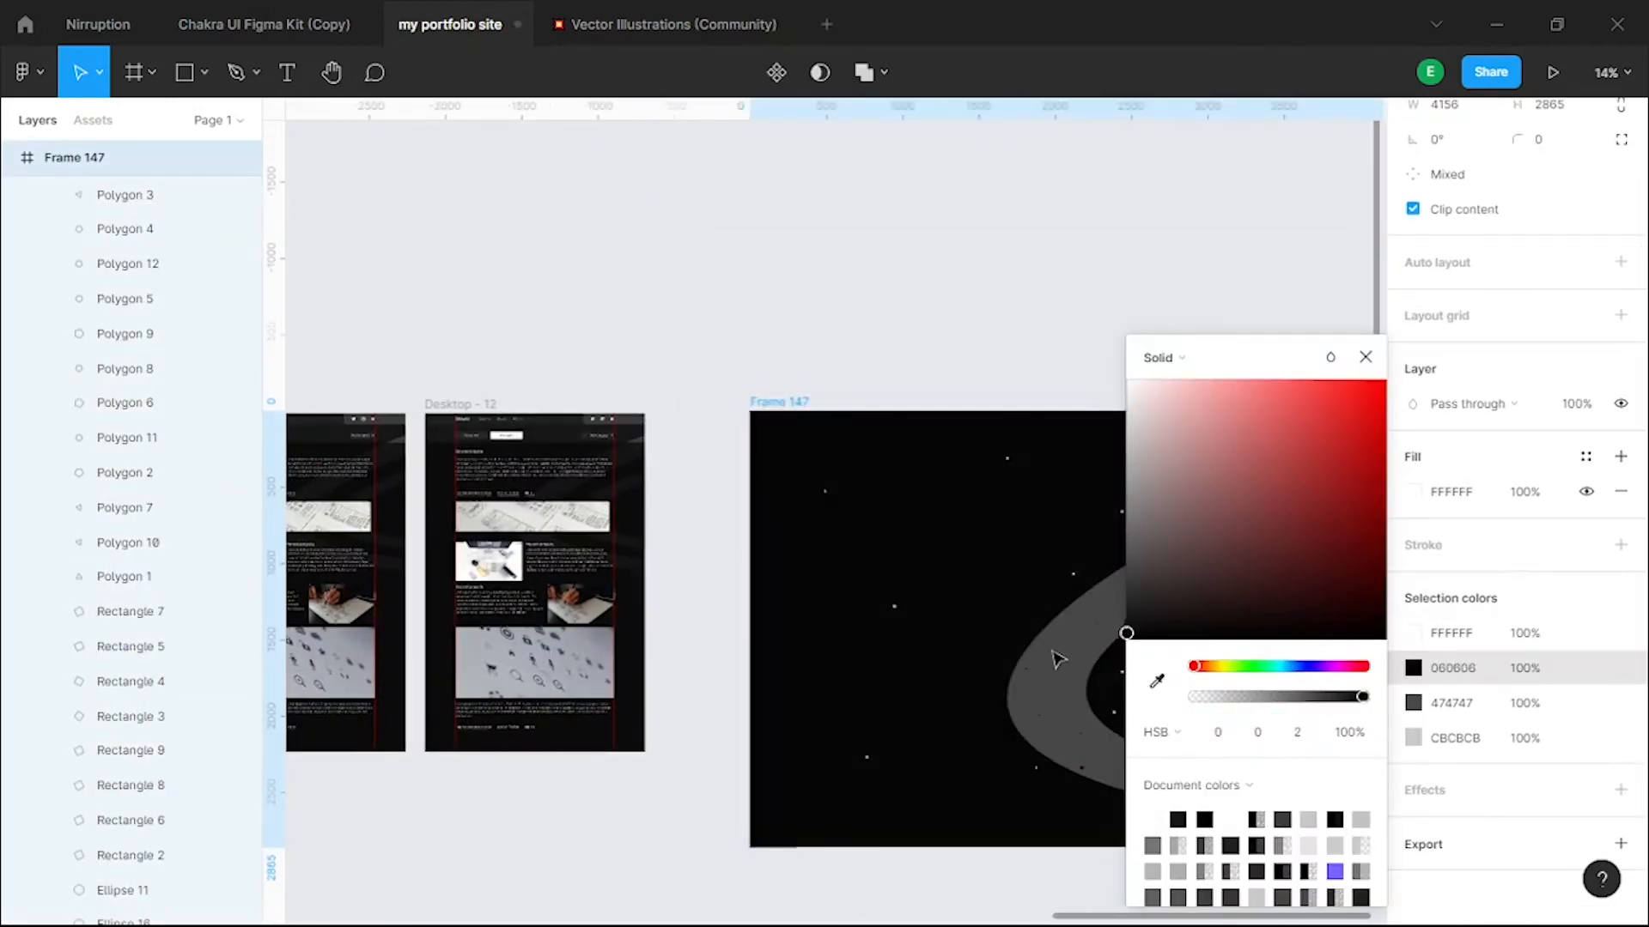
scroll(1058, 660, "up", 2)
left_click(1133, 624)
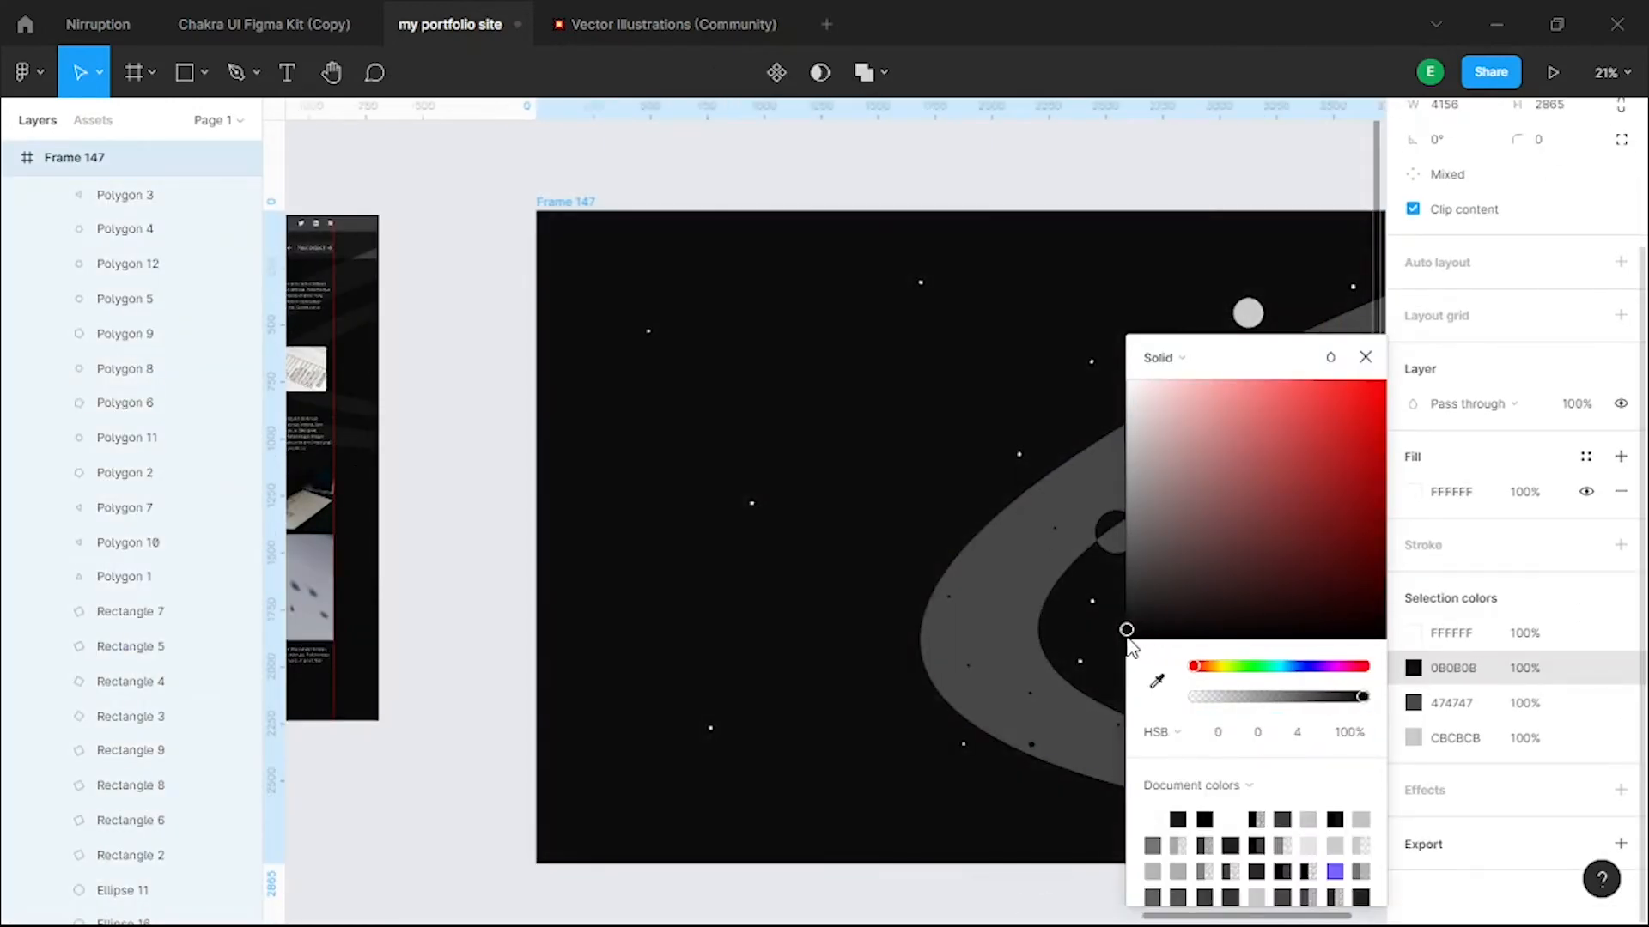
- Place a copy of Desktop - 13 near the upper-left corner of Frame 147 at X 288, Y 159
scroll(794, 589, "down", 5)
left_click_drag(340, 588, 764, 493)
scroll(763, 492, "up", 5)
left_click_drag(750, 583, 670, 523)
scroll(682, 507, "down", 2)
scroll(682, 541, "up", 4)
scroll(669, 523, "down", 5)
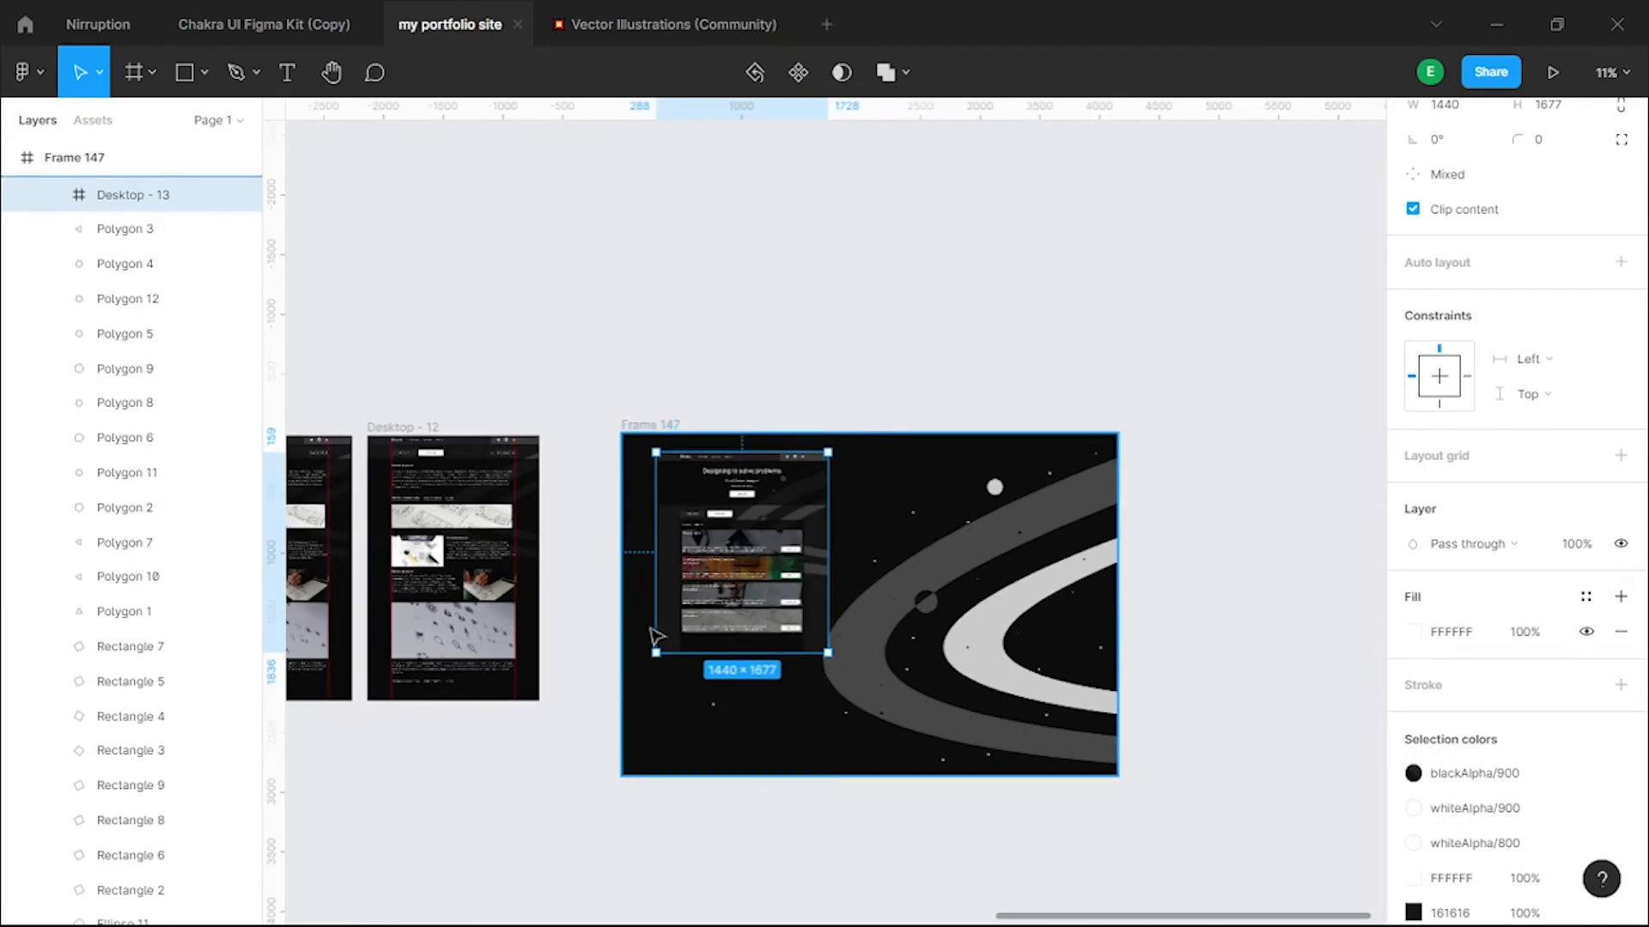
- Place a copy of Desktop - 12 in the middle of Frame 147, overlapping the Desktop - 13 copy, at about X 1356, Y 284
scroll(657, 637, "down", 4)
left_click_drag(600, 451, 844, 478)
scroll(842, 485, "up", 6)
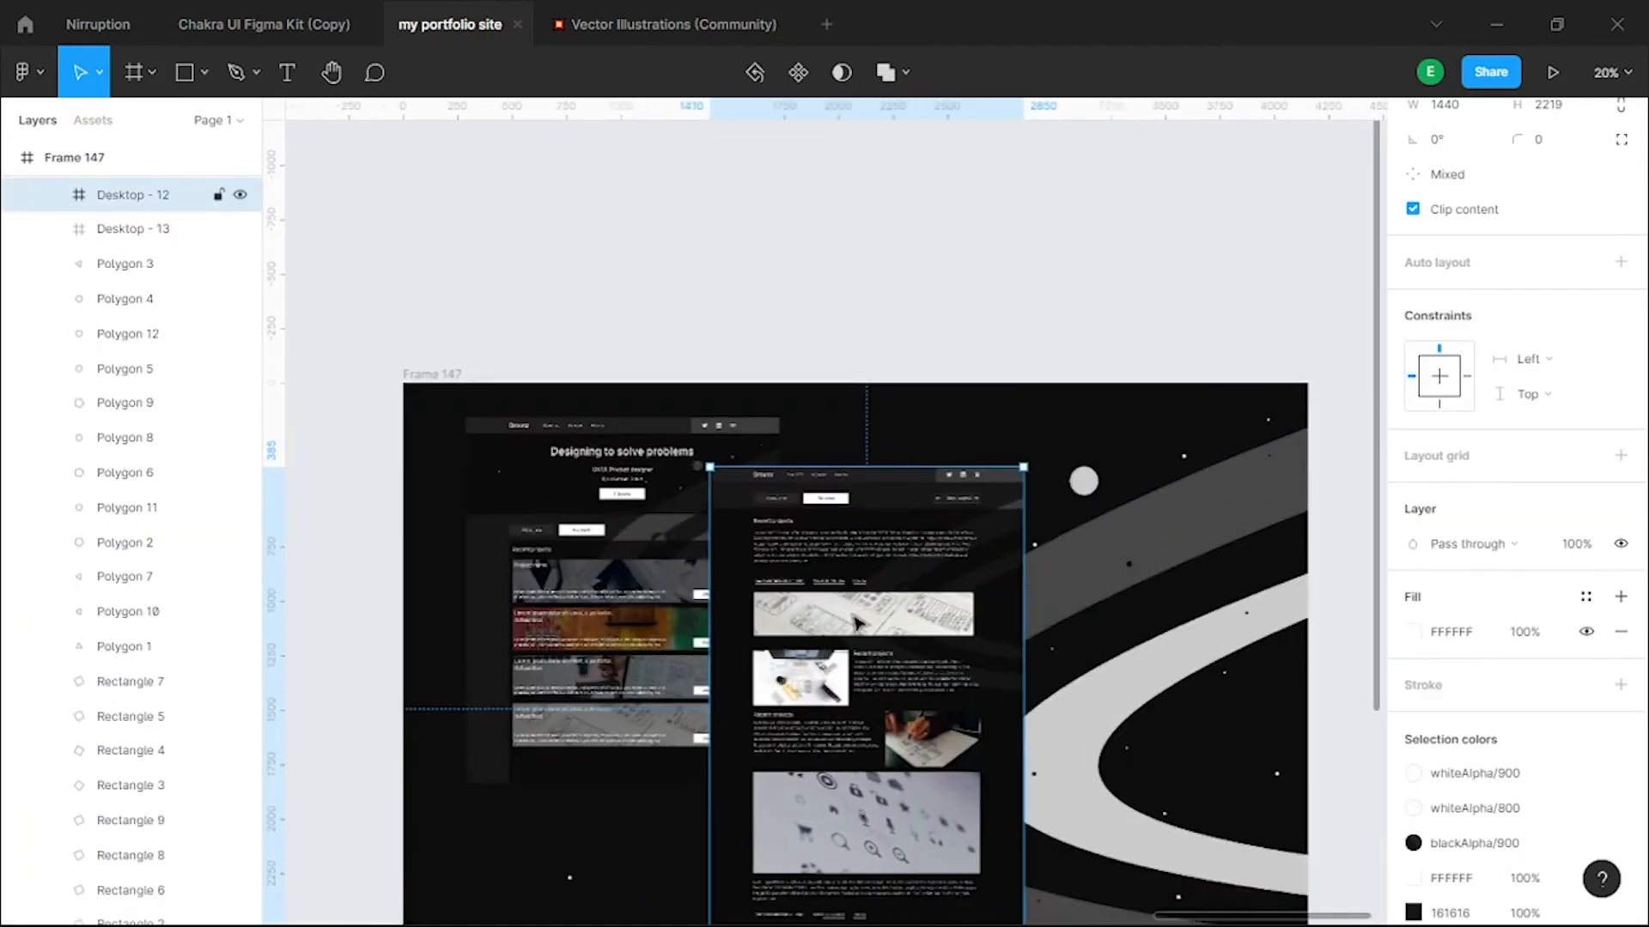
left_click_drag(856, 622, 848, 601)
scroll(848, 601, "down", 6)
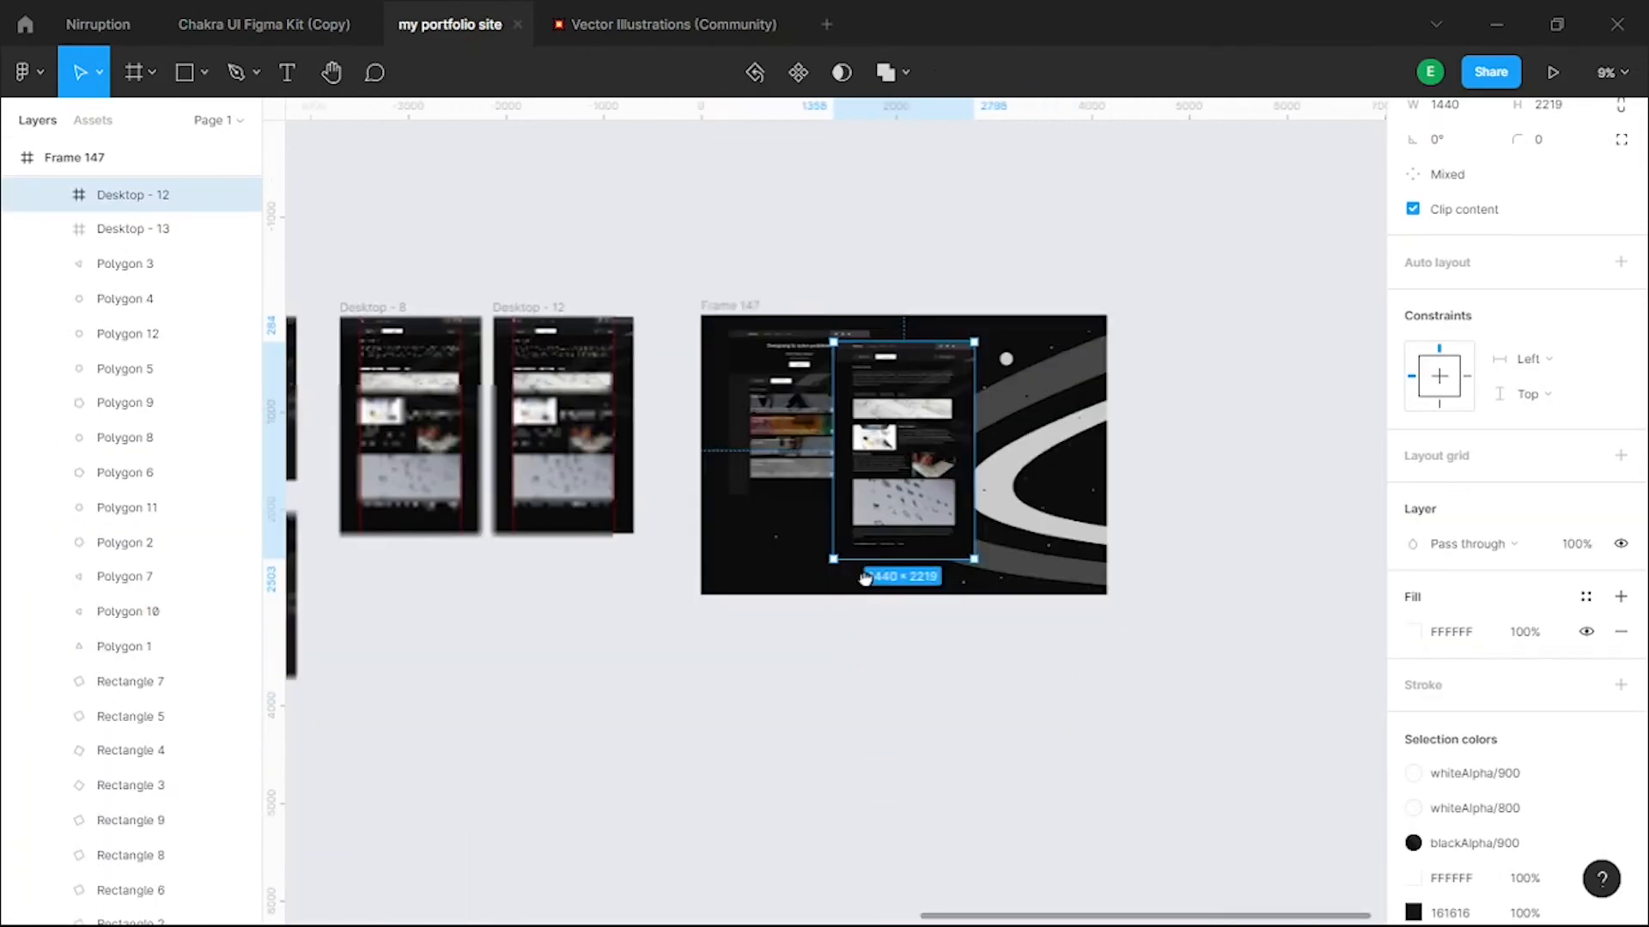
- Try a copy of Desktop - 10 at the right side of Frame 147 and delete it
left_click_drag(511, 356, 1190, 425)
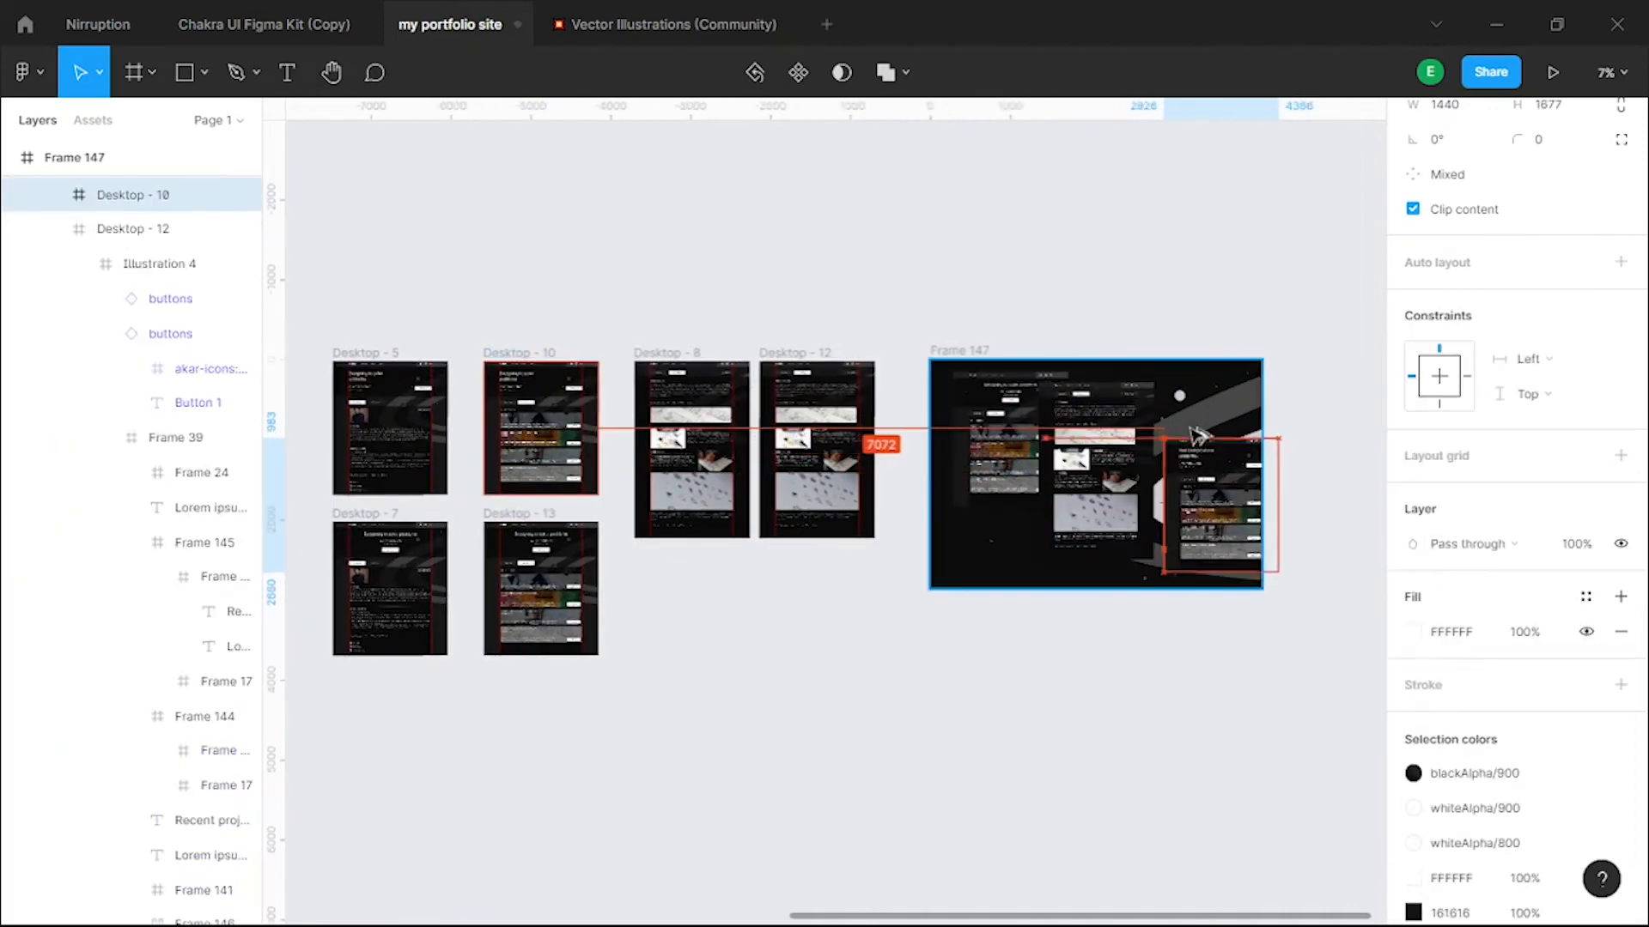
scroll(1182, 477, "up", 5)
key("Delete")
scroll(684, 592, "down", 3)
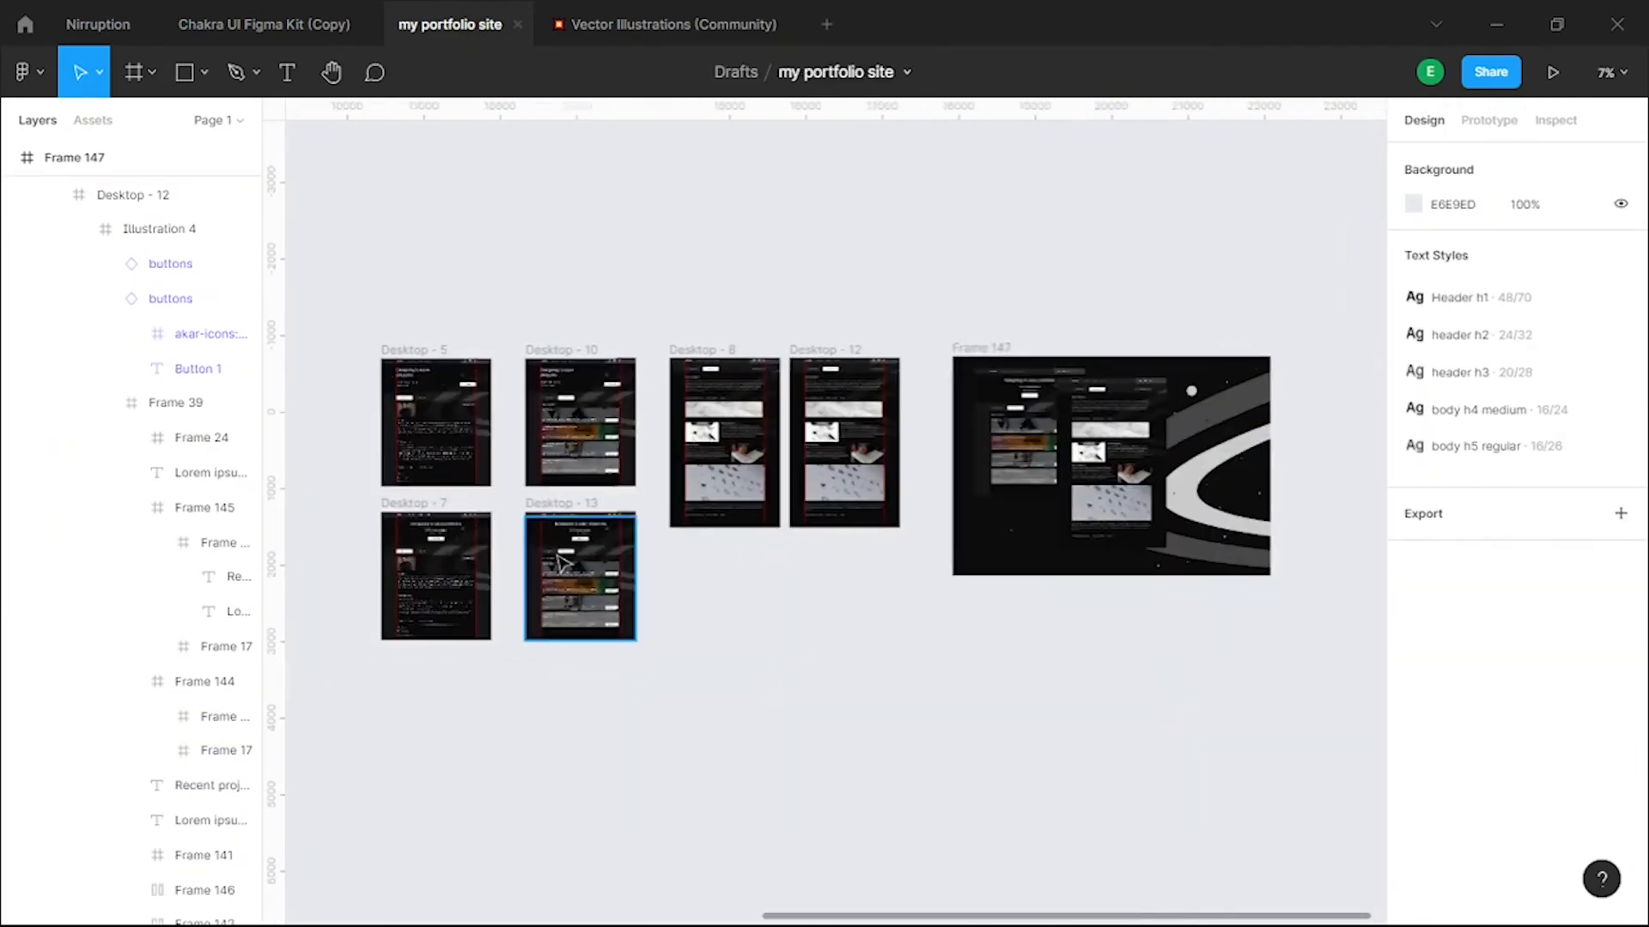
- Place a copy of Desktop - 7 in Frame 147 overlapping the Desktop - 12 copy, and shift both copies to the right
left_click_drag(502, 509, 1280, 421)
scroll(1033, 589, "up", 4)
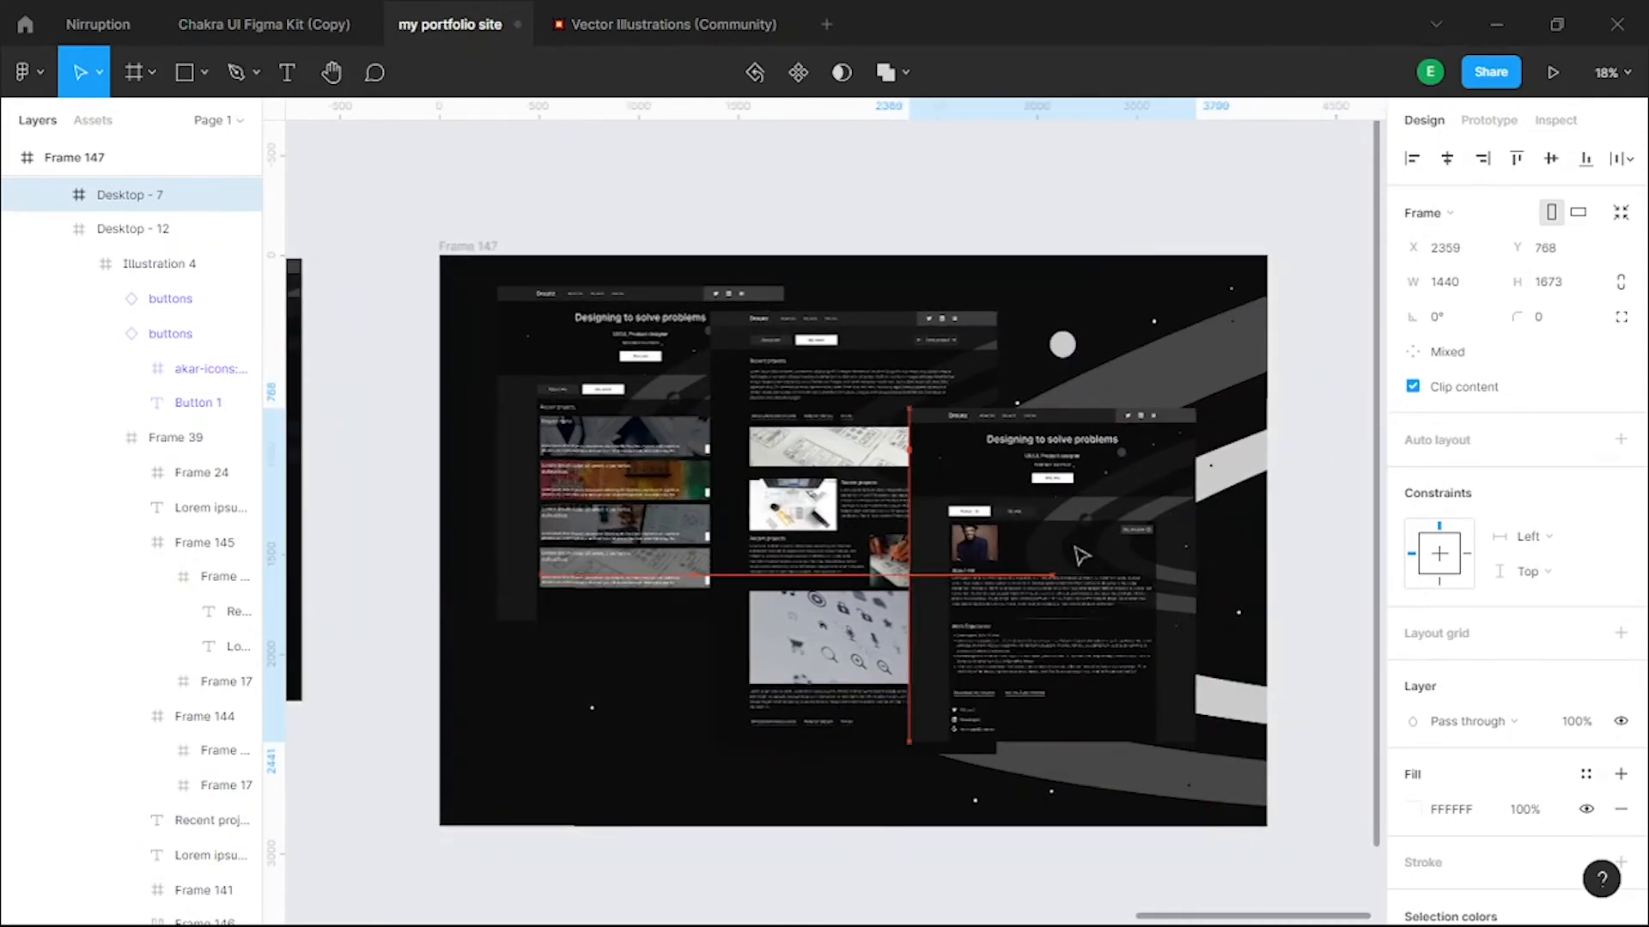
left_click(895, 588, "shift")
left_click_drag(980, 564, 1008, 562)
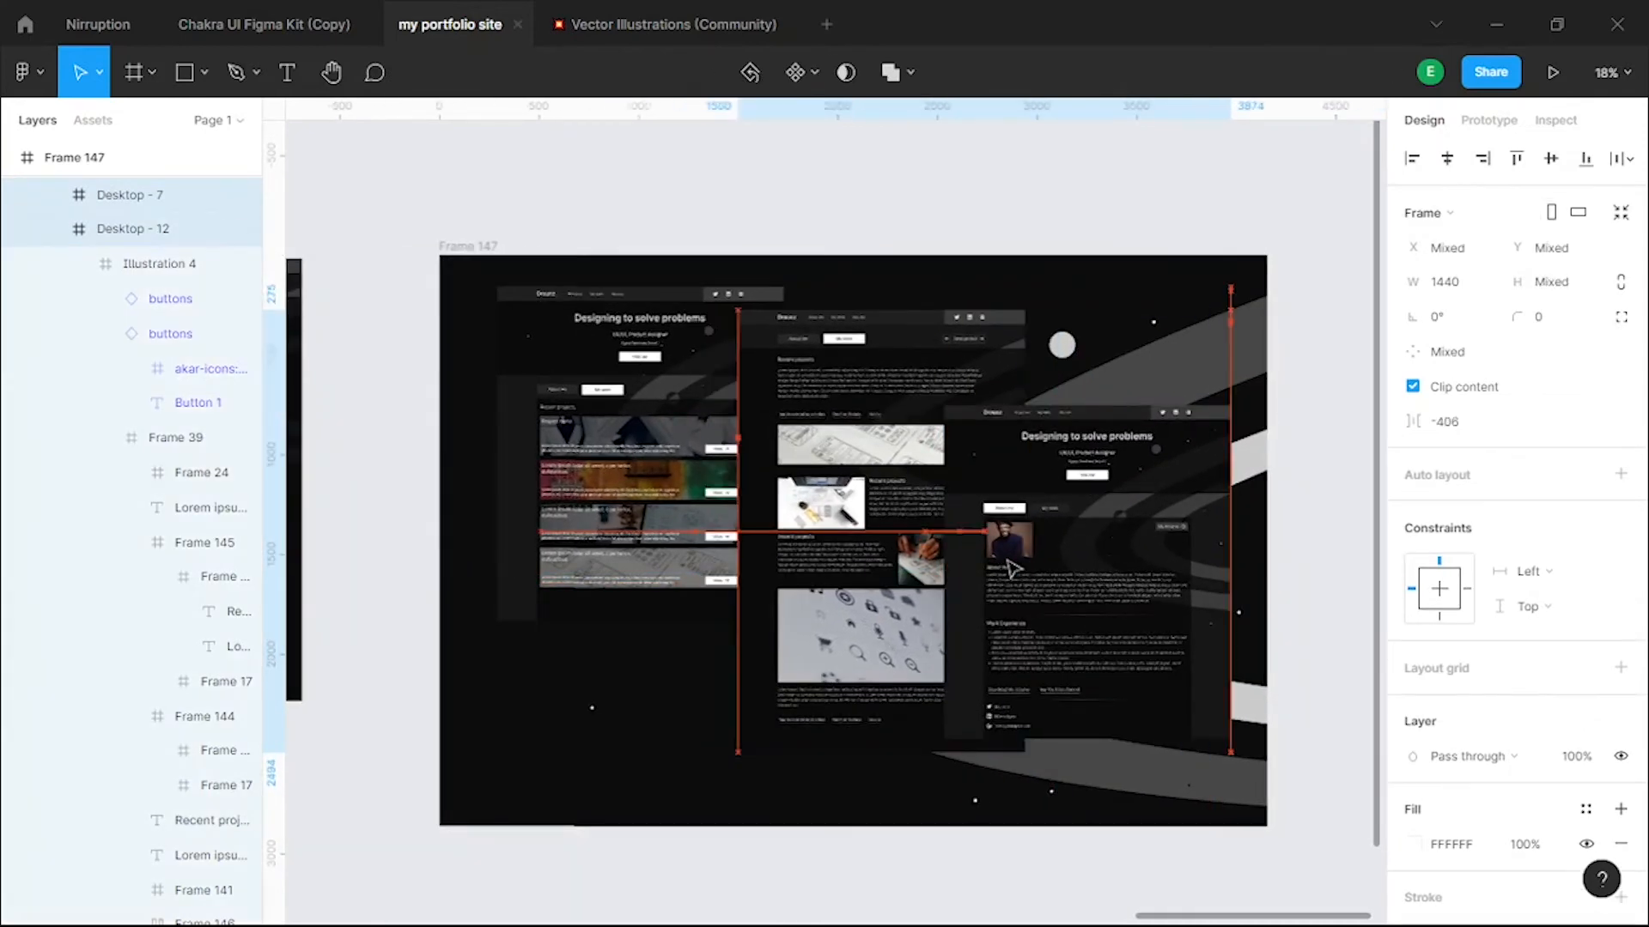
- Stagger the Desktop - 12 and Desktop - 7 copies diagonally in Frame 147 so that together they span X 1424 to 3970
left_click_drag(893, 360, 922, 365)
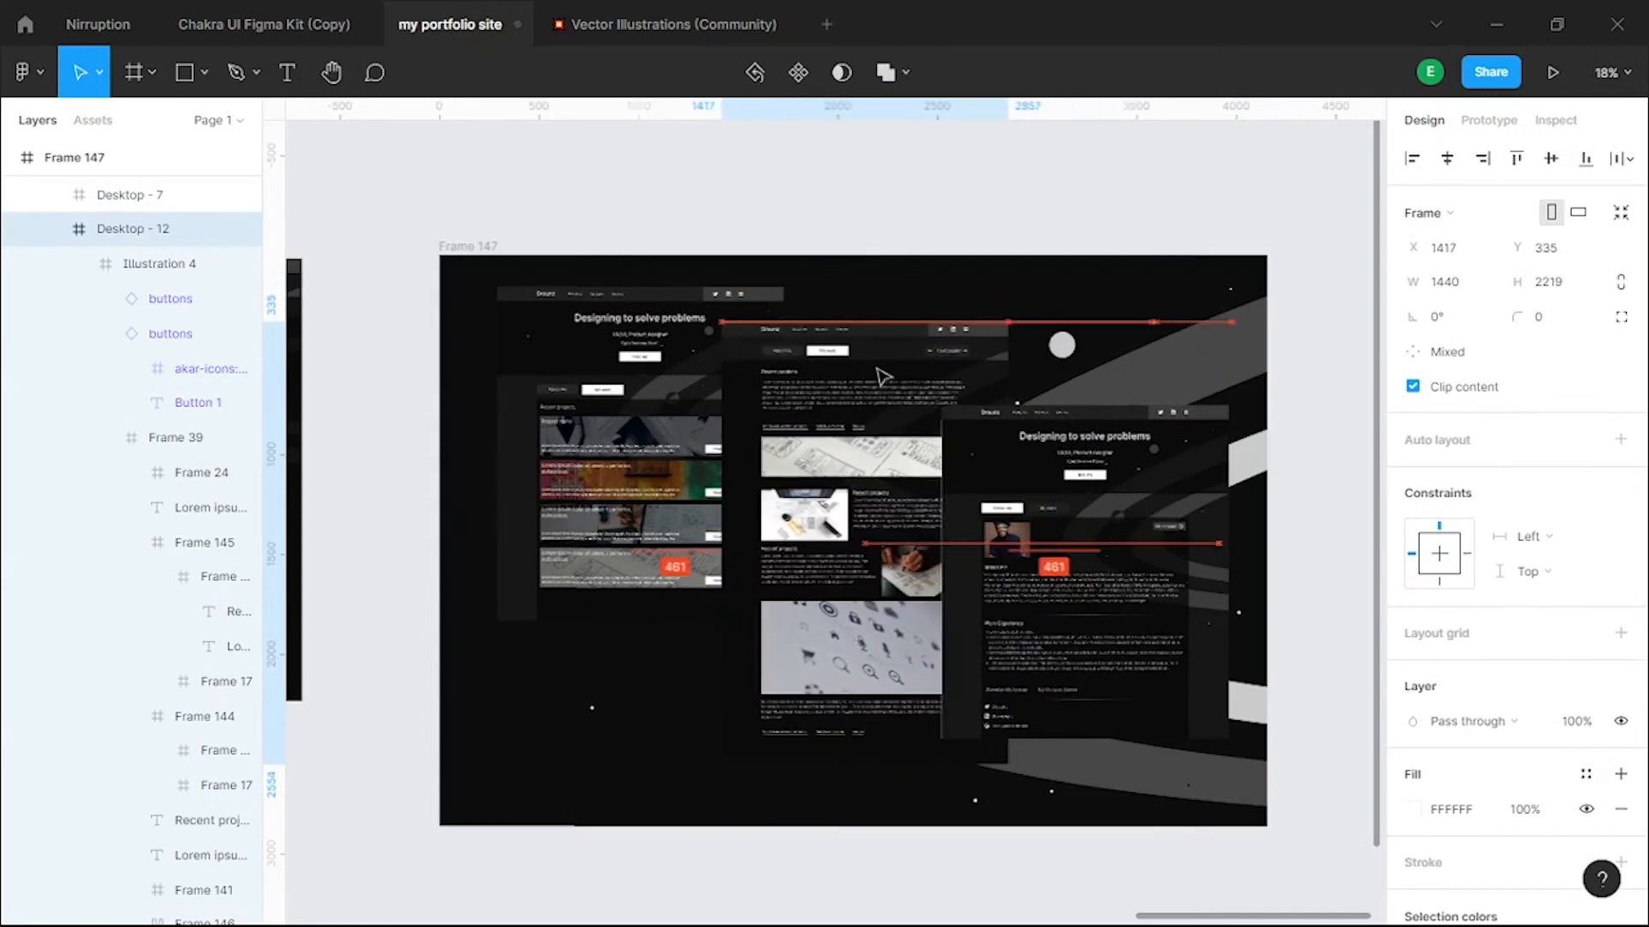
left_click(1071, 608)
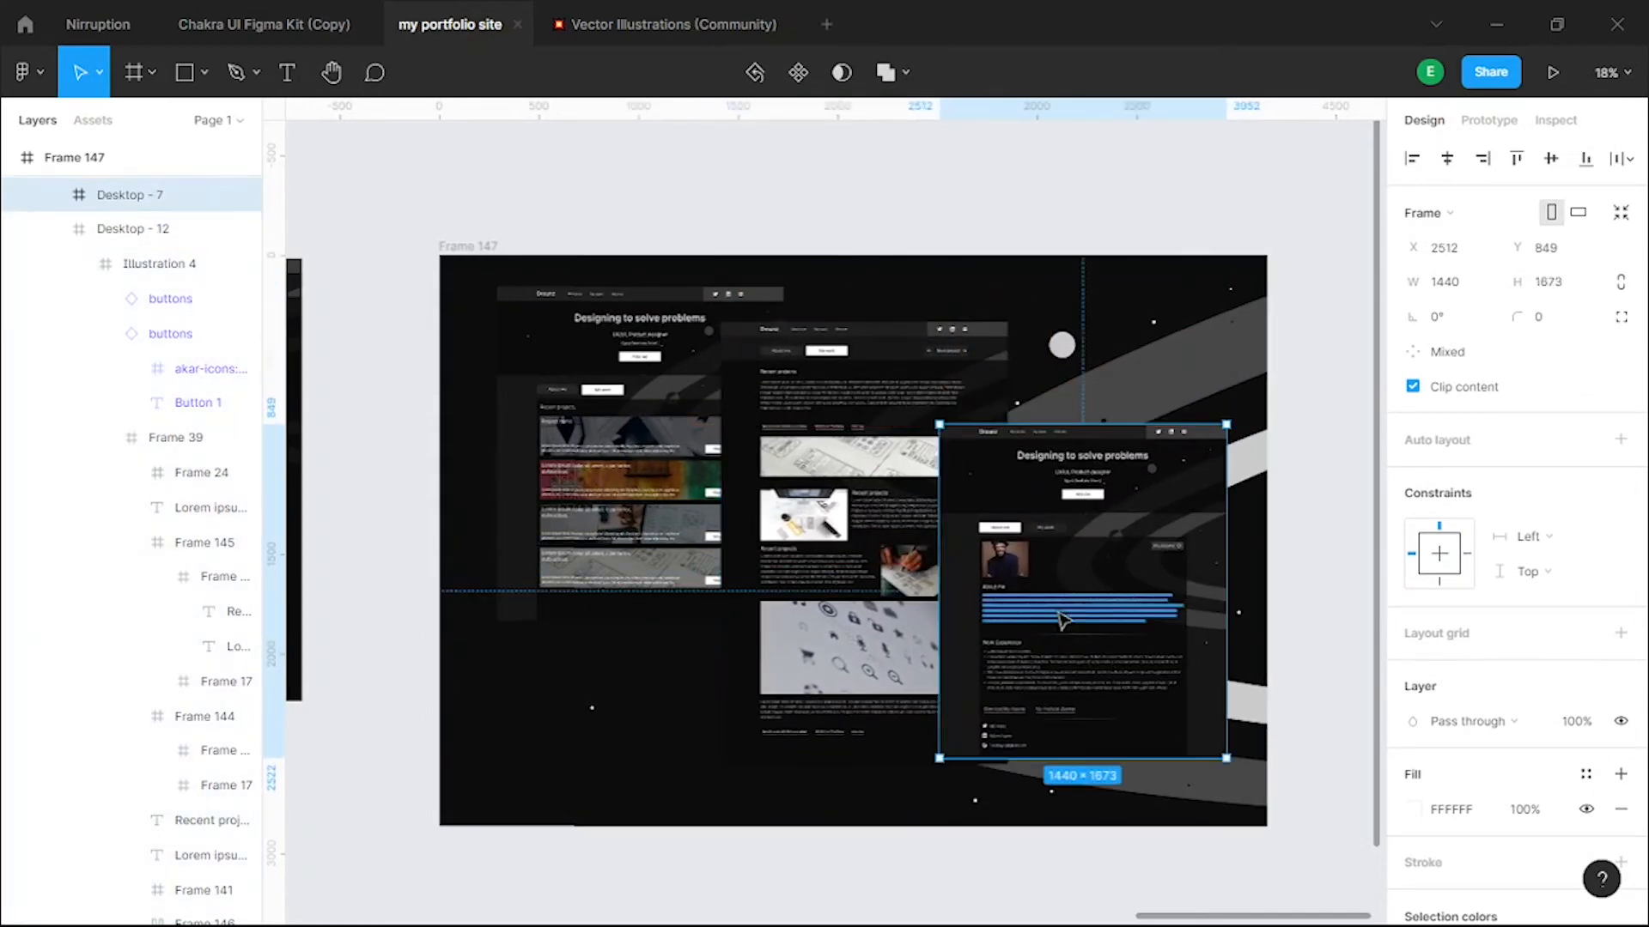
scroll(1062, 618, "down", 1)
left_click(988, 563, "shift")
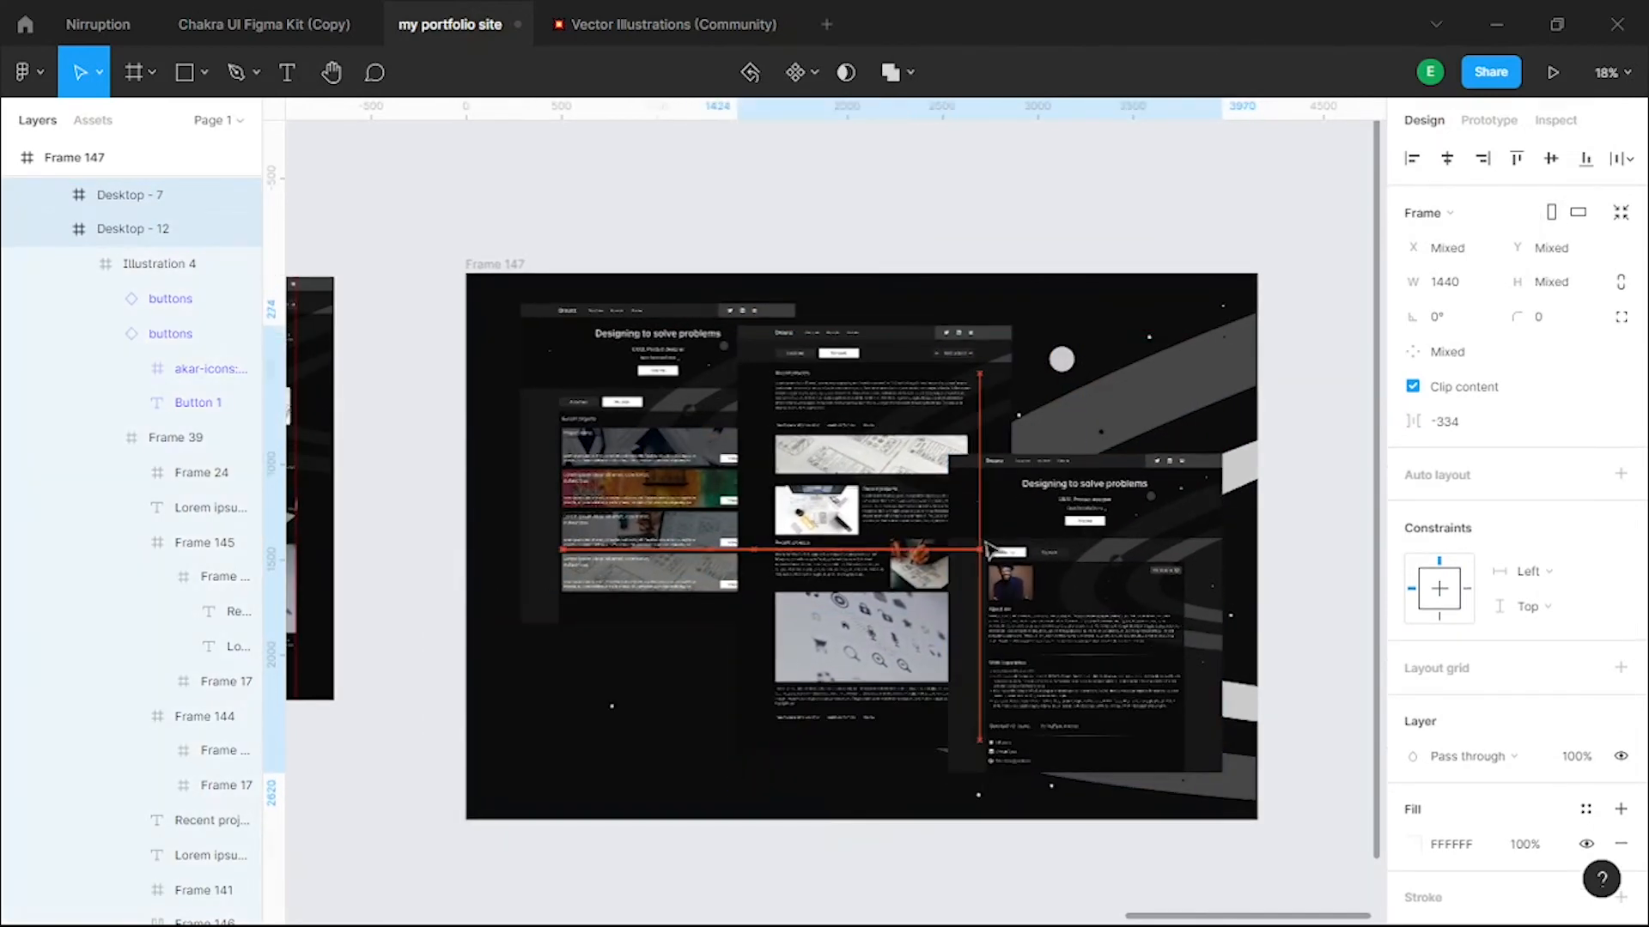
scroll(1082, 427, "down", 3)
left_click(949, 287)
- Copy the social contact list from the original Desktop - 7 and paste it into Illustration 4 in Frame 147
scroll(527, 552, "up", 4)
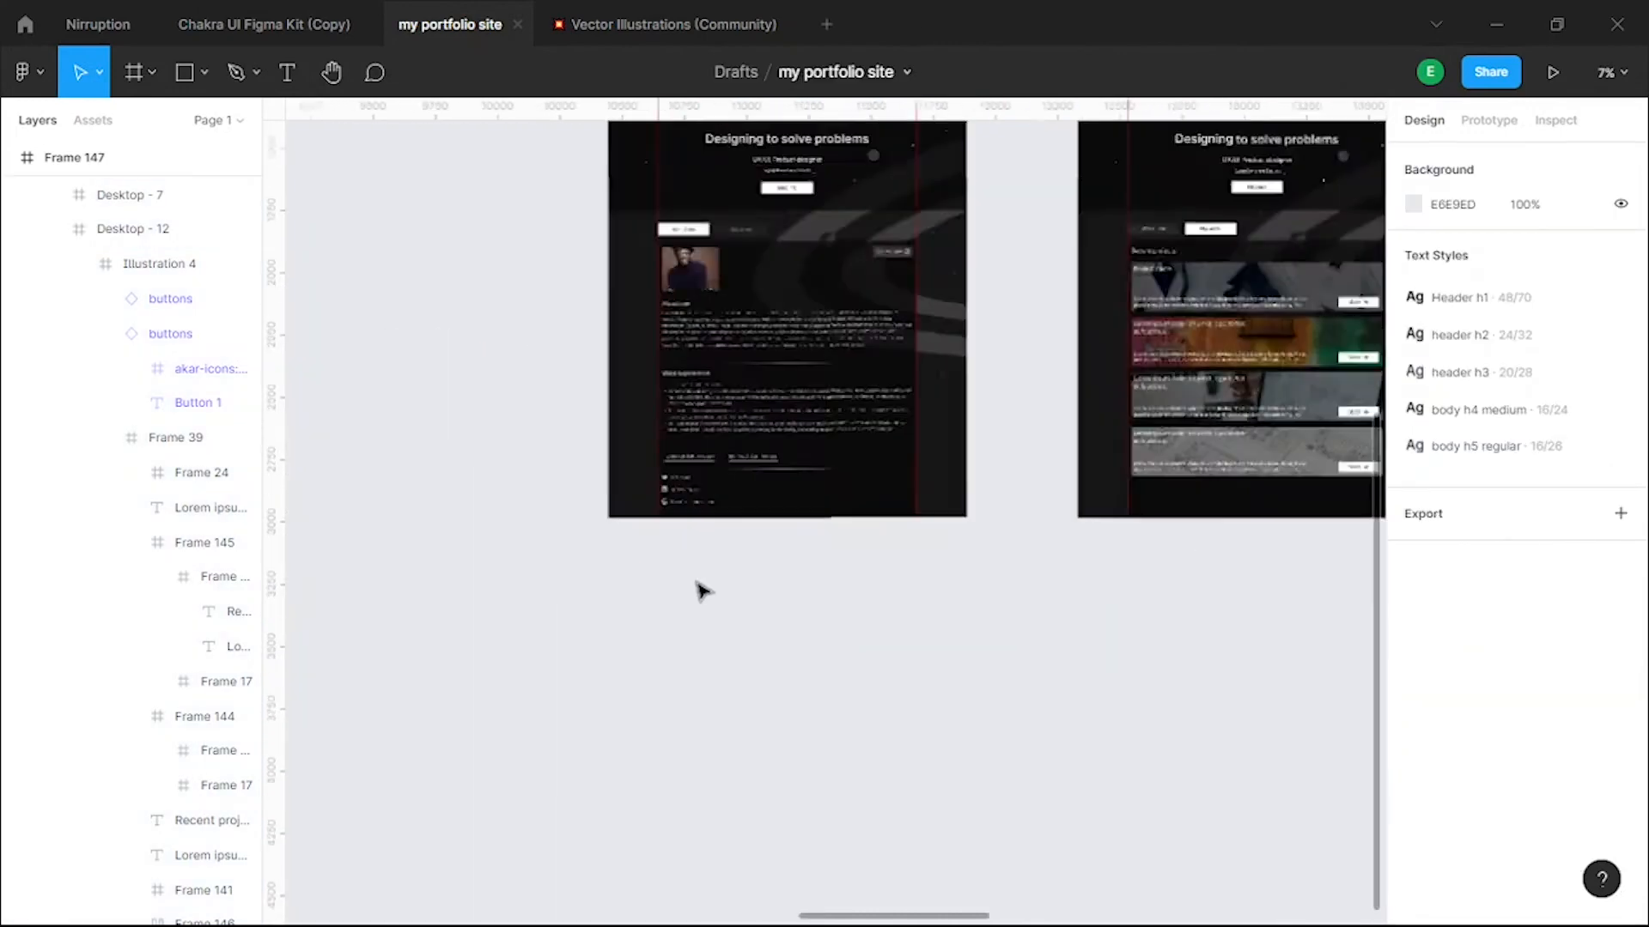
scroll(699, 590, "up", 3)
left_click(646, 351, "ctrl")
key("ctrl+c")
scroll(645, 353, "down", 5)
left_click_drag(700, 515, 415, 652)
scroll(1108, 405, "up", 3)
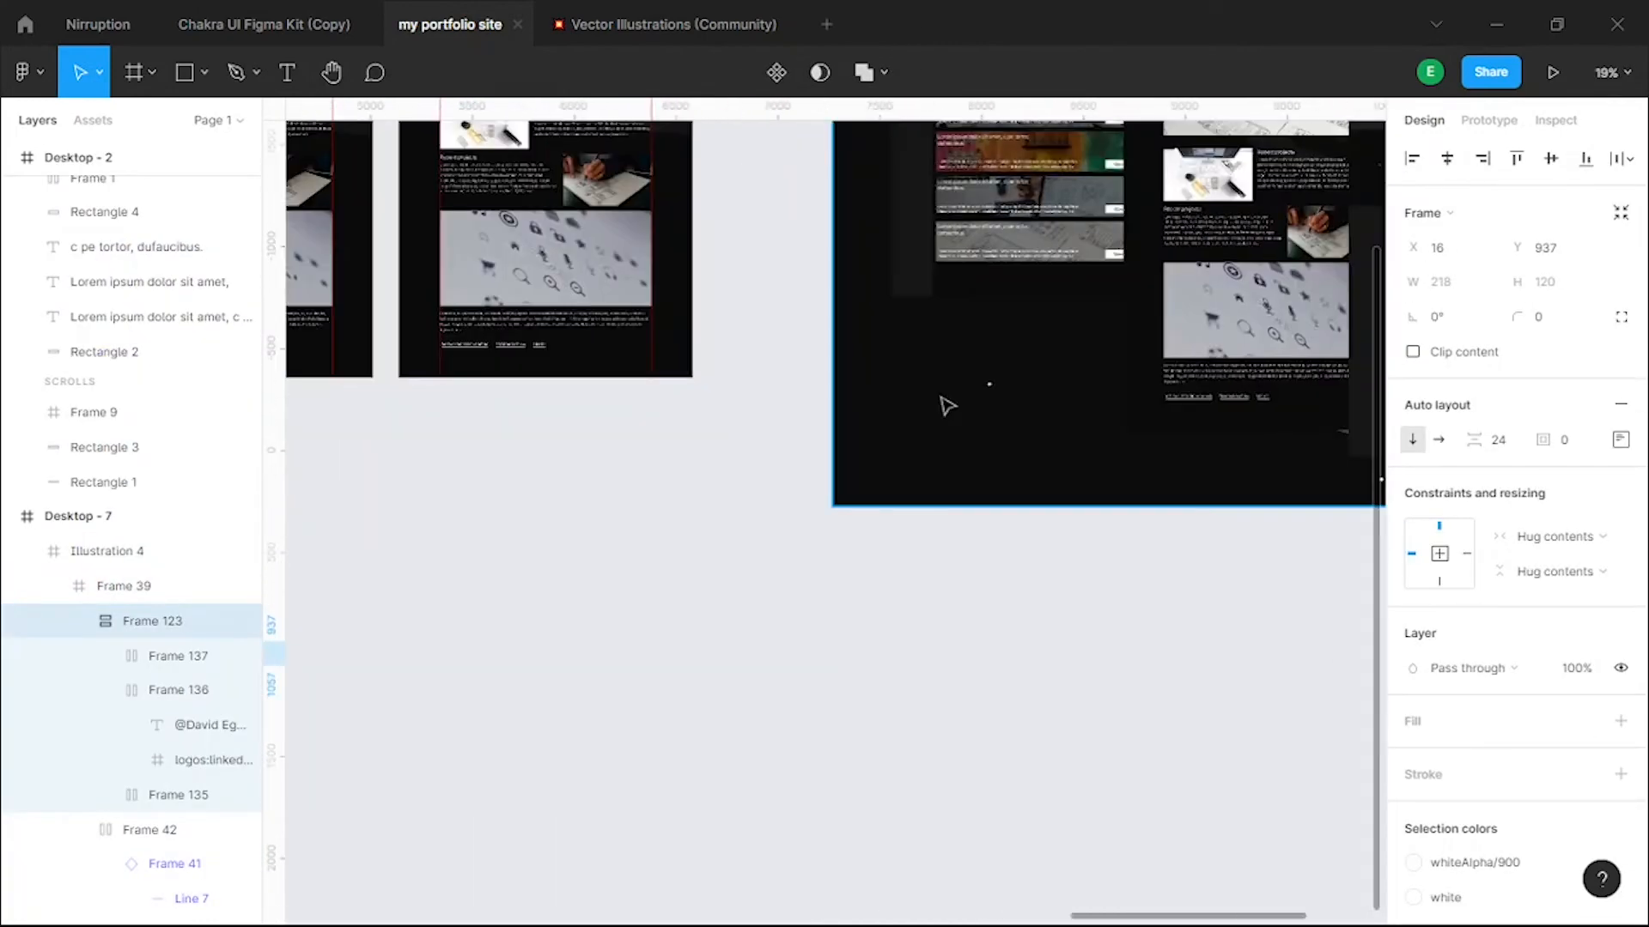
left_click(952, 410)
key("ctrl+v")
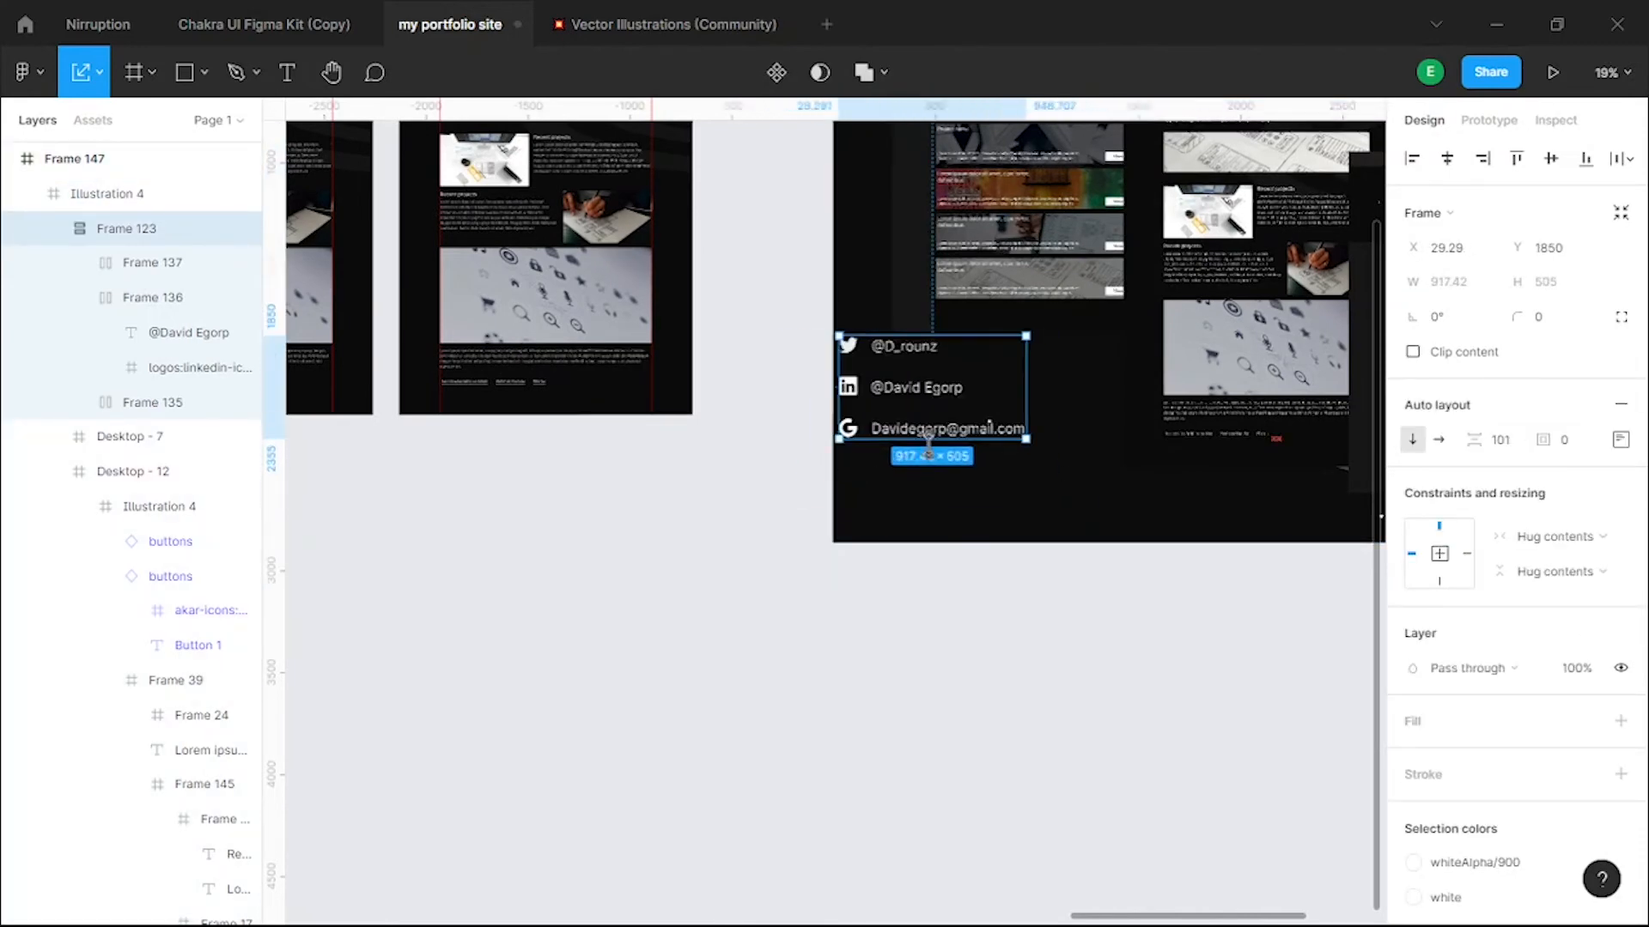
- Enlarge the pasted contact list to about 1025 × 564 and position it below the Desktop - 13 copy
left_click_drag(968, 432, 965, 414)
scroll(954, 429, "down", 1)
scroll(861, 515, "up", 5)
left_click_drag(817, 615, 837, 566)
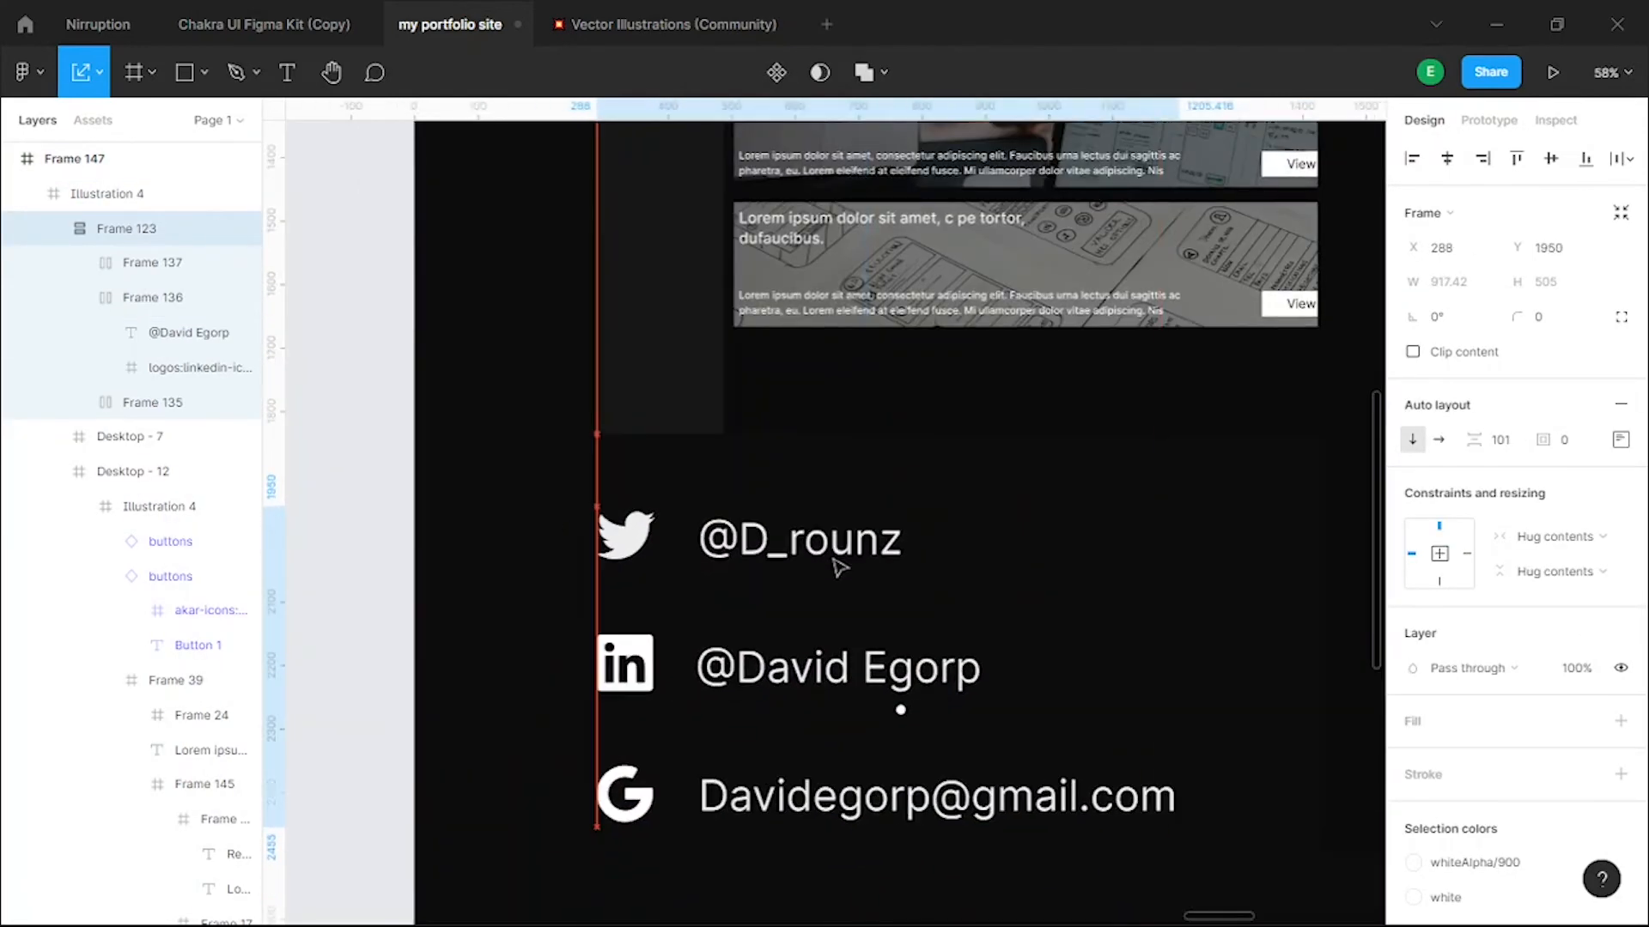
scroll(835, 567, "down", 4)
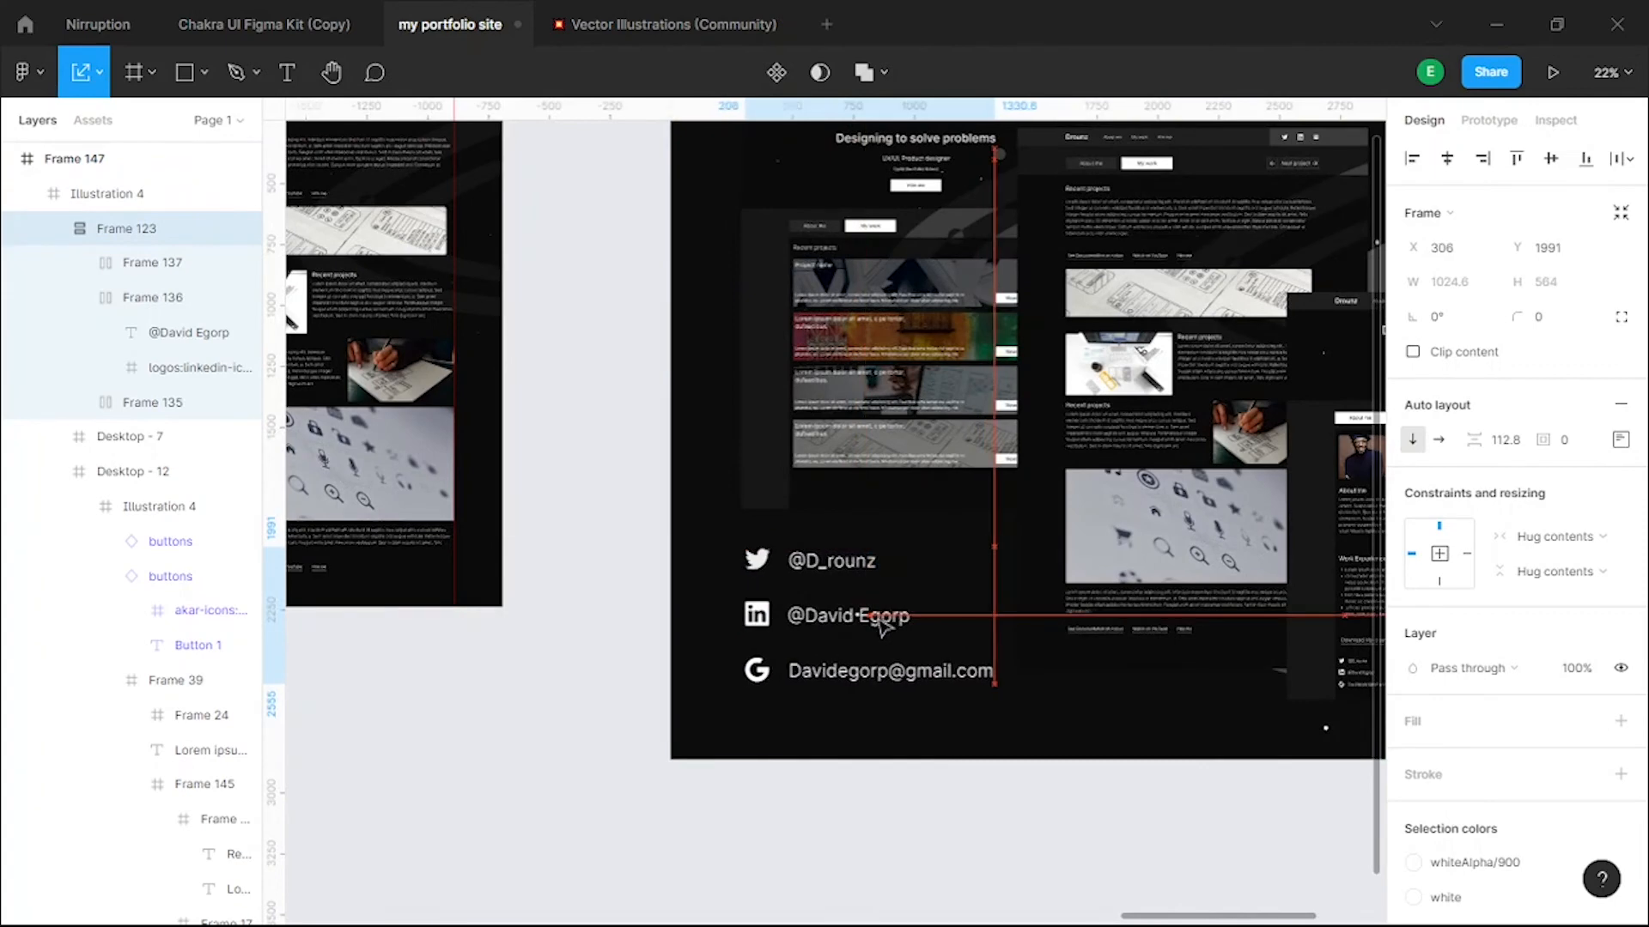
scroll(877, 608, "down", 3)
left_click(1060, 780)
left_click_drag(1059, 779, 910, 702)
left_click_drag(1100, 250, 1068, 338)
scroll(1164, 320, "down", 5)
scroll(890, 266, "up", 8)
- Lighten the background fill of Illustration 4 to dark grey so the page copies stand out
left_click(799, 257)
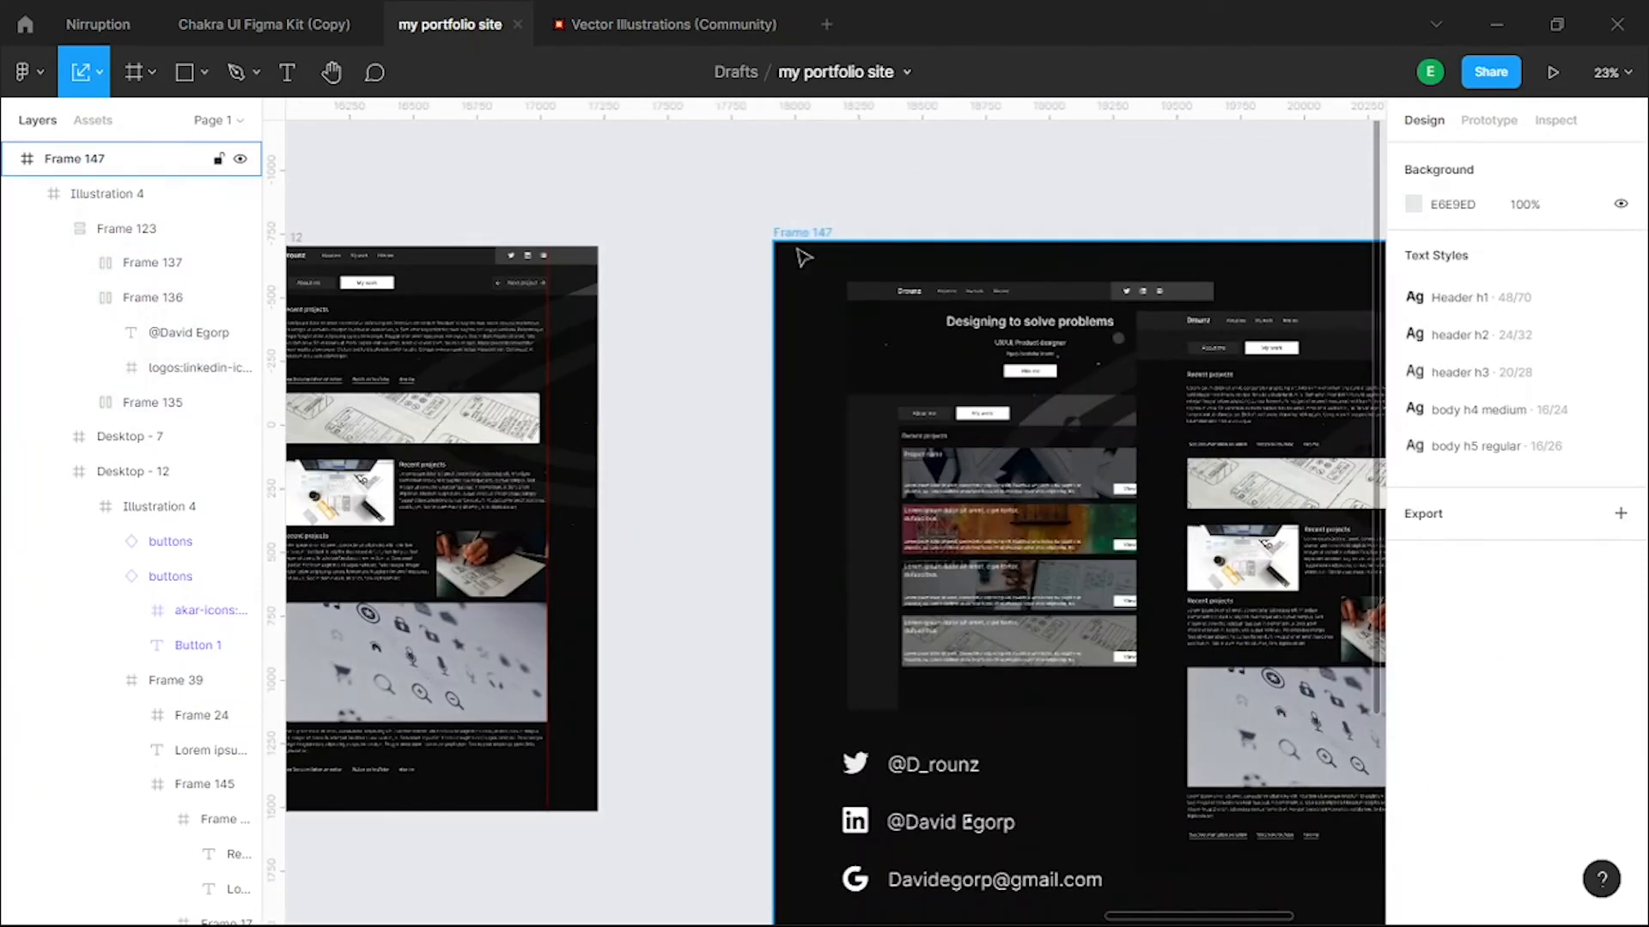
left_click(811, 283)
scroll(1440, 487, "down", 4)
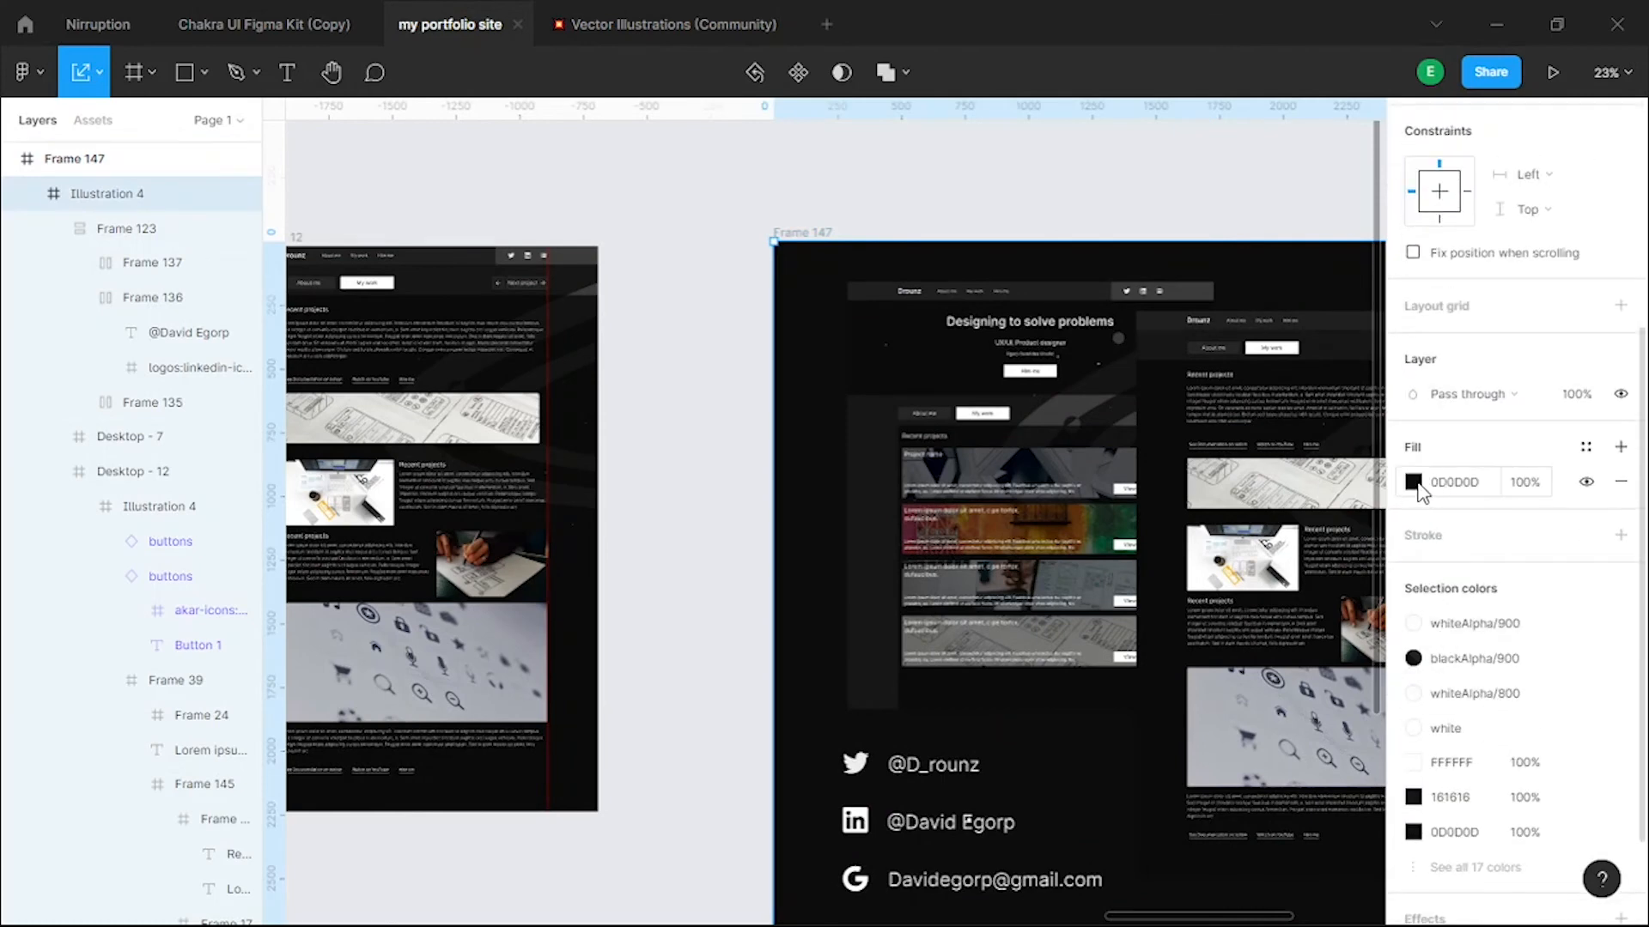
left_click(1413, 482)
left_click(1129, 615)
left_click_drag(1128, 640, 1123, 596)
left_click_drag(817, 579, 220, 379)
left_click_drag(747, 503, 938, 644)
left_click(931, 821)
scroll(1065, 708, "down", 2)
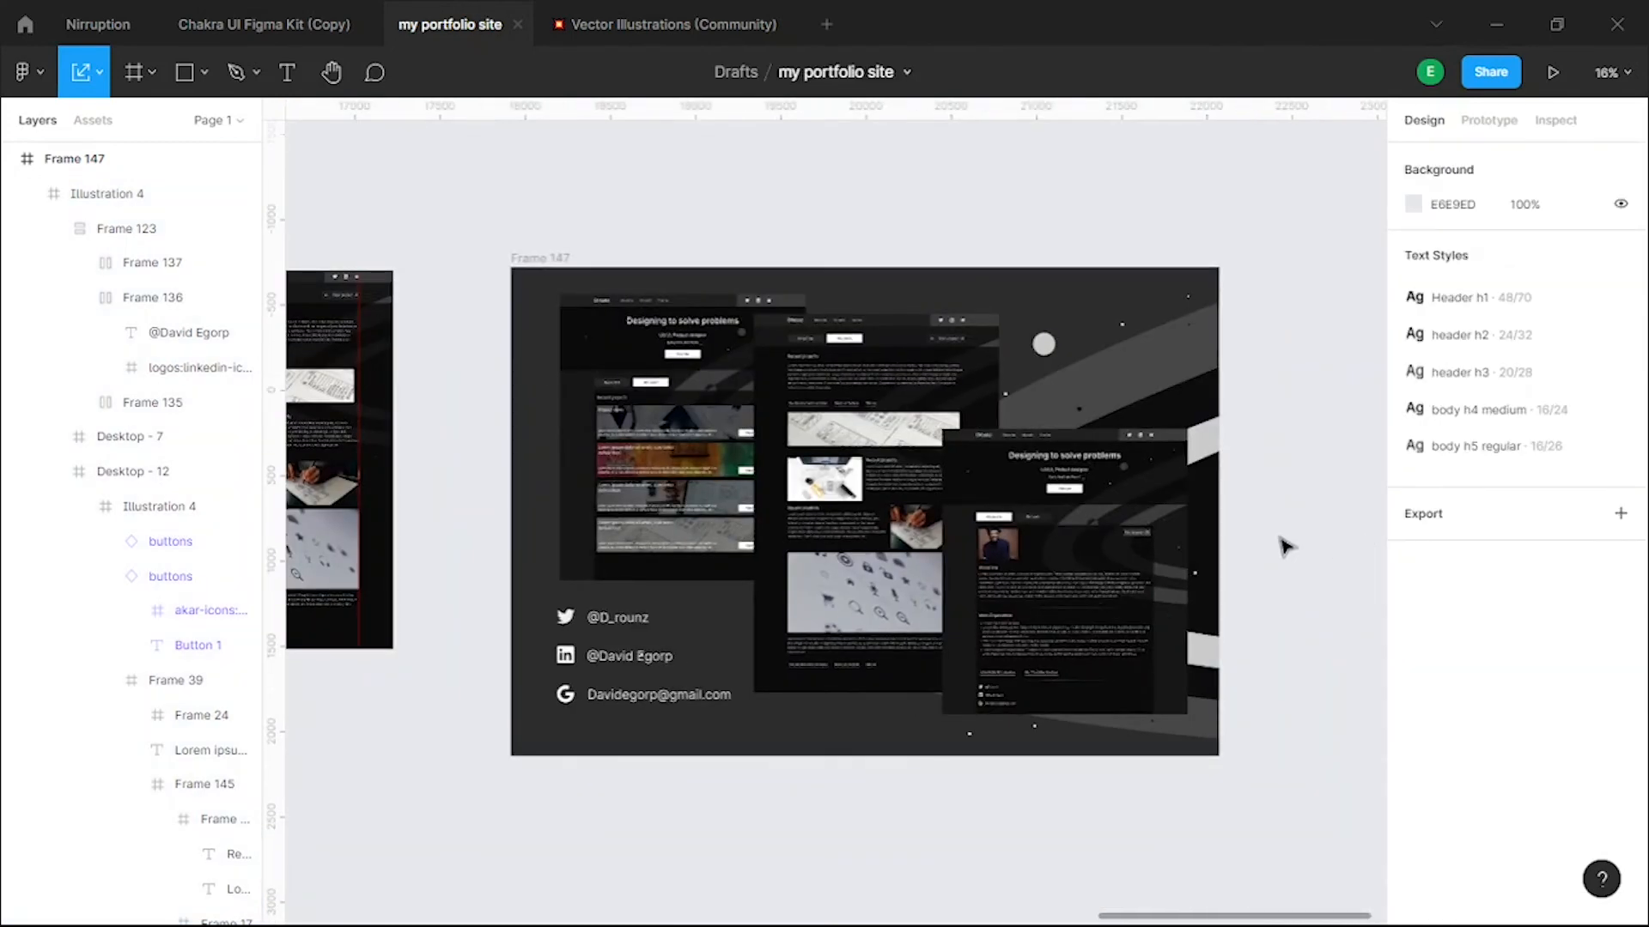
- Move the Desktop - 7 copy in Frame 147 slightly left to X 2458, Y 936
left_click_drag(1044, 404, 1111, 419)
scroll(1095, 417, "up", 1)
left_click(1056, 497)
double_click(1058, 499)
mouse_move(1058, 501)
left_mouse_down()
mouse_move(1040, 493)
mouse_move(1083, 489)
mouse_move(1089, 514)
mouse_move(1052, 509)
left_mouse_up()
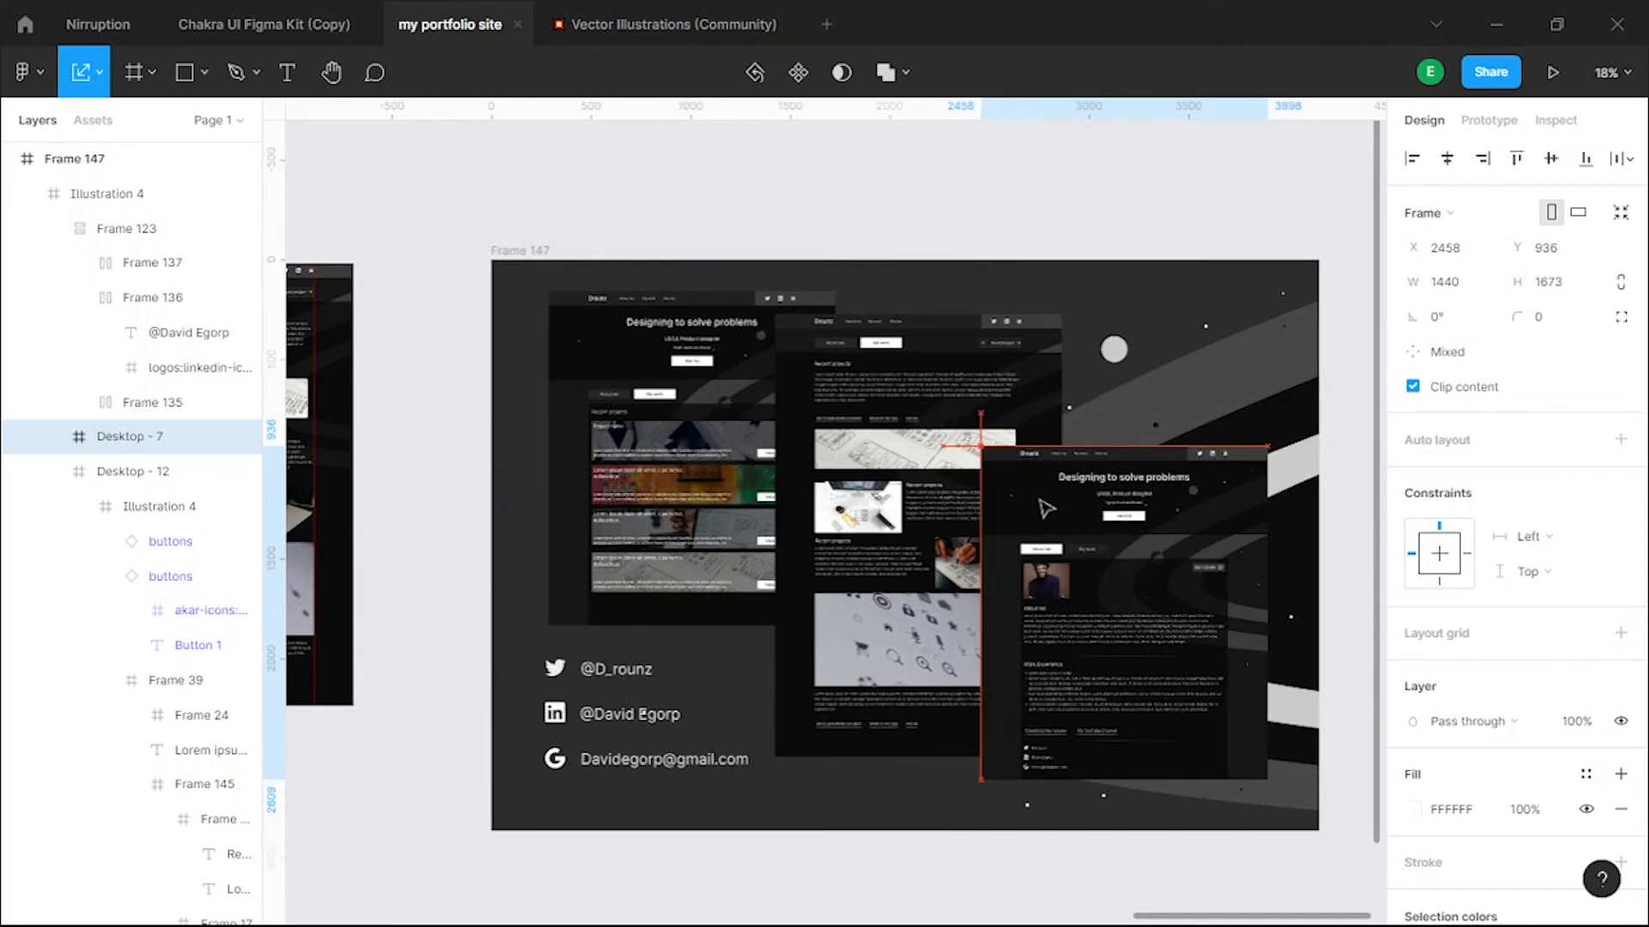
scroll(930, 494, "down", 5)
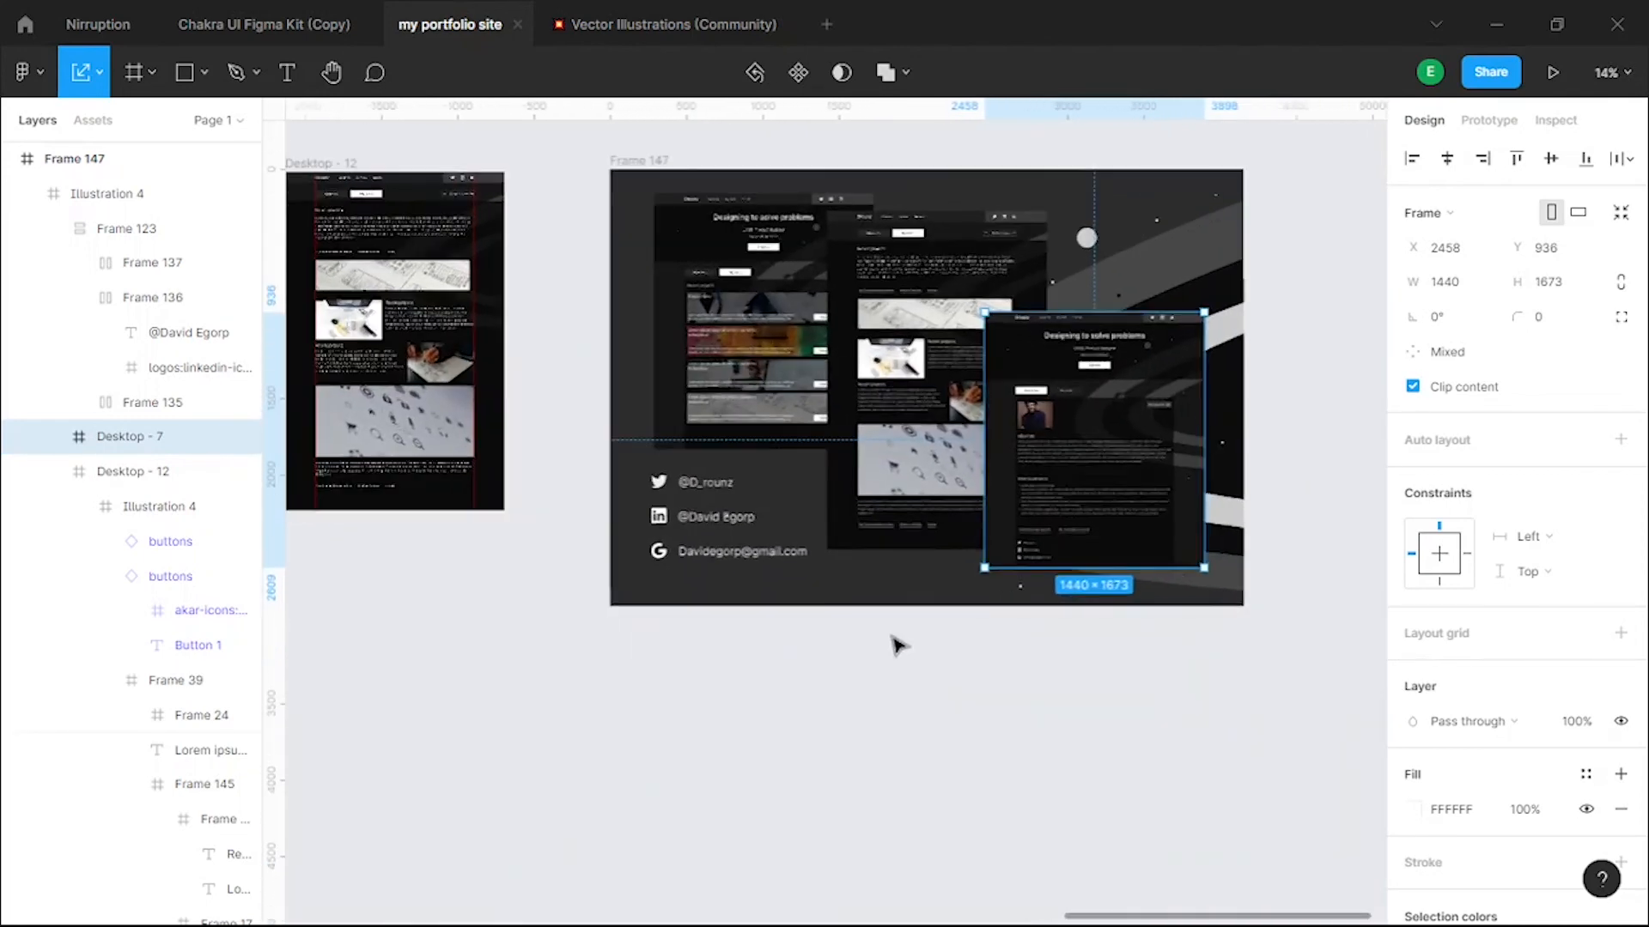
left_click(924, 641)
scroll(924, 640, "up", 5)
scroll(739, 266, "up", 3)
scroll(738, 268, "down", 5)
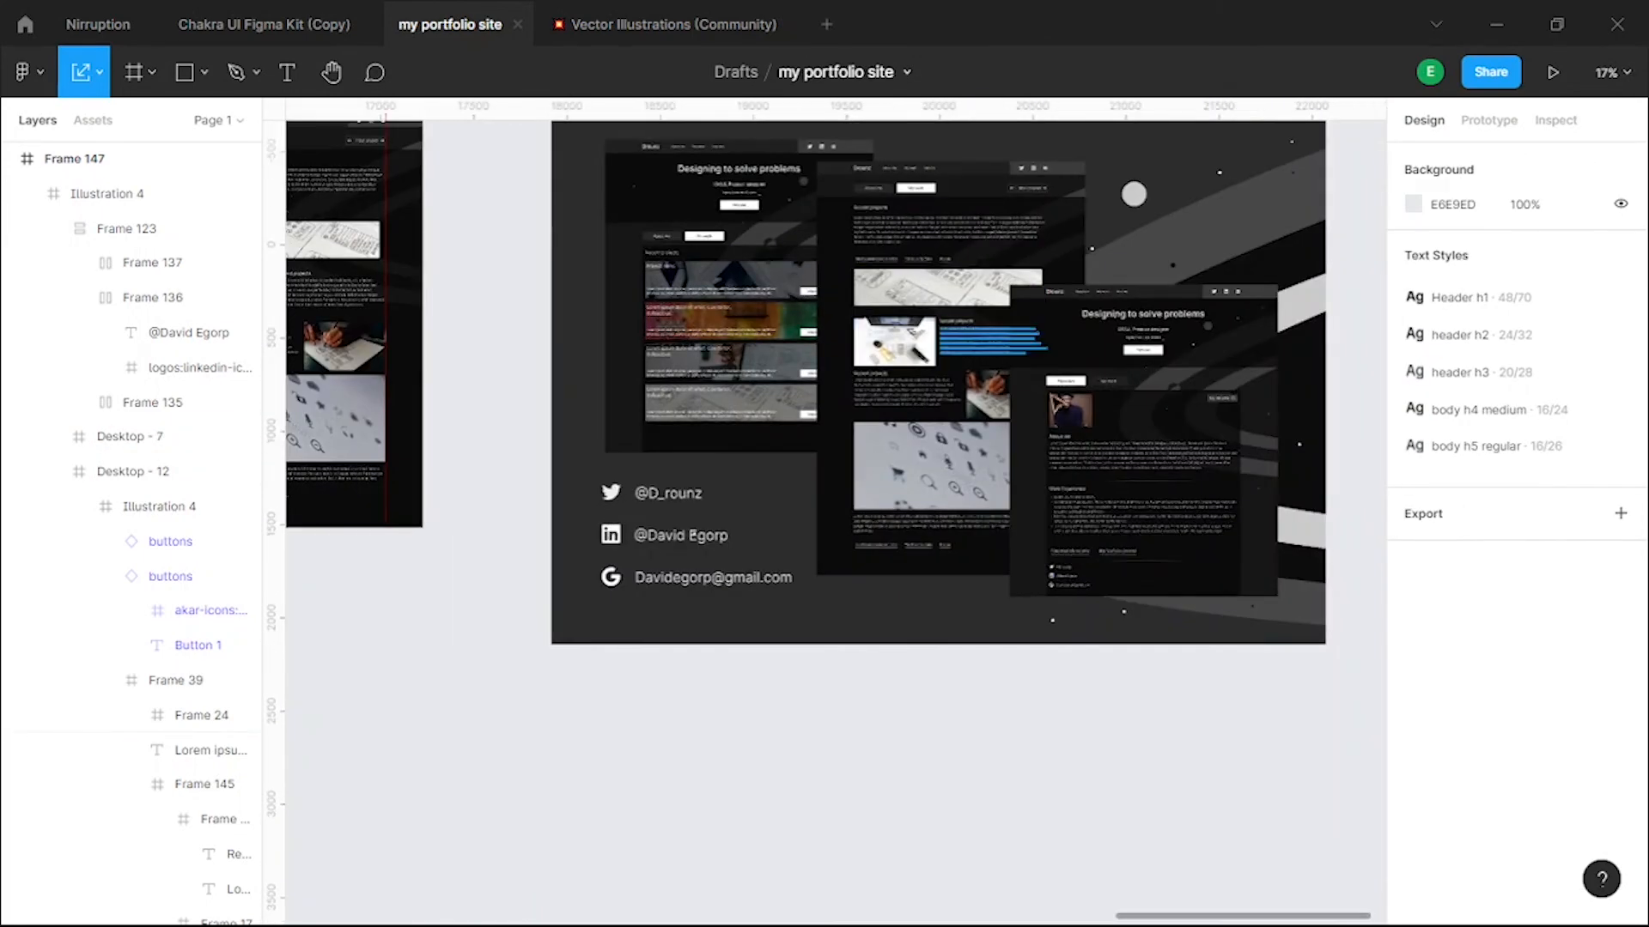
left_click_drag(1238, 659, 1223, 694)
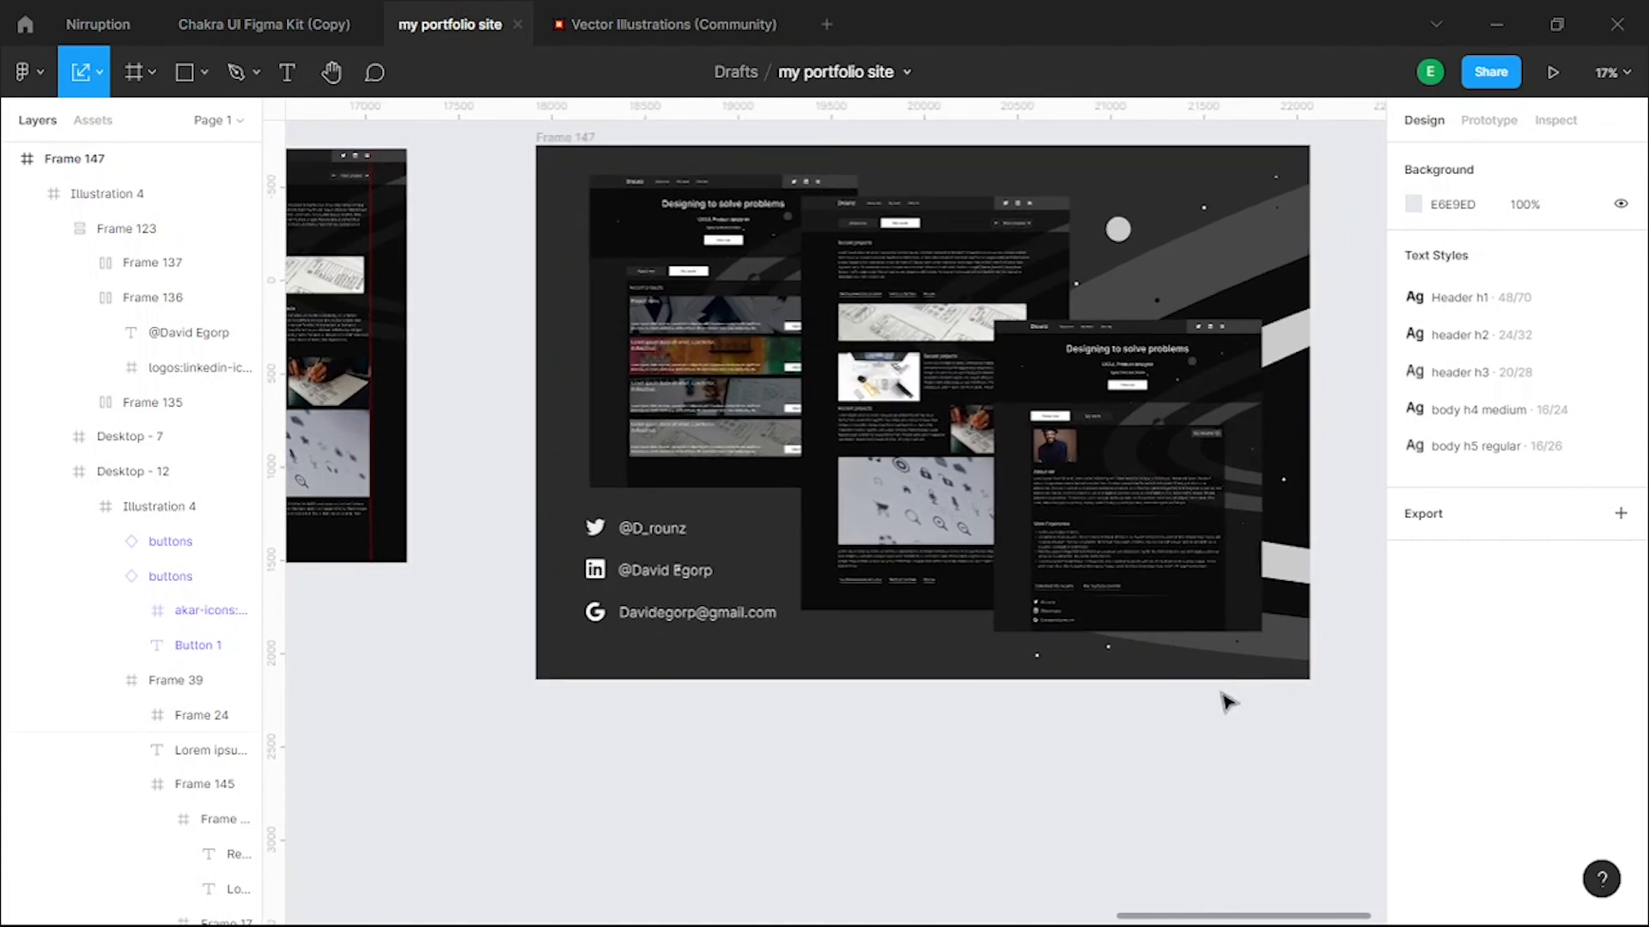